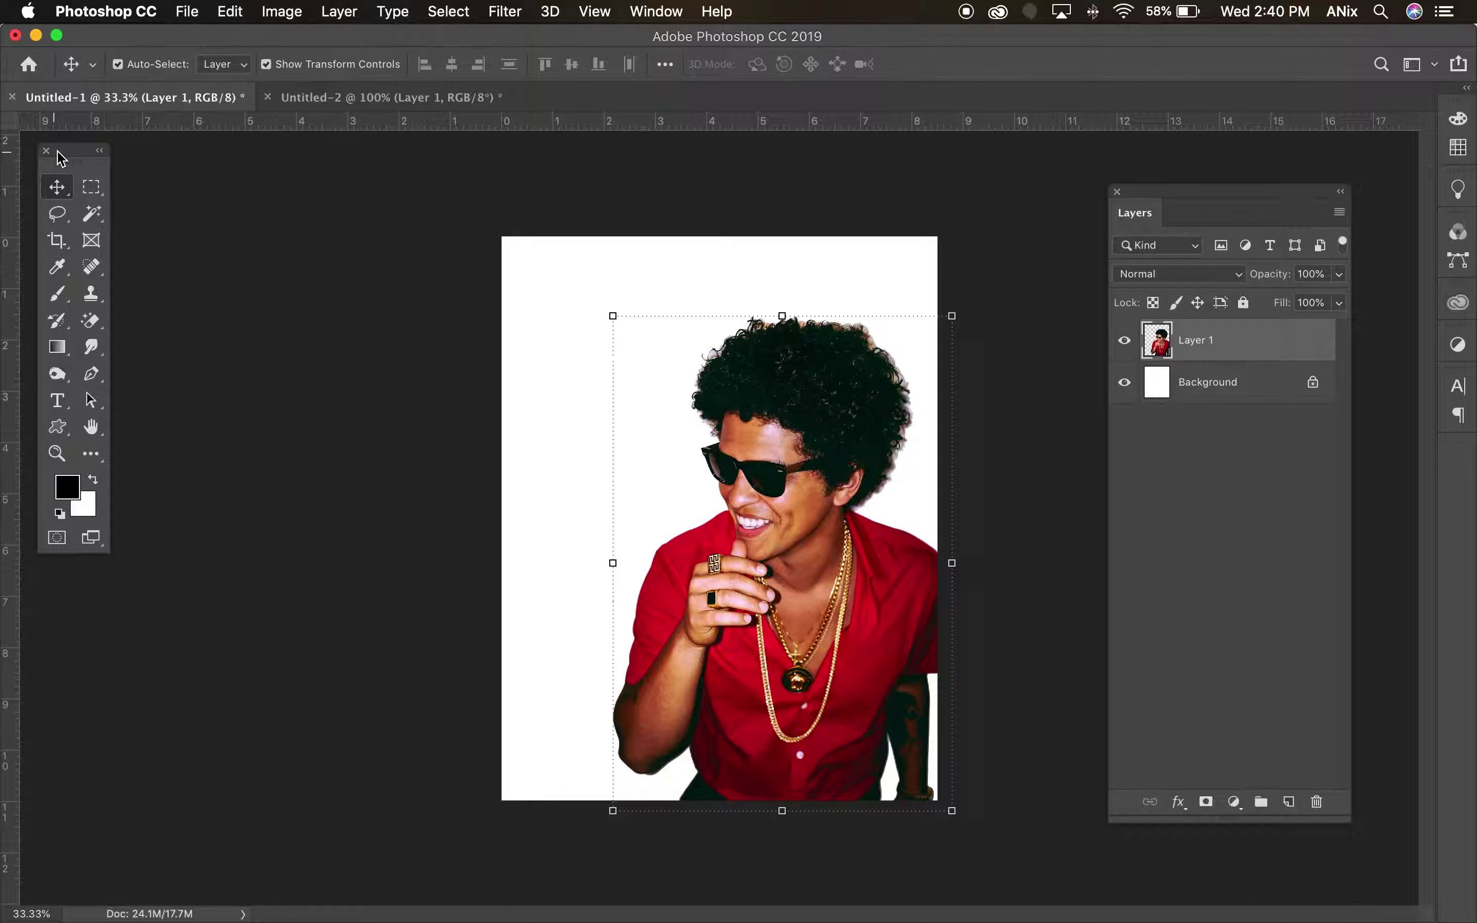
Step: Move the floating Tools panel from the left edge to sit beside the portrait canvas
{"action": "left_click_drag", "start_coordinate": [67, 157], "coordinate": [309, 233]}
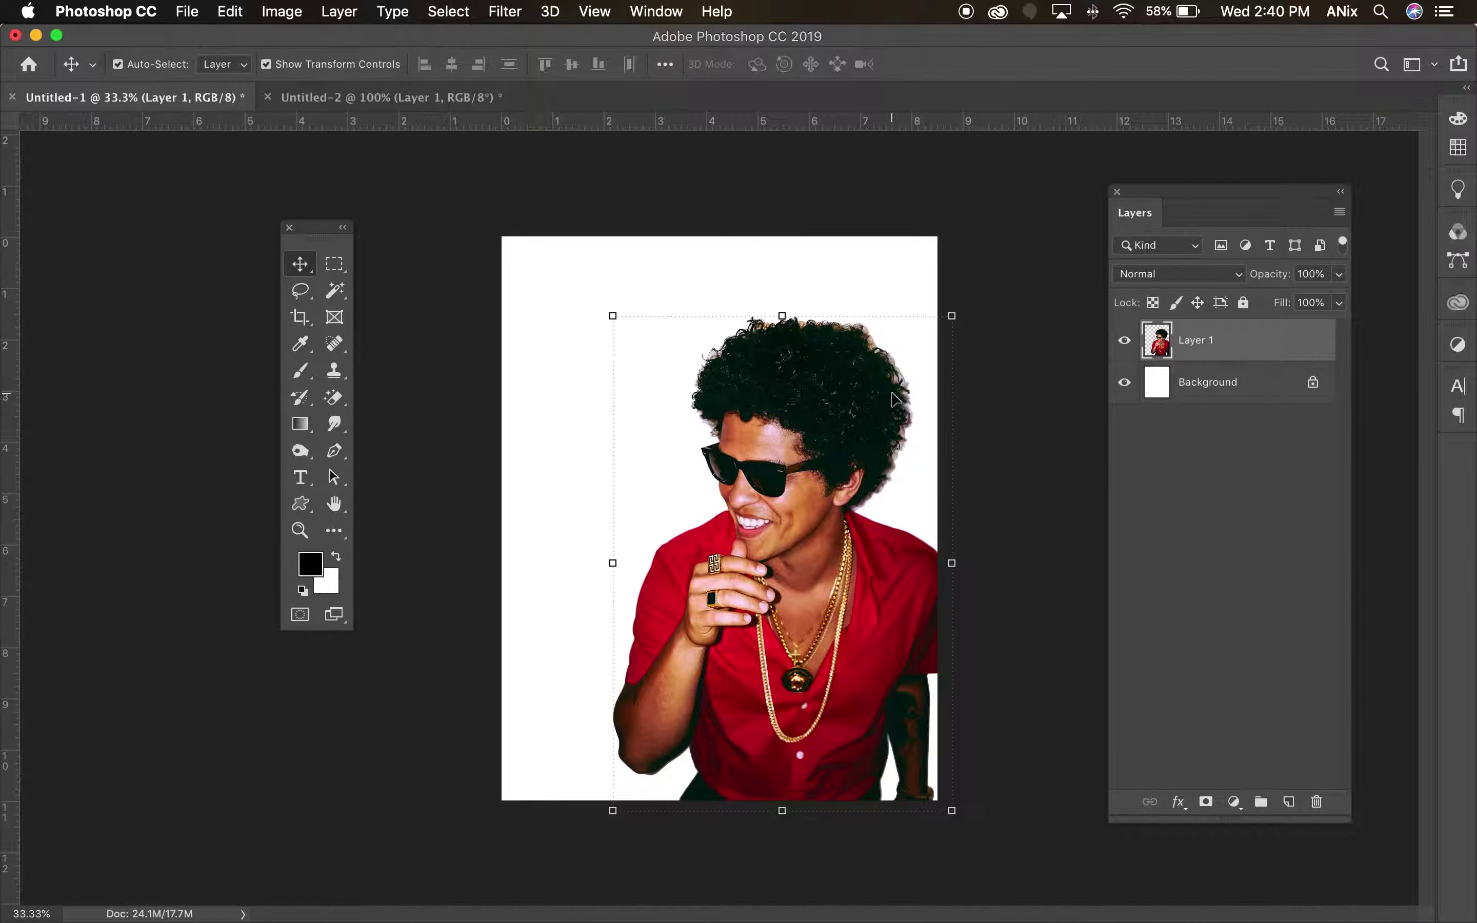
Step: Duplicate the portrait as Layer 1 copy and hide the original Layer 1
{"action": "left_click", "coordinate": [1341, 215]}
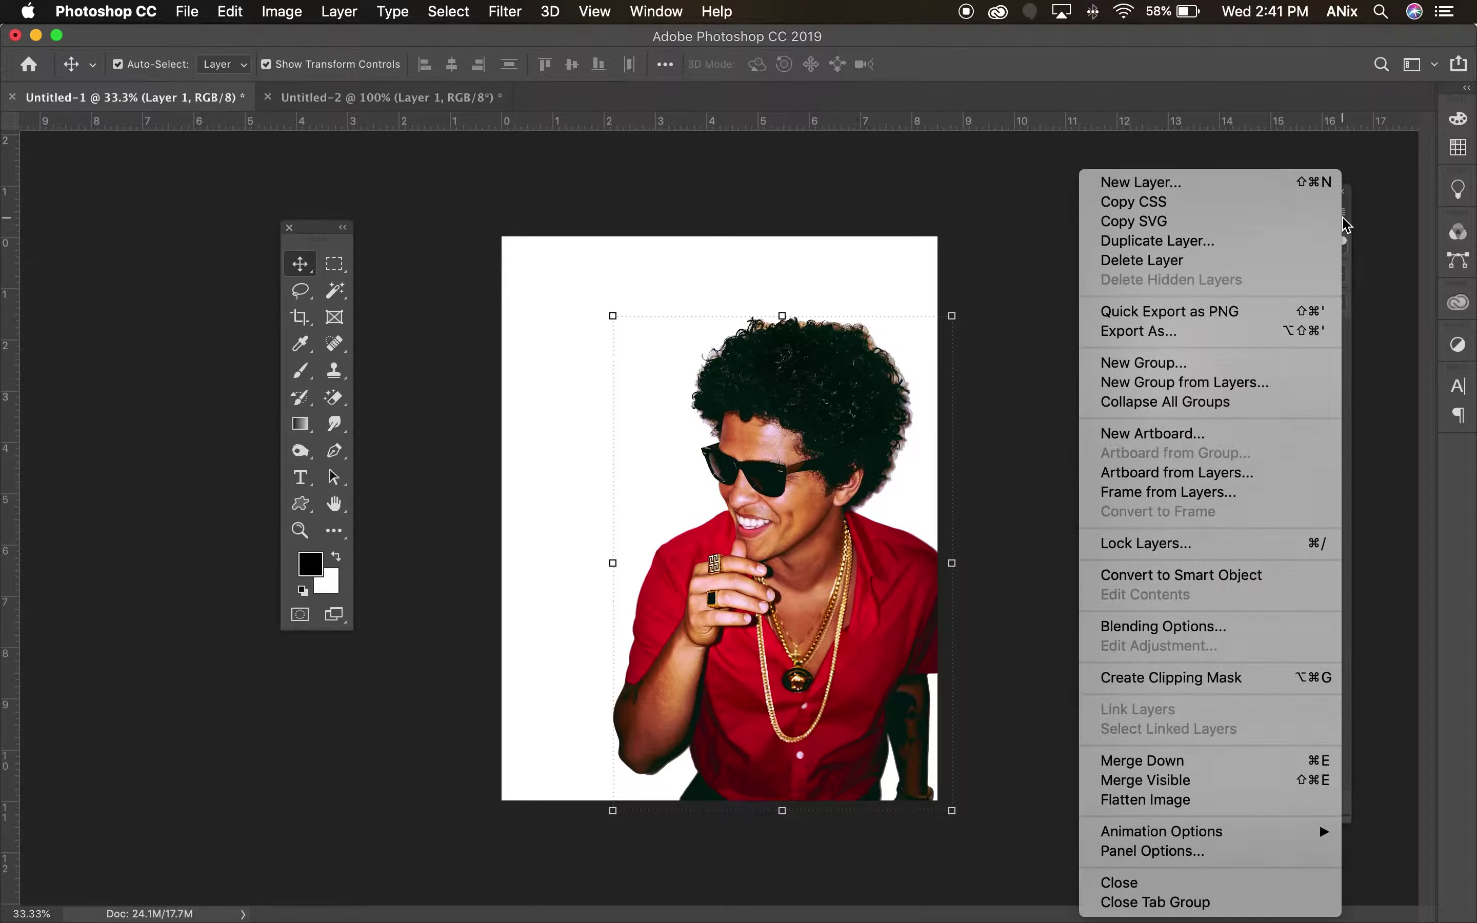
{"action": "left_click", "coordinate": [1316, 243]}
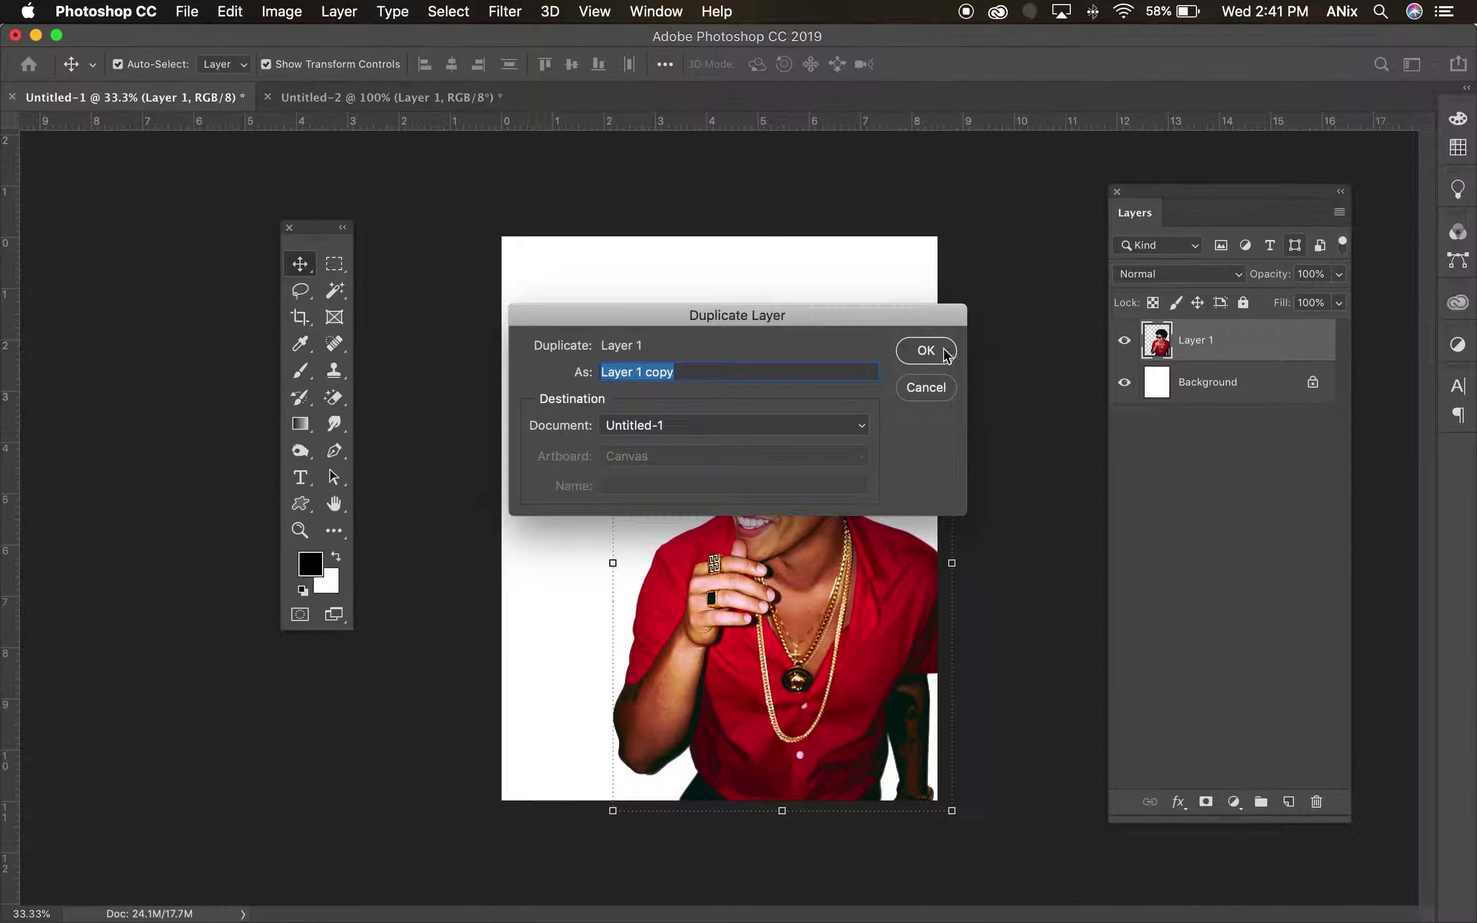
{"action": "left_click", "coordinate": [947, 352]}
{"action": "left_click", "coordinate": [1122, 385]}
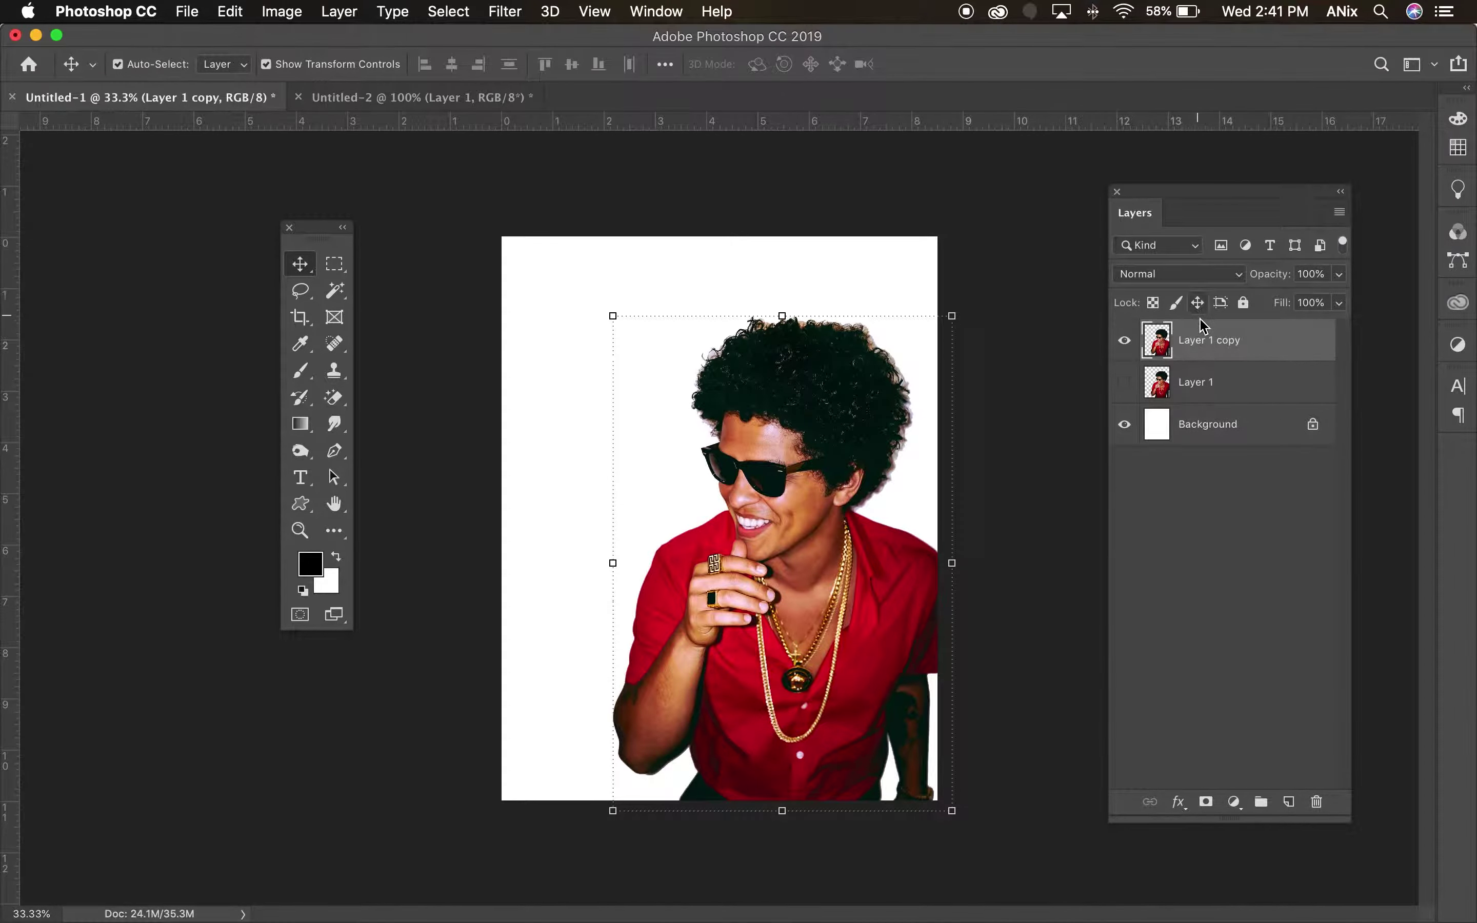
Step: Open the Filter Gallery zoomed out and try Cutout at Levels 6, Edge Simplicity 3
{"action": "left_click", "coordinate": [507, 13]}
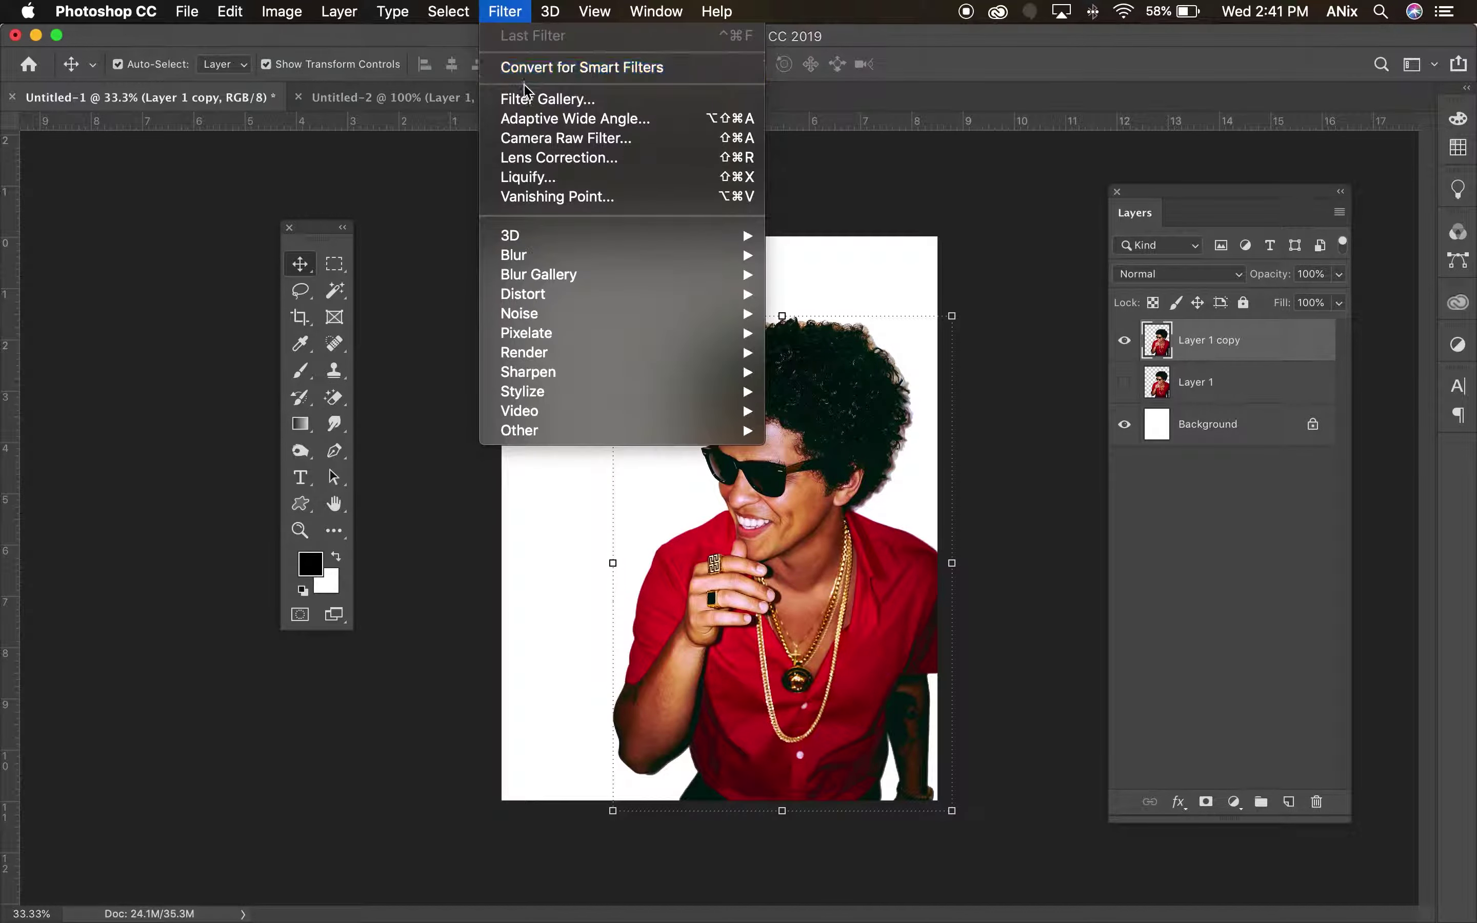
{"action": "left_click", "coordinate": [529, 99]}
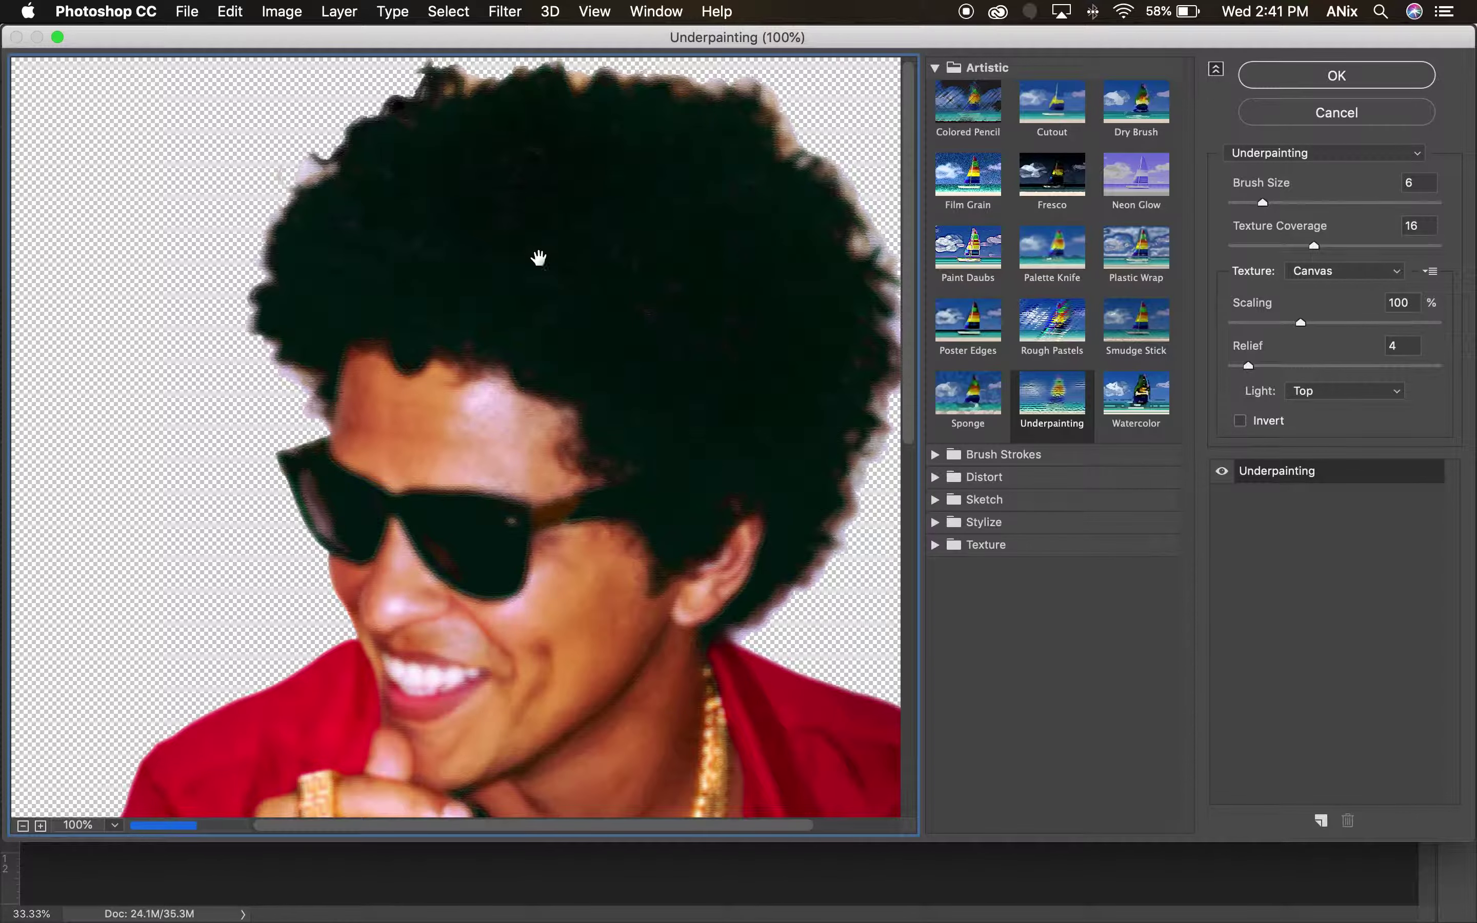
{"action": "left_click", "coordinate": [22, 826]}
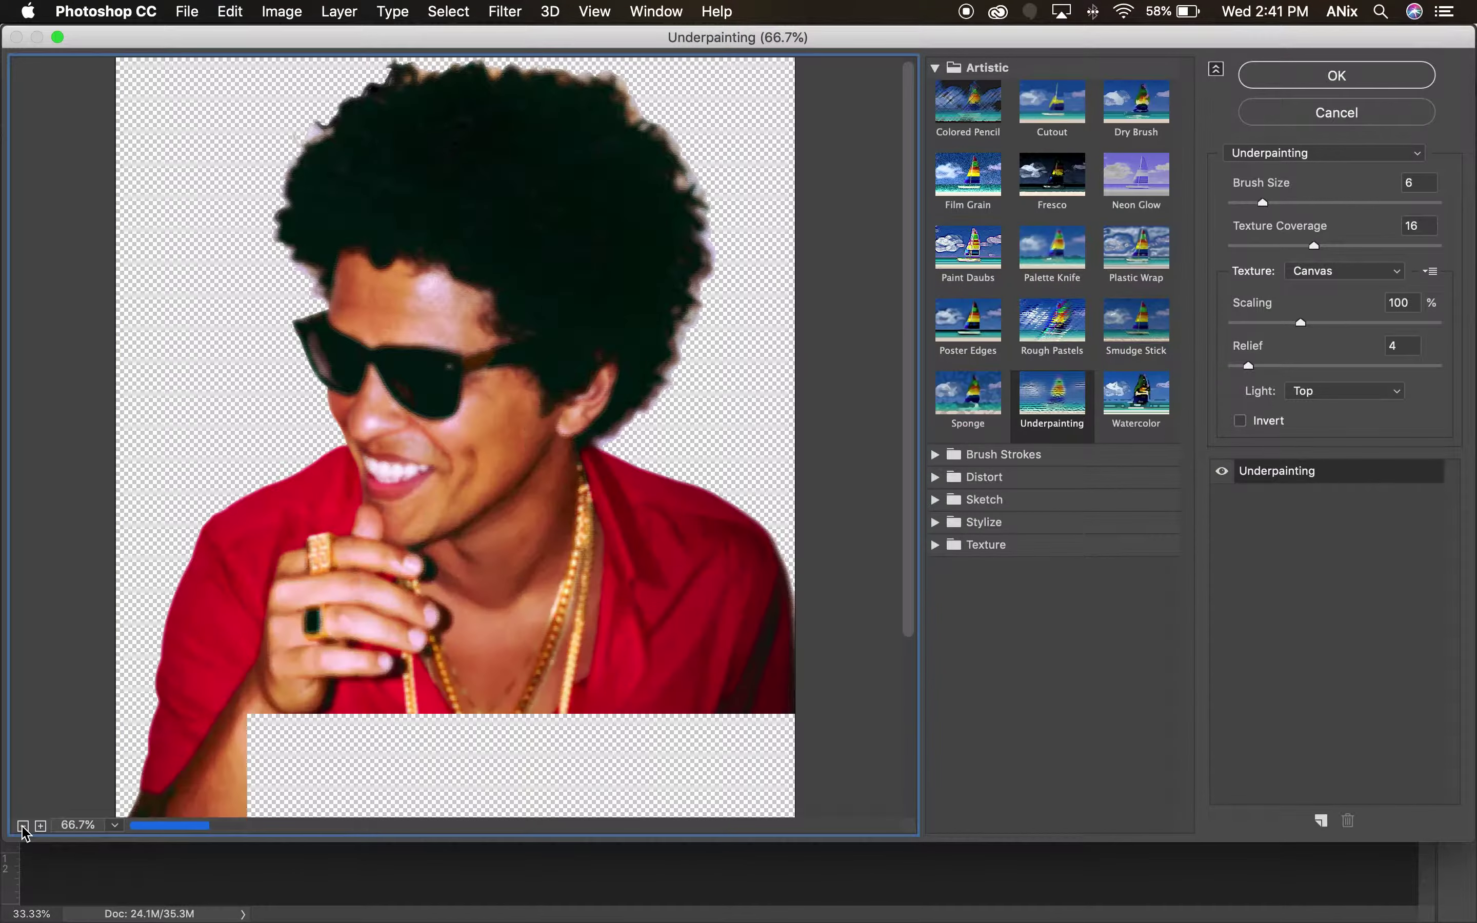
{"action": "left_click", "coordinate": [22, 826]}
{"action": "left_click", "coordinate": [1052, 105]}
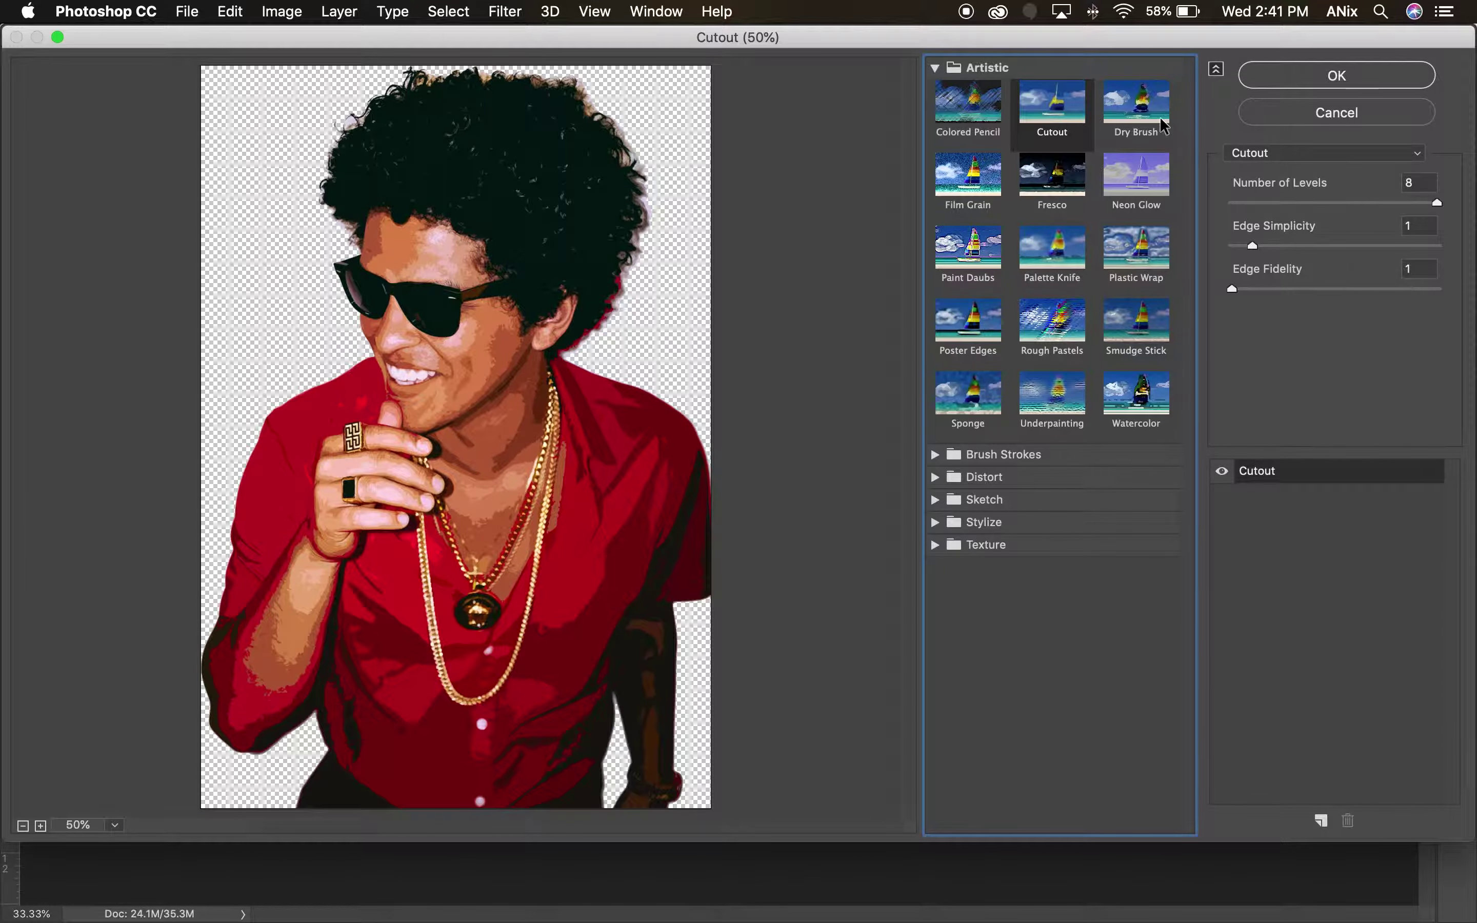
{"action": "left_click_drag", "start_coordinate": [1436, 202], "coordinate": [1373, 204]}
{"action": "left_click_drag", "start_coordinate": [1252, 246], "coordinate": [1394, 290]}
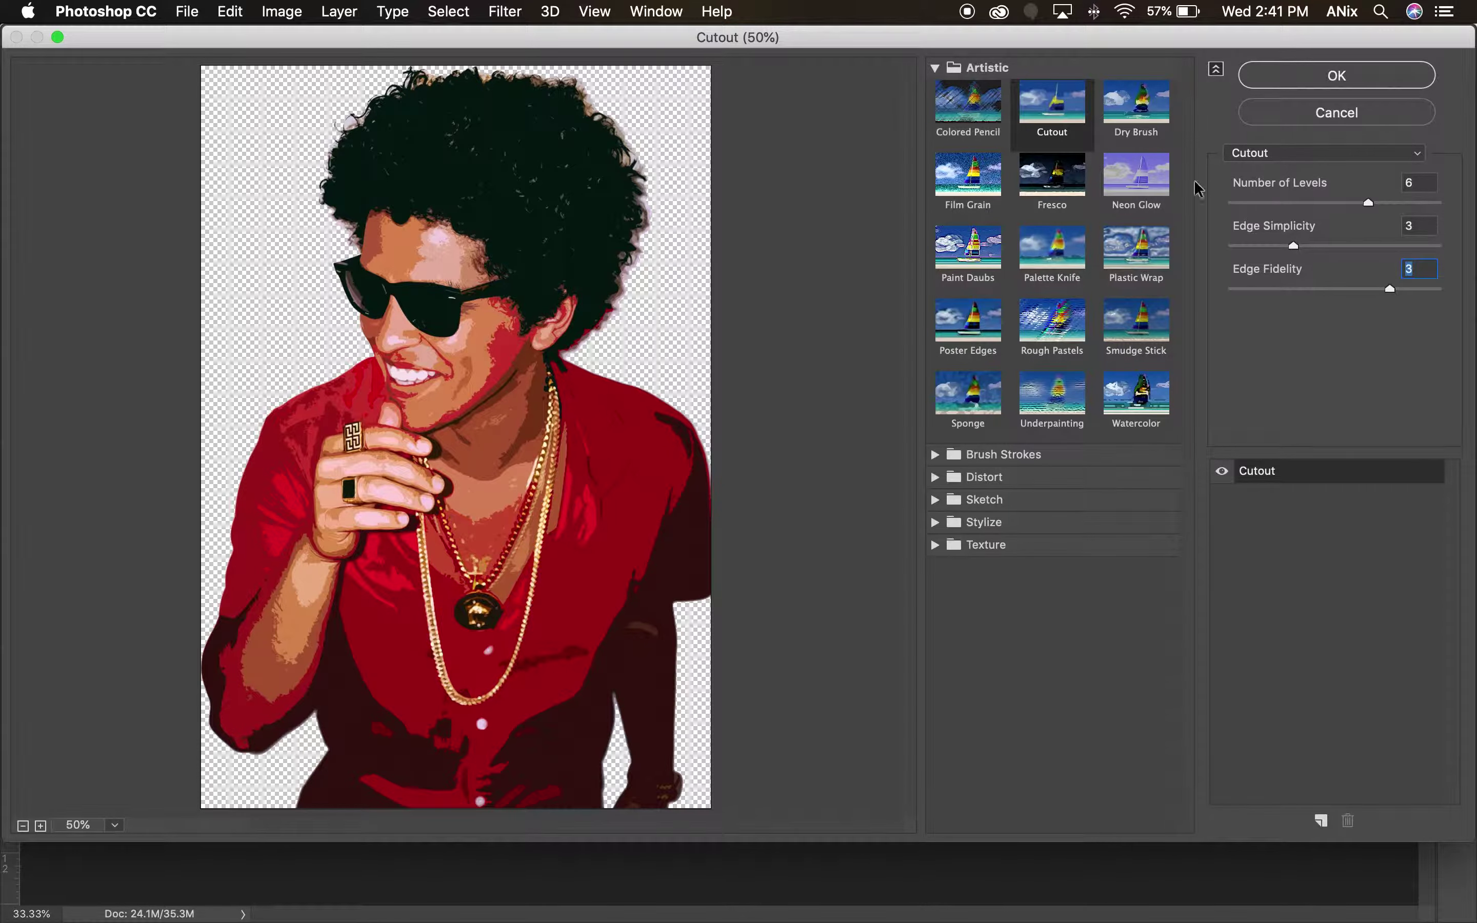
Step: Preview Plastic Wrap, then Sponge at Brush Size 2, Definition 12, Smoothness 5, and expand Sketch
{"action": "left_click", "coordinate": [1142, 254]}
{"action": "left_click", "coordinate": [971, 398]}
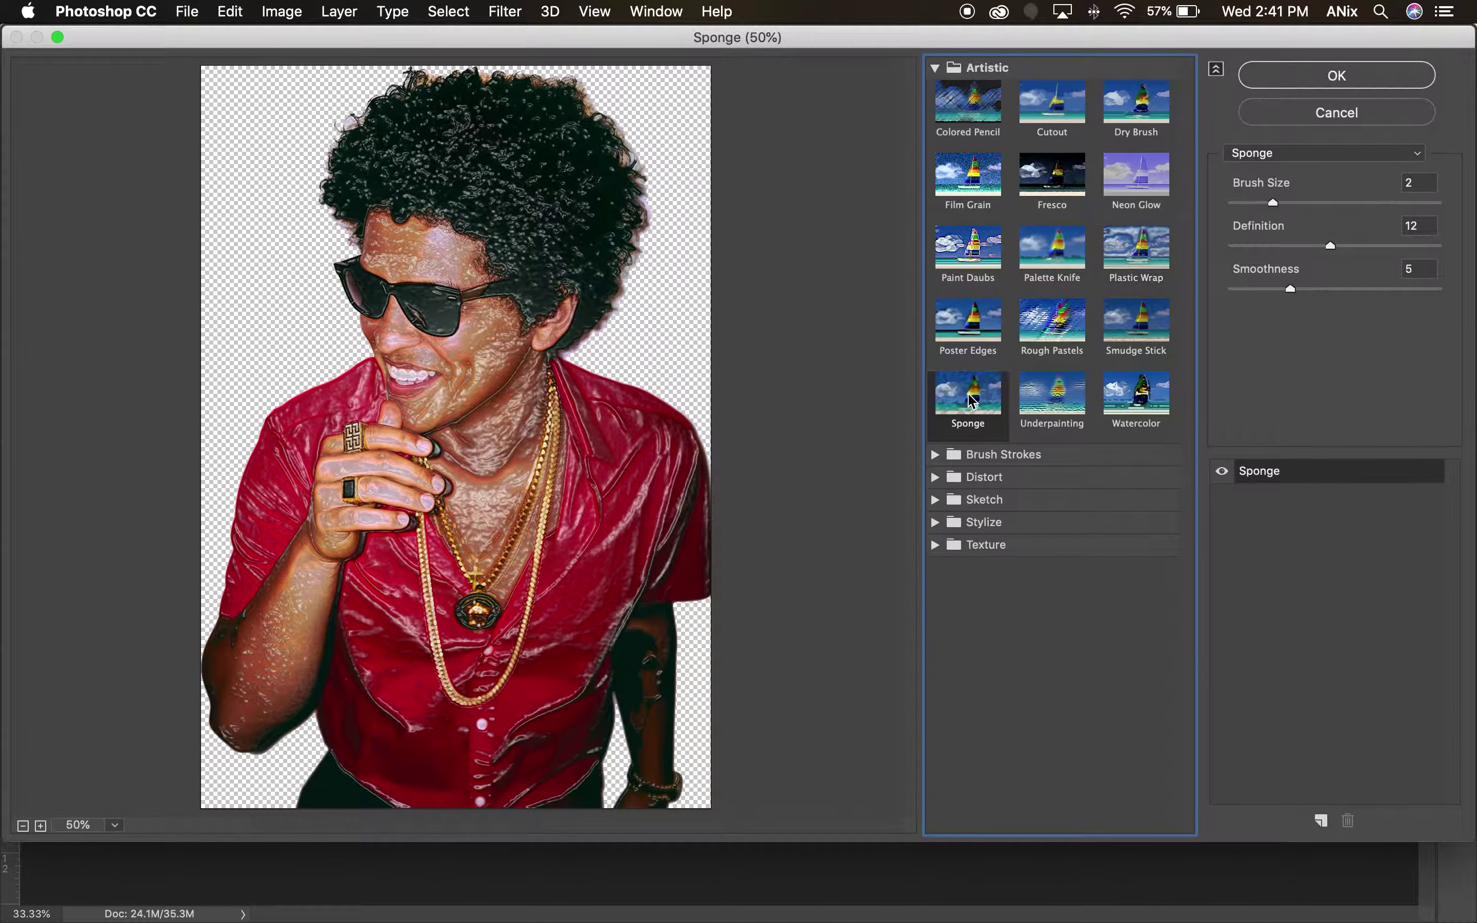
{"action": "left_click", "coordinate": [990, 499]}
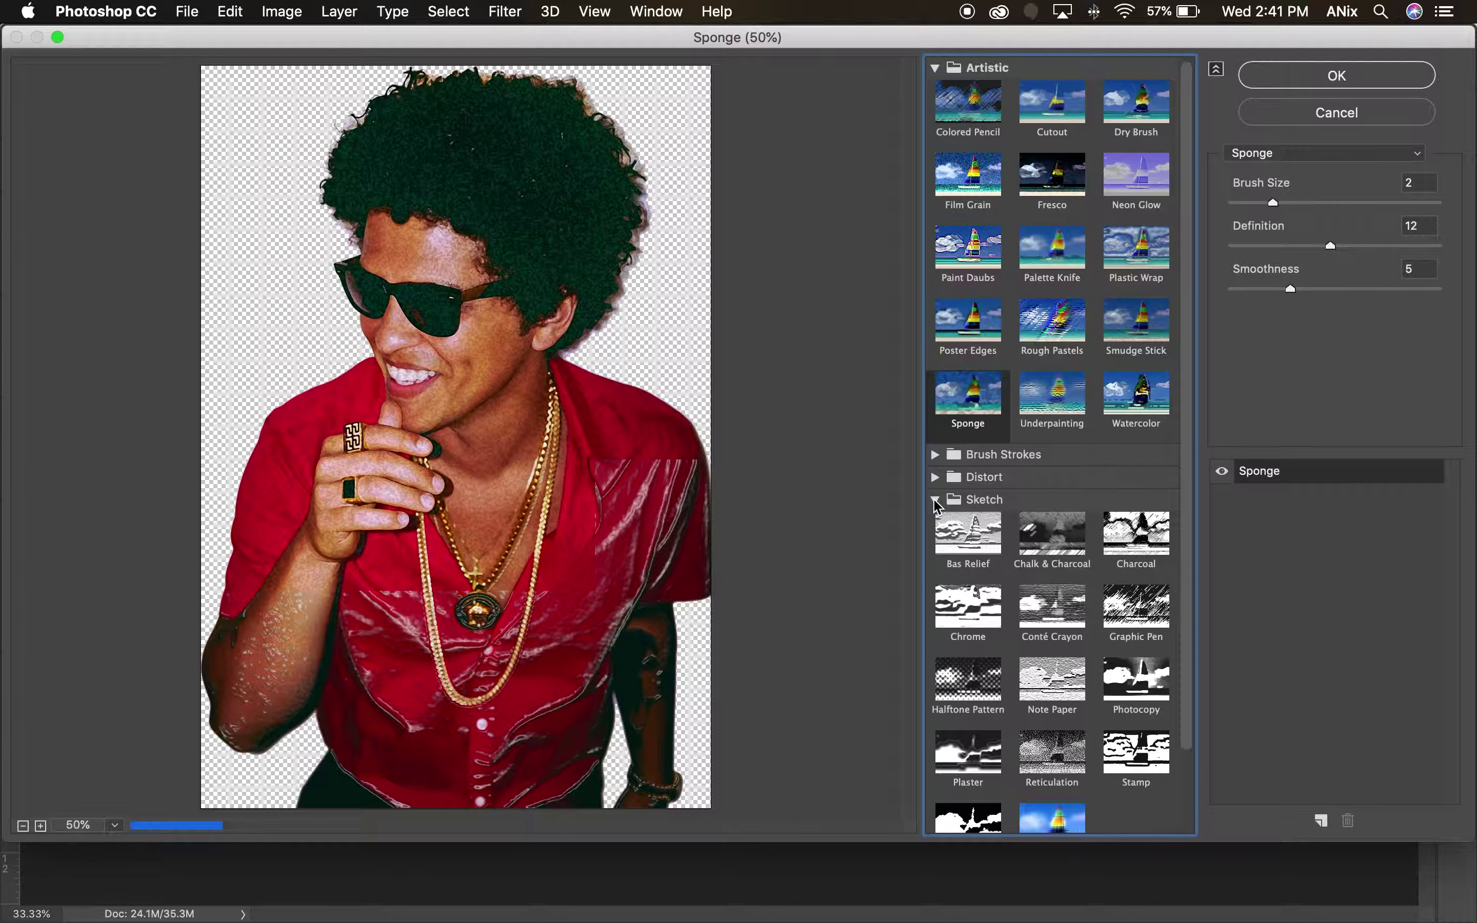
Step: Try Chalk & Charcoal and Charcoal, then apply Photocopy with Detail 11 and Darkness 8
{"action": "left_click", "coordinate": [1053, 536]}
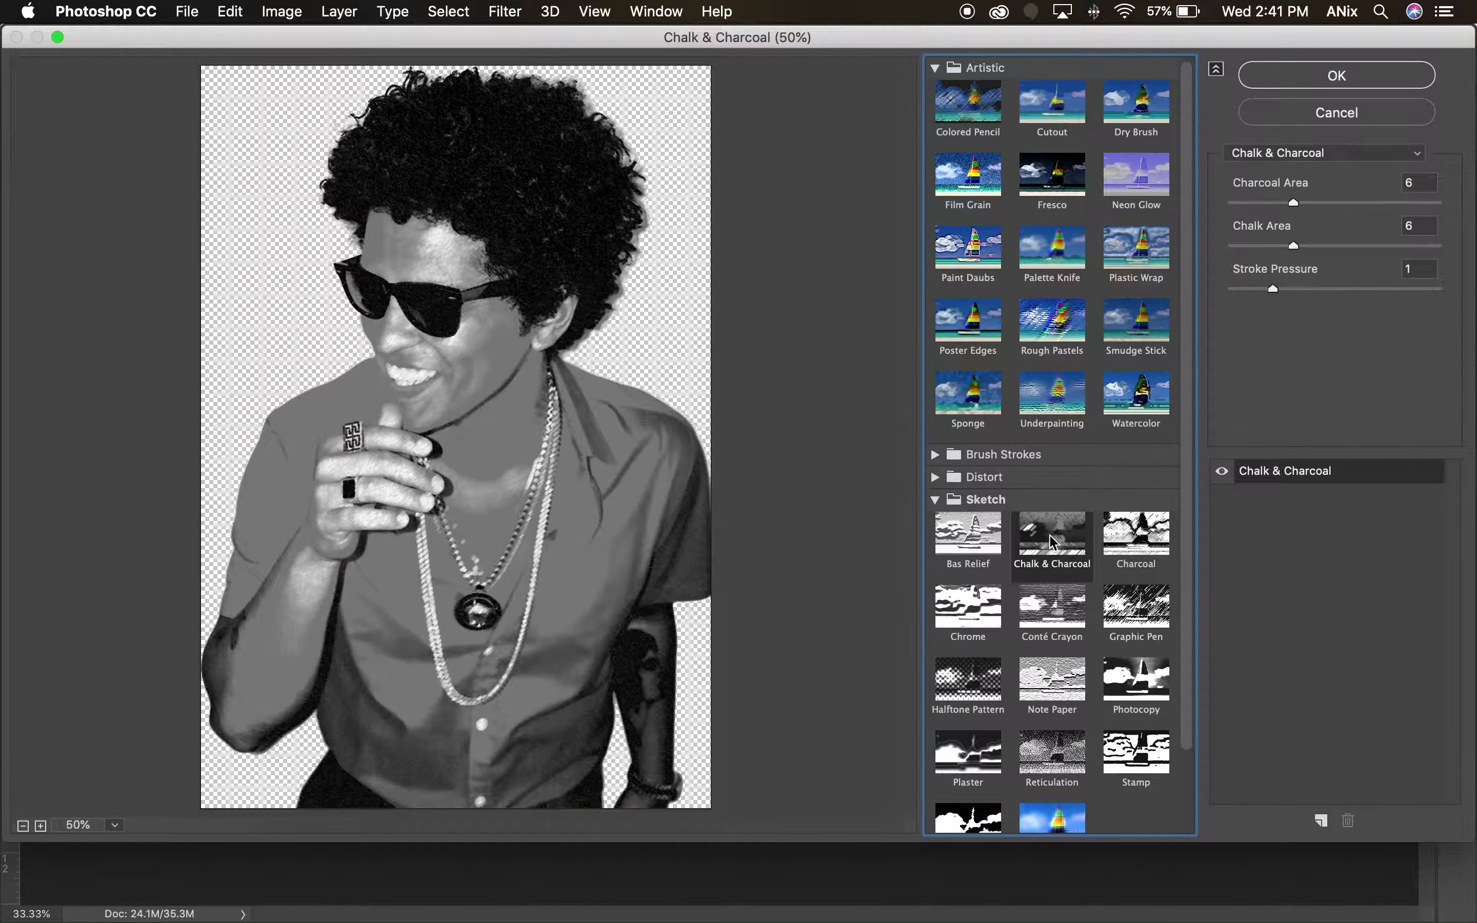
{"action": "left_click", "coordinate": [1121, 544]}
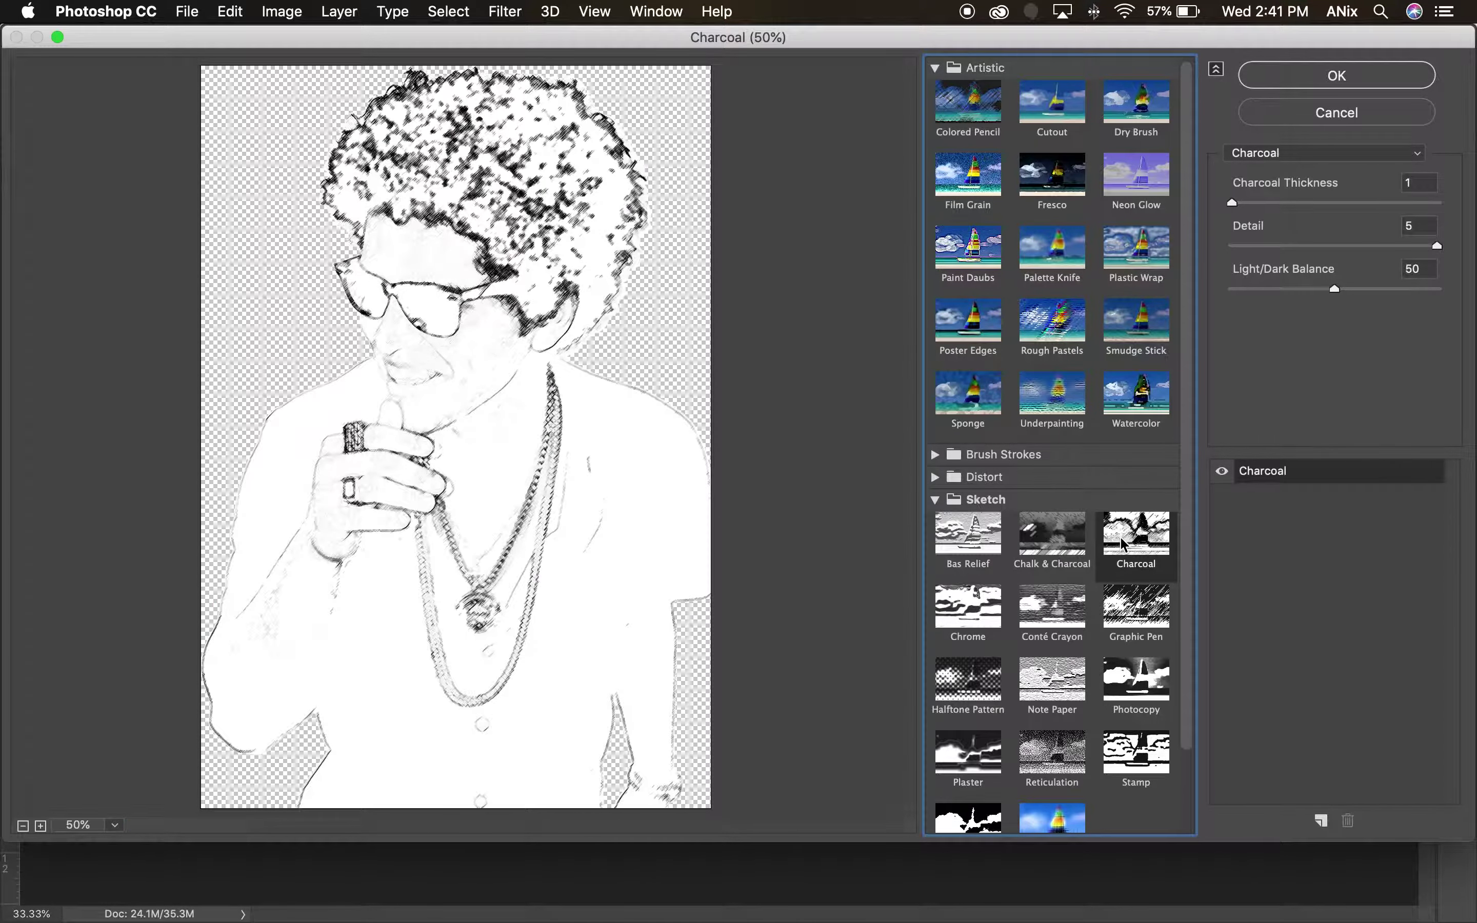
{"action": "left_click", "coordinate": [1133, 695]}
{"action": "mouse_move", "coordinate": [1288, 202]}
{"action": "left_mouse_down"}
{"action": "mouse_move", "coordinate": [1337, 202]}
{"action": "mouse_move", "coordinate": [1317, 203]}
{"action": "left_mouse_up"}
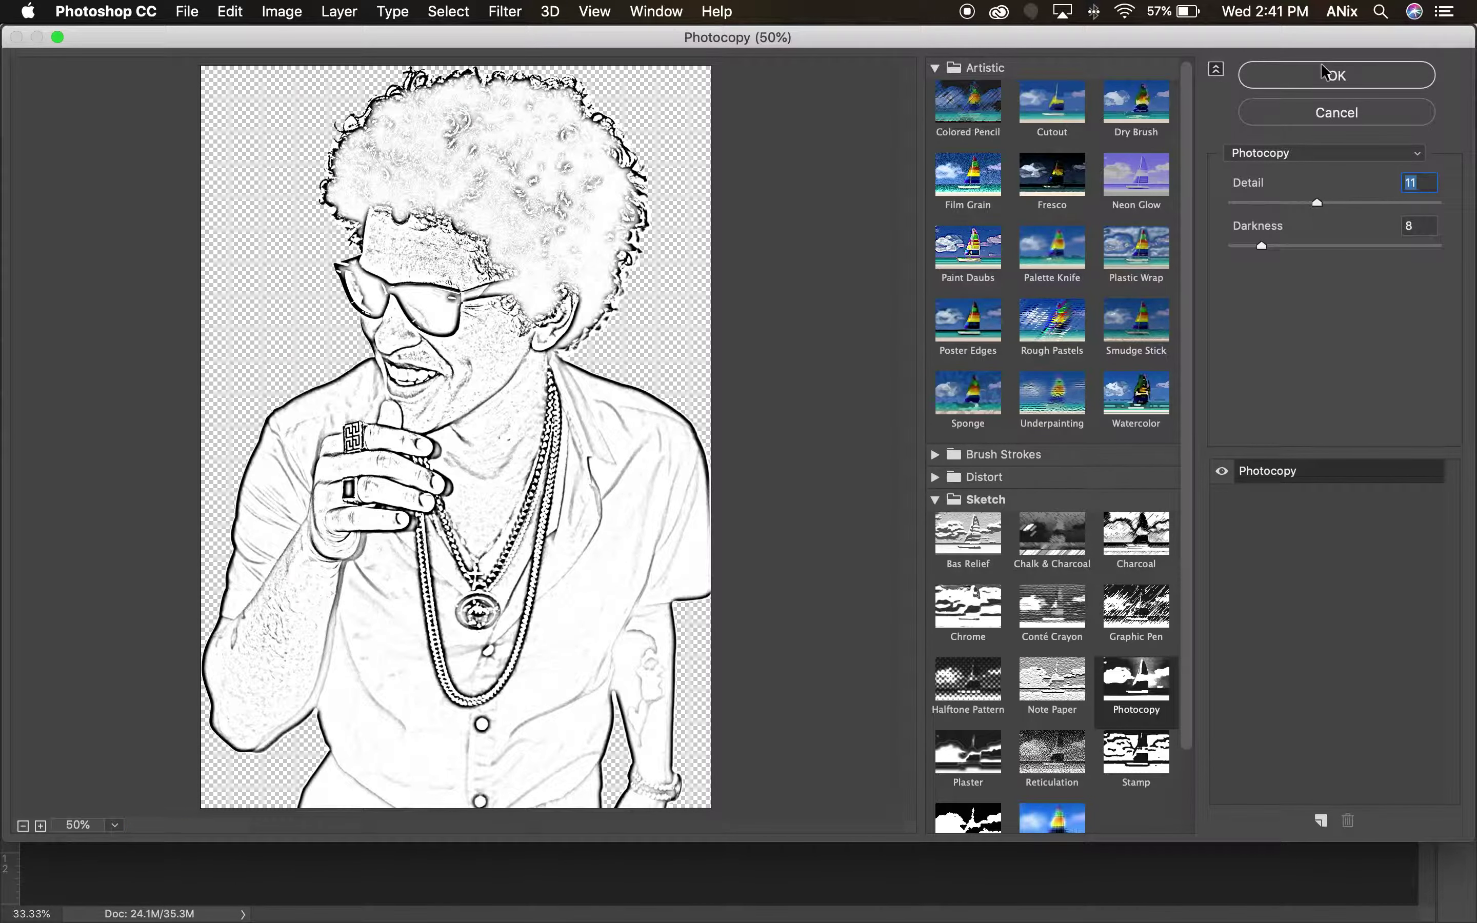
{"action": "left_click", "coordinate": [1329, 72]}
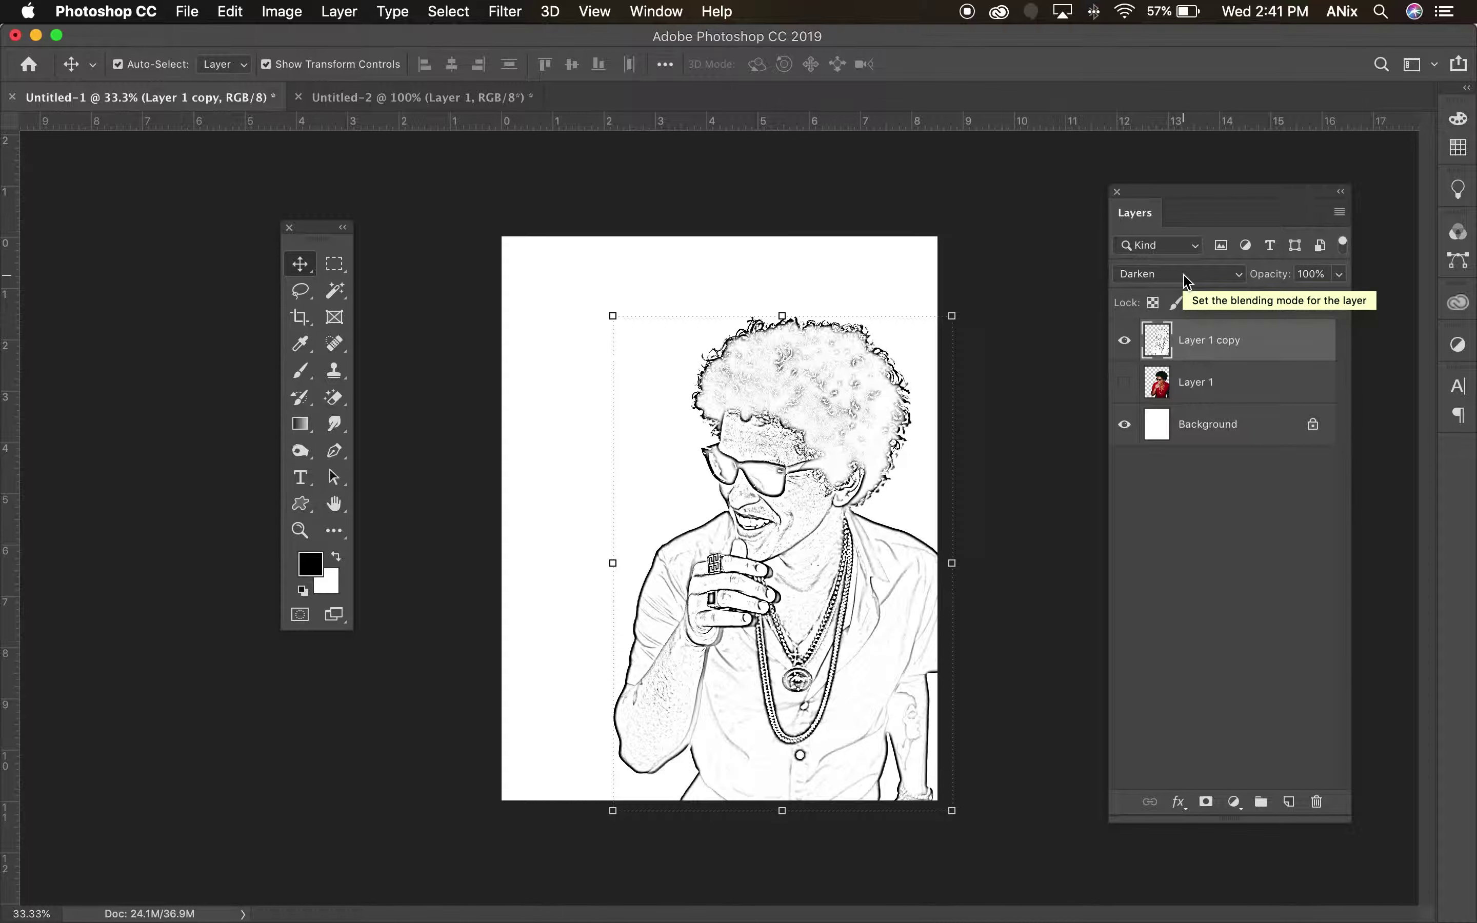
Step: Cycle Layer 1 copy's blend modes, make Layer 1 visible, and delete the sketch layer
{"action": "scroll", "coordinate": [1184, 281], "scroll_direction": "down", "scroll_amount": 2}
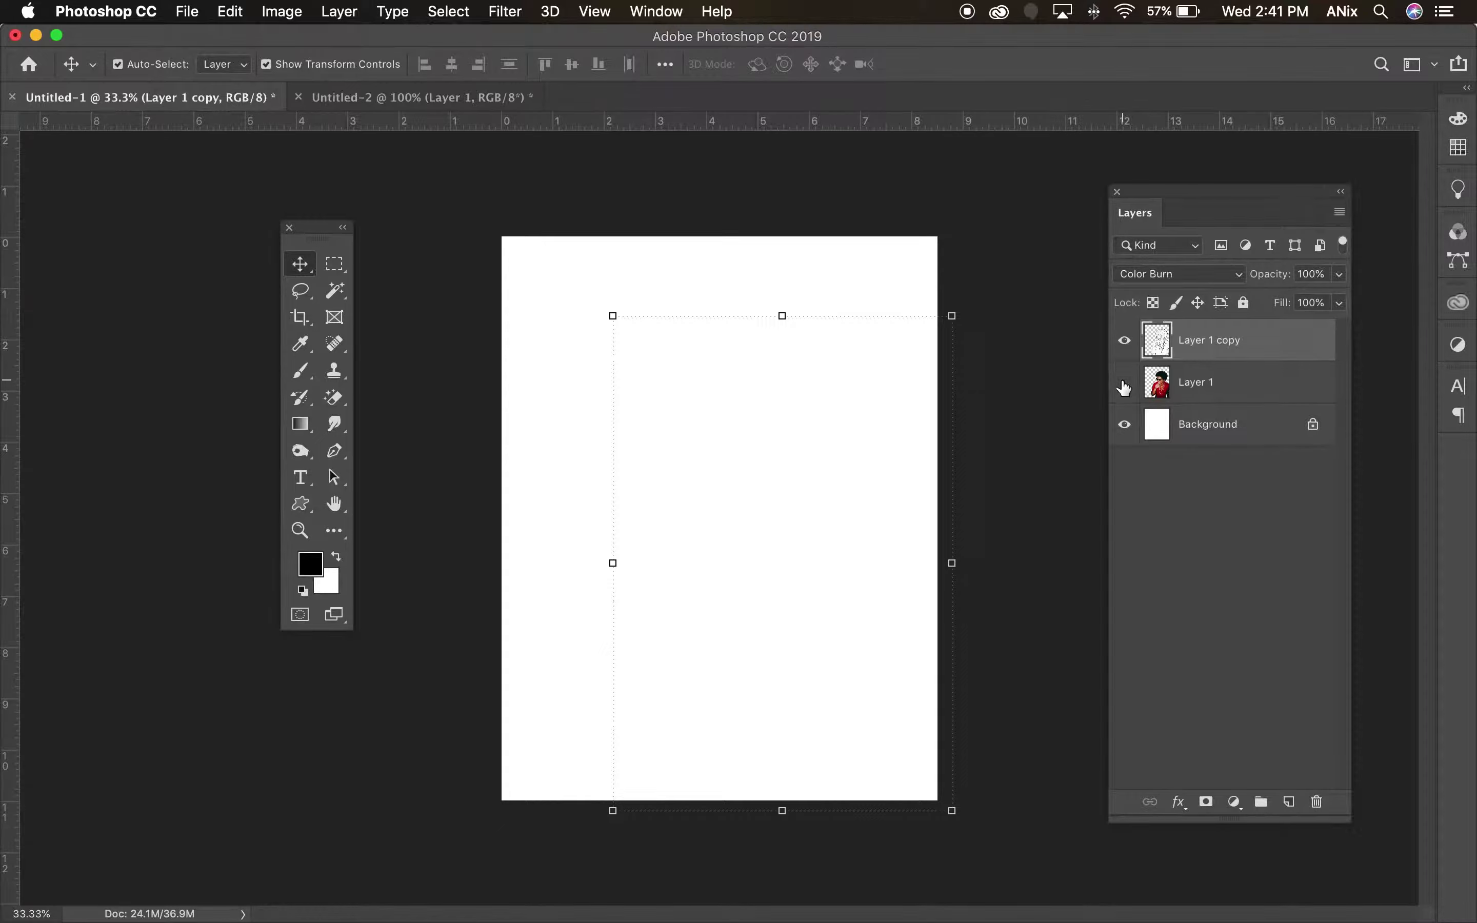
{"action": "left_click", "coordinate": [1124, 382]}
{"action": "scroll", "coordinate": [1201, 276], "scroll_direction": "down", "scroll_amount": 3}
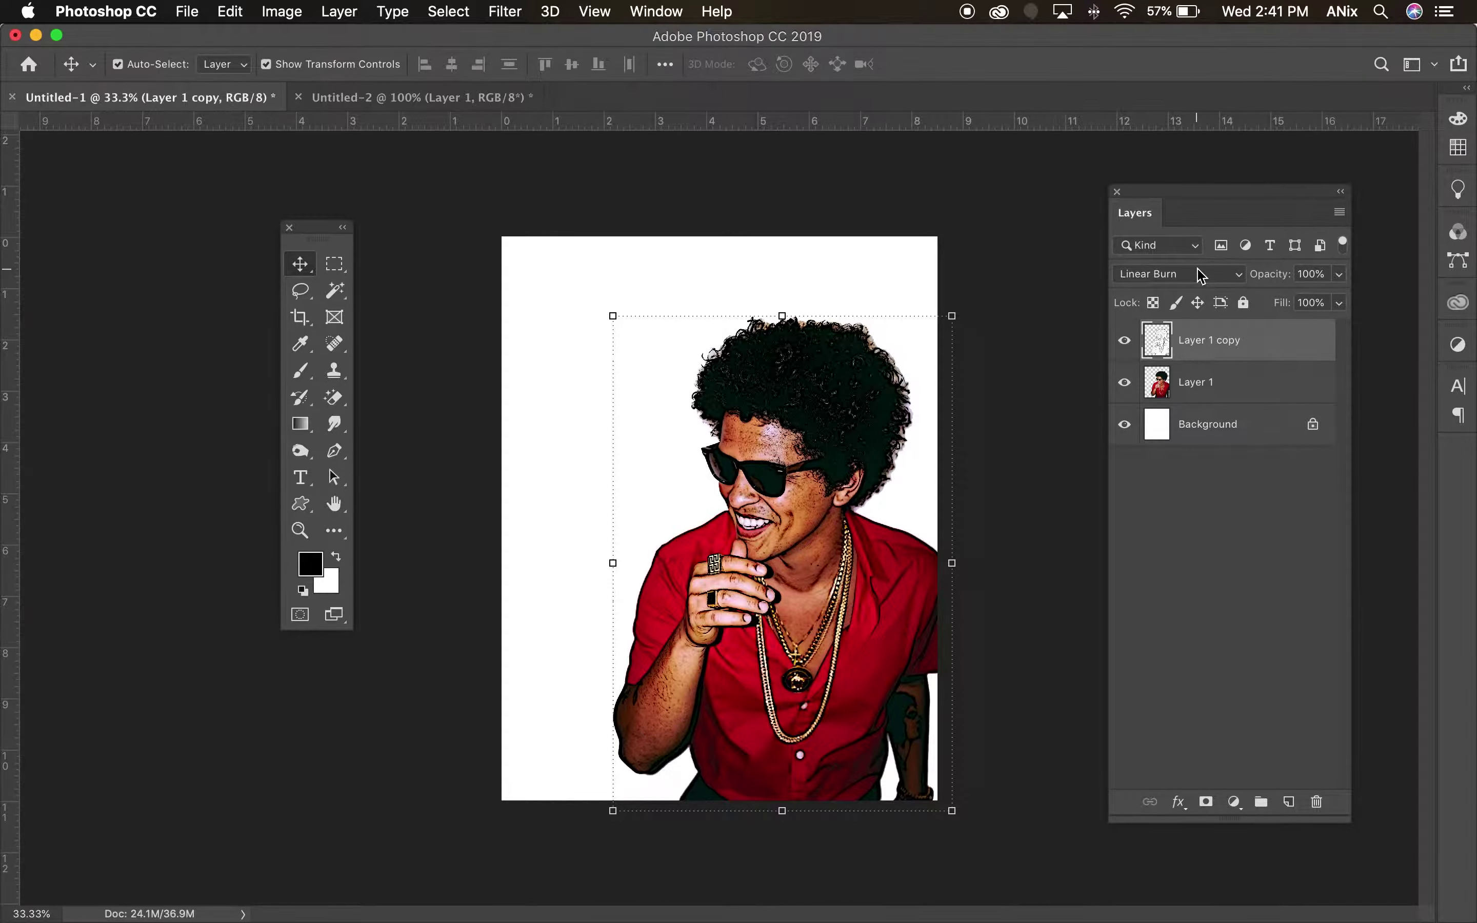
{"action": "scroll", "coordinate": [1200, 276], "scroll_direction": "down", "scroll_amount": 1}
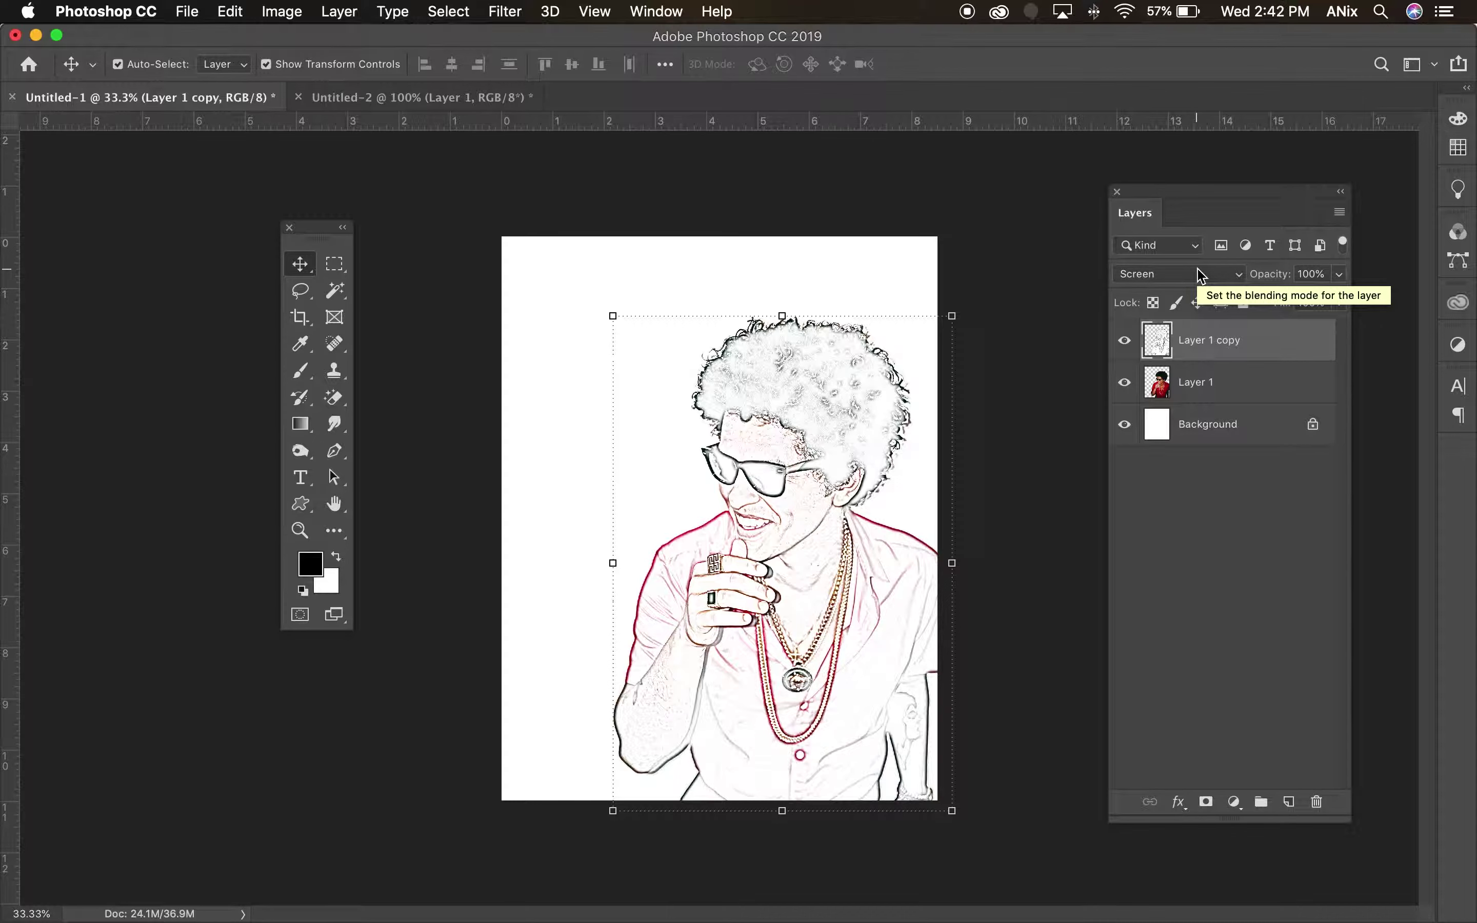
{"action": "scroll", "coordinate": [1201, 276], "scroll_direction": "down", "scroll_amount": 4}
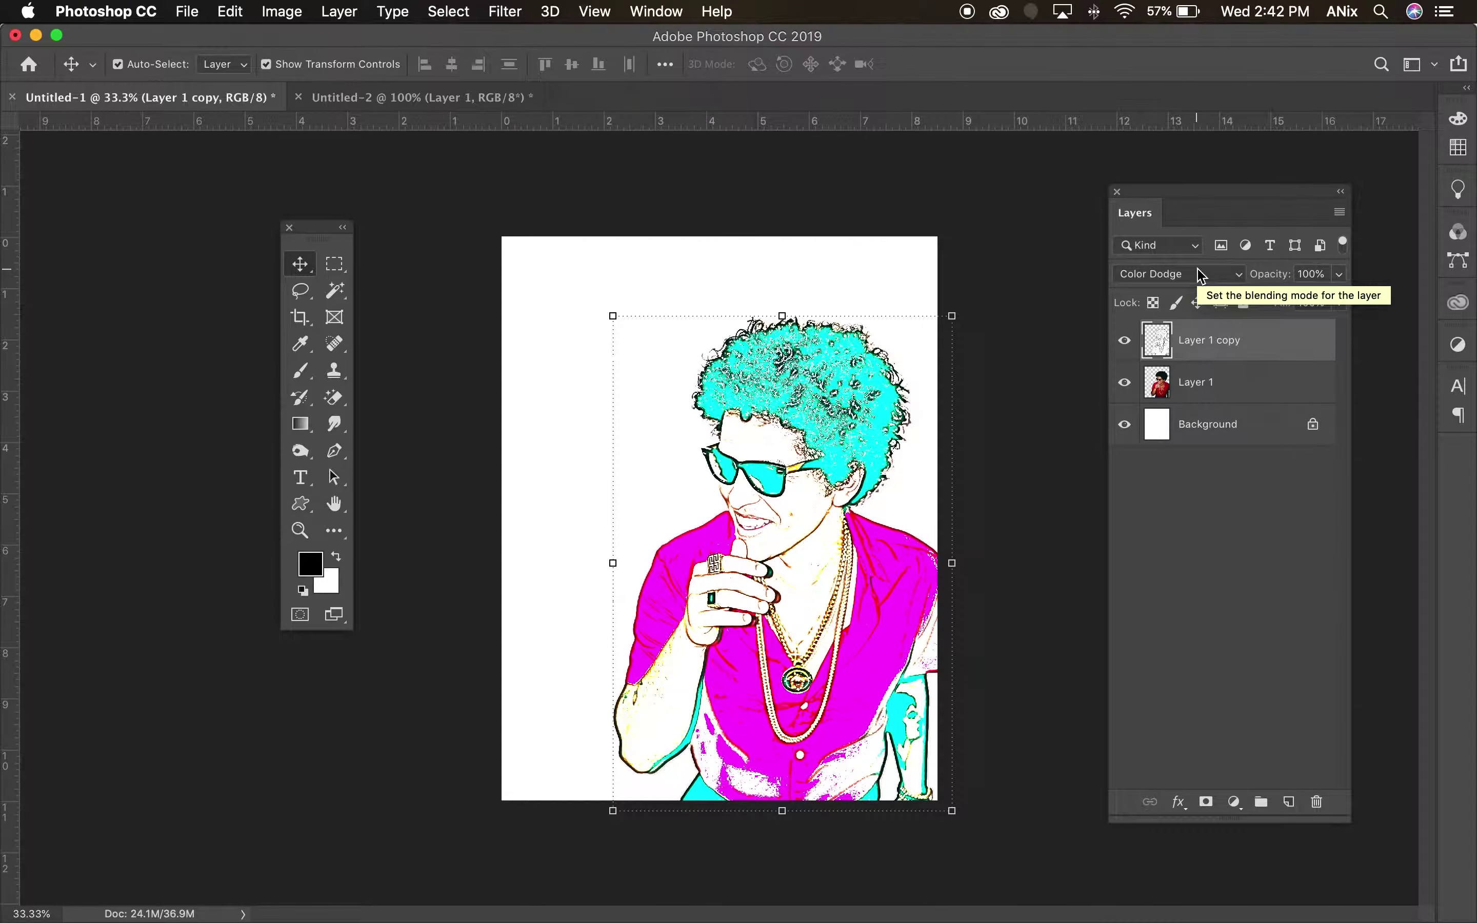
{"action": "scroll", "coordinate": [1200, 276], "scroll_direction": "down", "scroll_amount": 3}
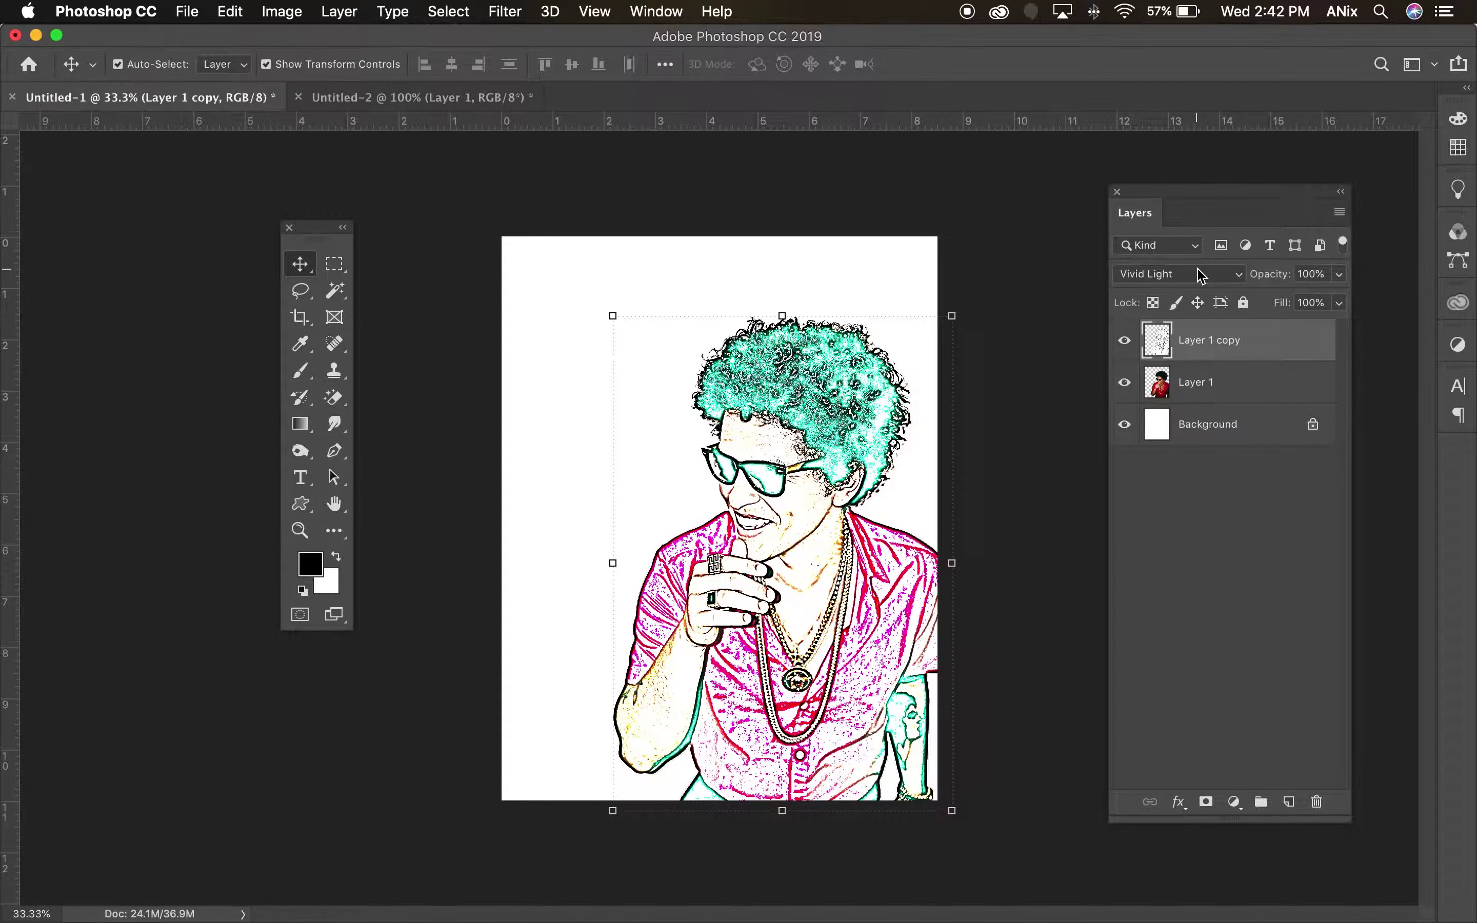
{"action": "left_click_drag", "start_coordinate": [1273, 340], "coordinate": [1317, 802]}
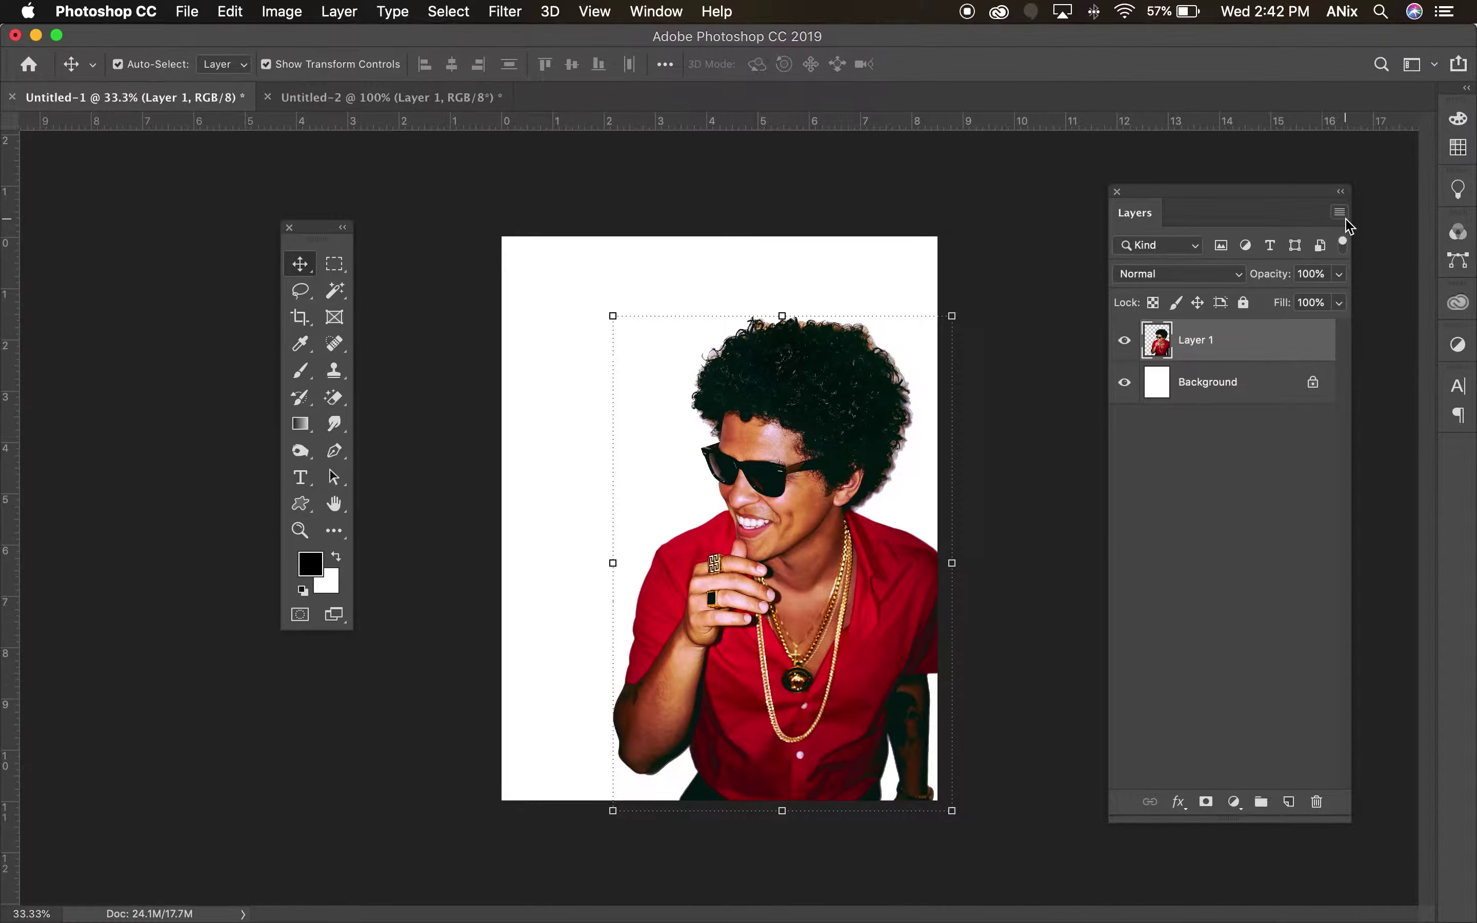
Step: Duplicate Layer 1 again as a new Layer 1 copy and hide the original
{"action": "left_click", "coordinate": [1340, 212]}
{"action": "left_click", "coordinate": [1208, 244]}
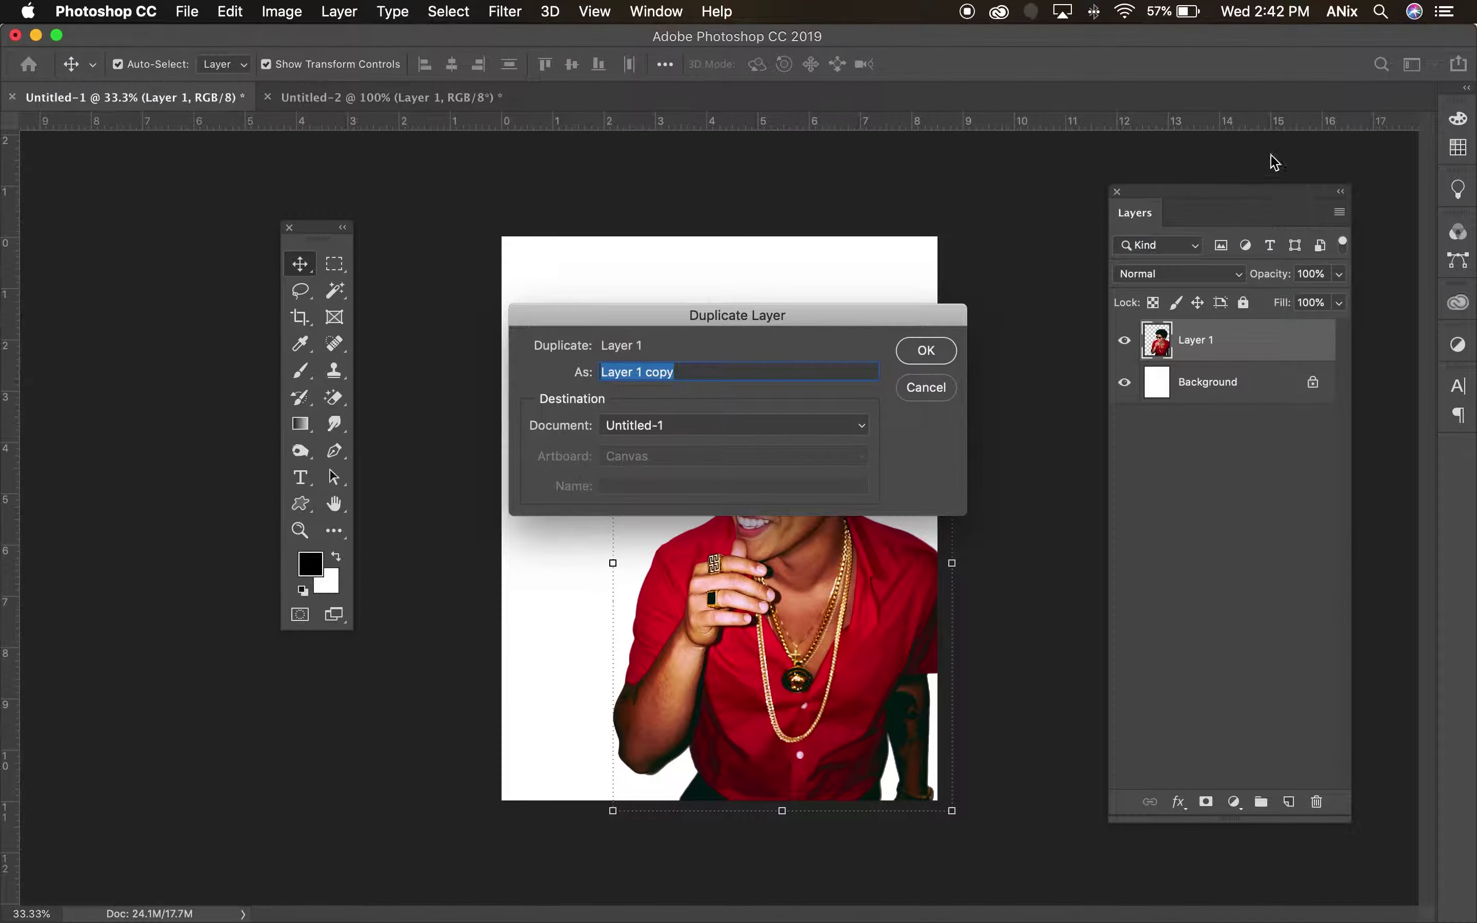
{"action": "left_click", "coordinate": [946, 354]}
{"action": "left_click", "coordinate": [1124, 382]}
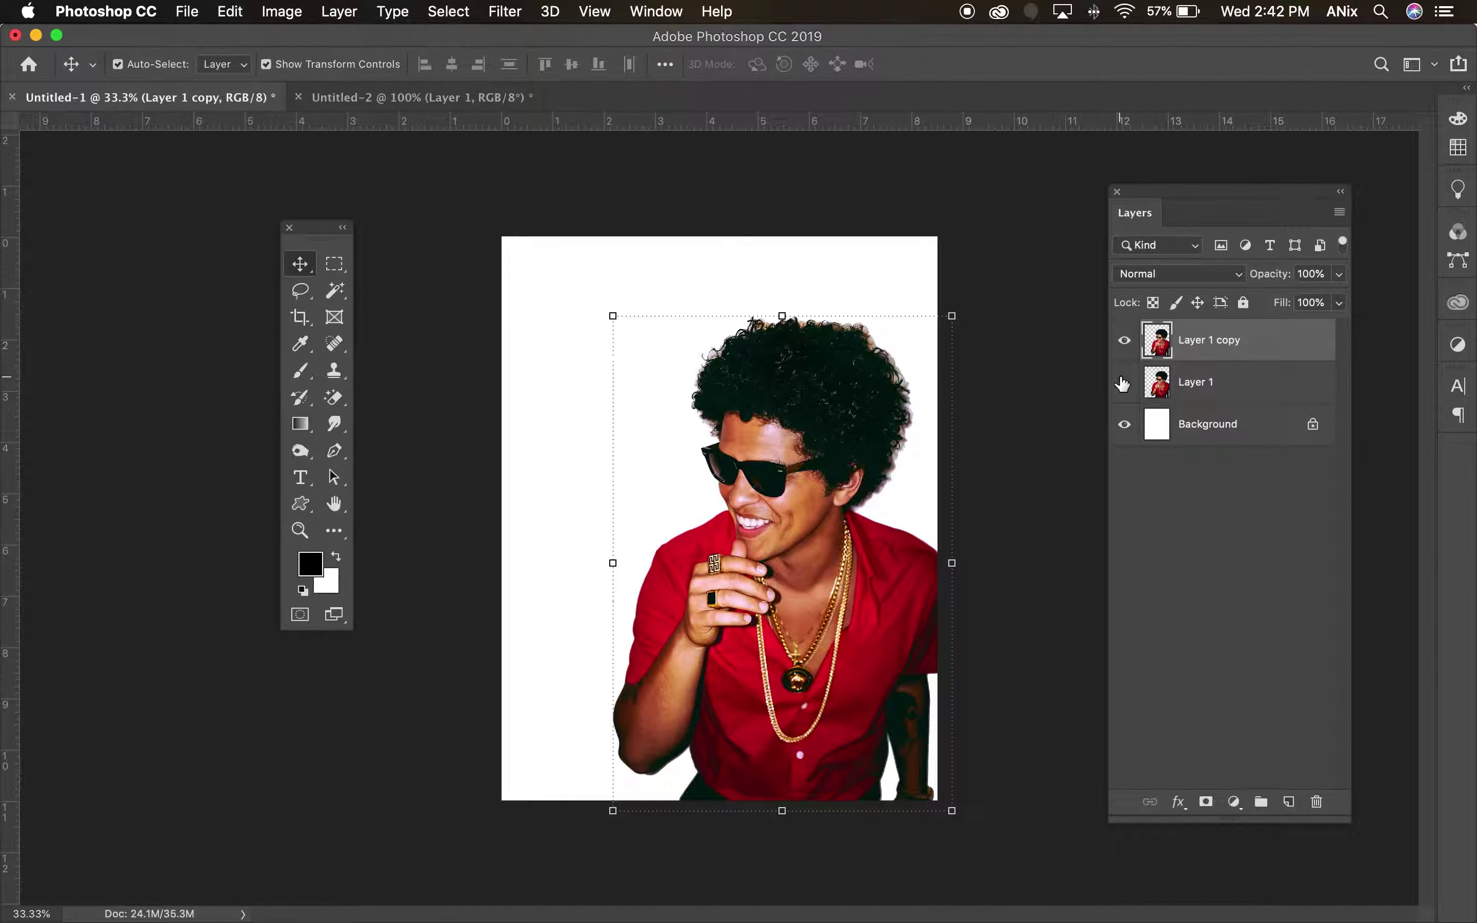
Step: Add a Gradient Map to the copy, previewing it in black and white, dialog moved aside
{"action": "left_click", "coordinate": [282, 11]}
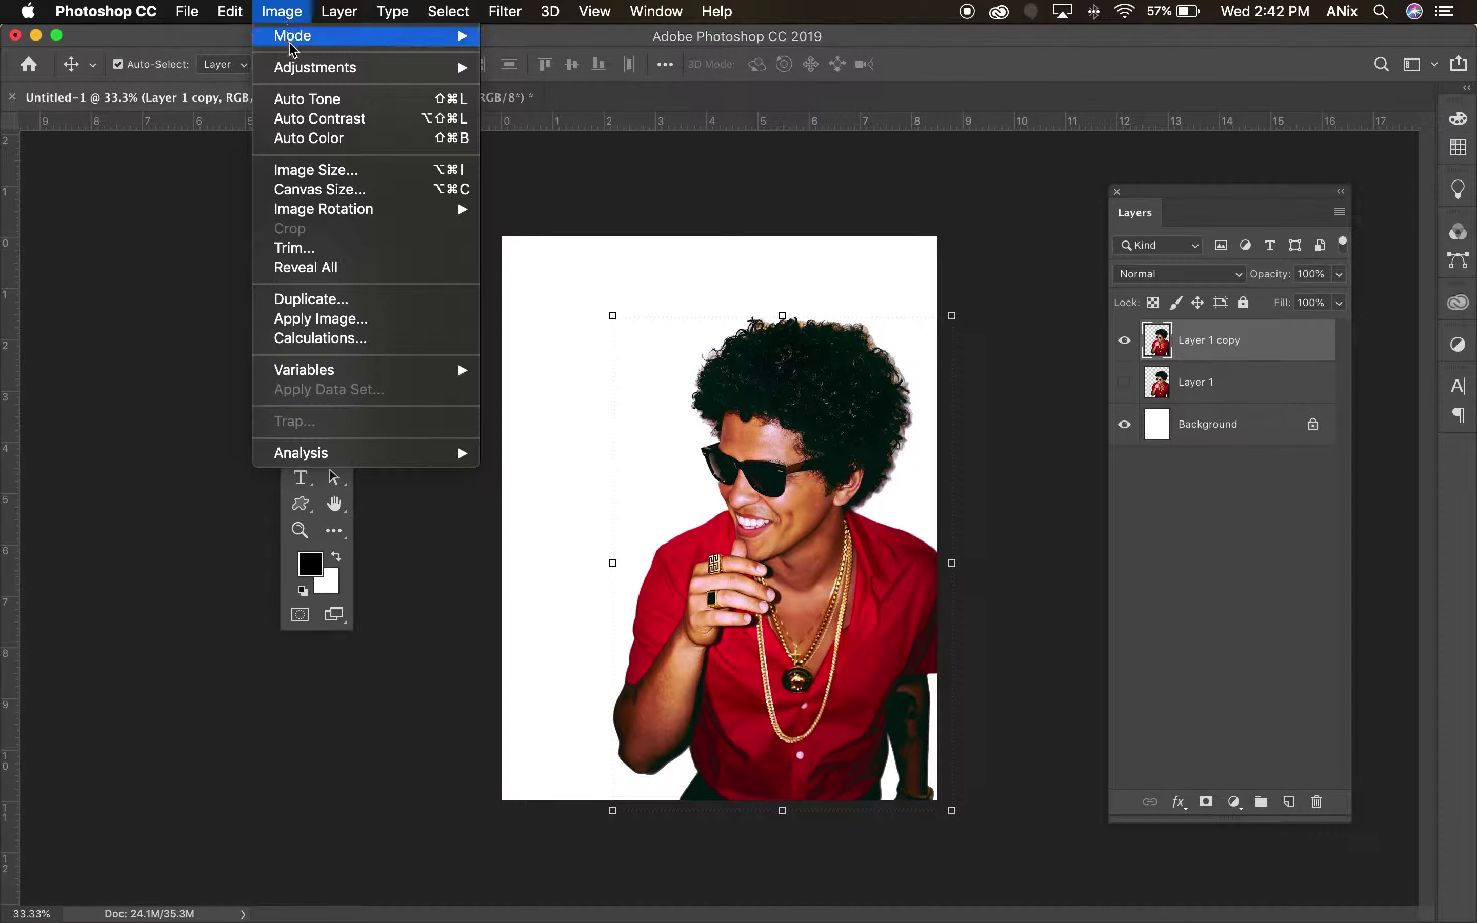
{"action": "mouse_move", "coordinate": [293, 69]}
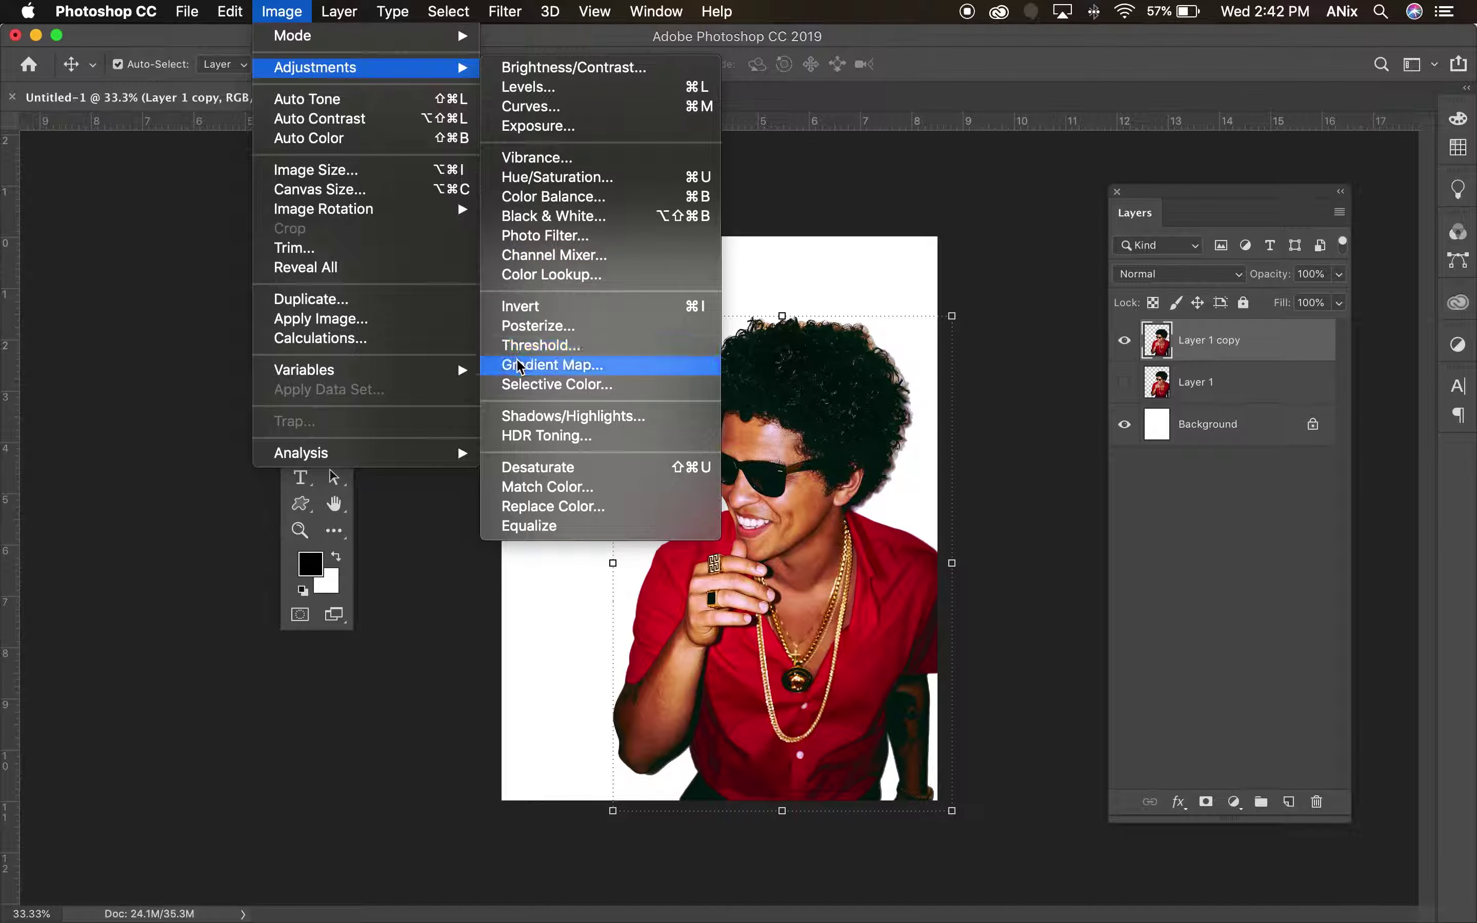
{"action": "left_click", "coordinate": [550, 364]}
{"action": "left_click_drag", "start_coordinate": [976, 178], "coordinate": [948, 153]}
Step: Load the Yellow, Violet, Orange, Blue preset and make its blue end stop near-white
{"action": "left_click", "coordinate": [931, 211]}
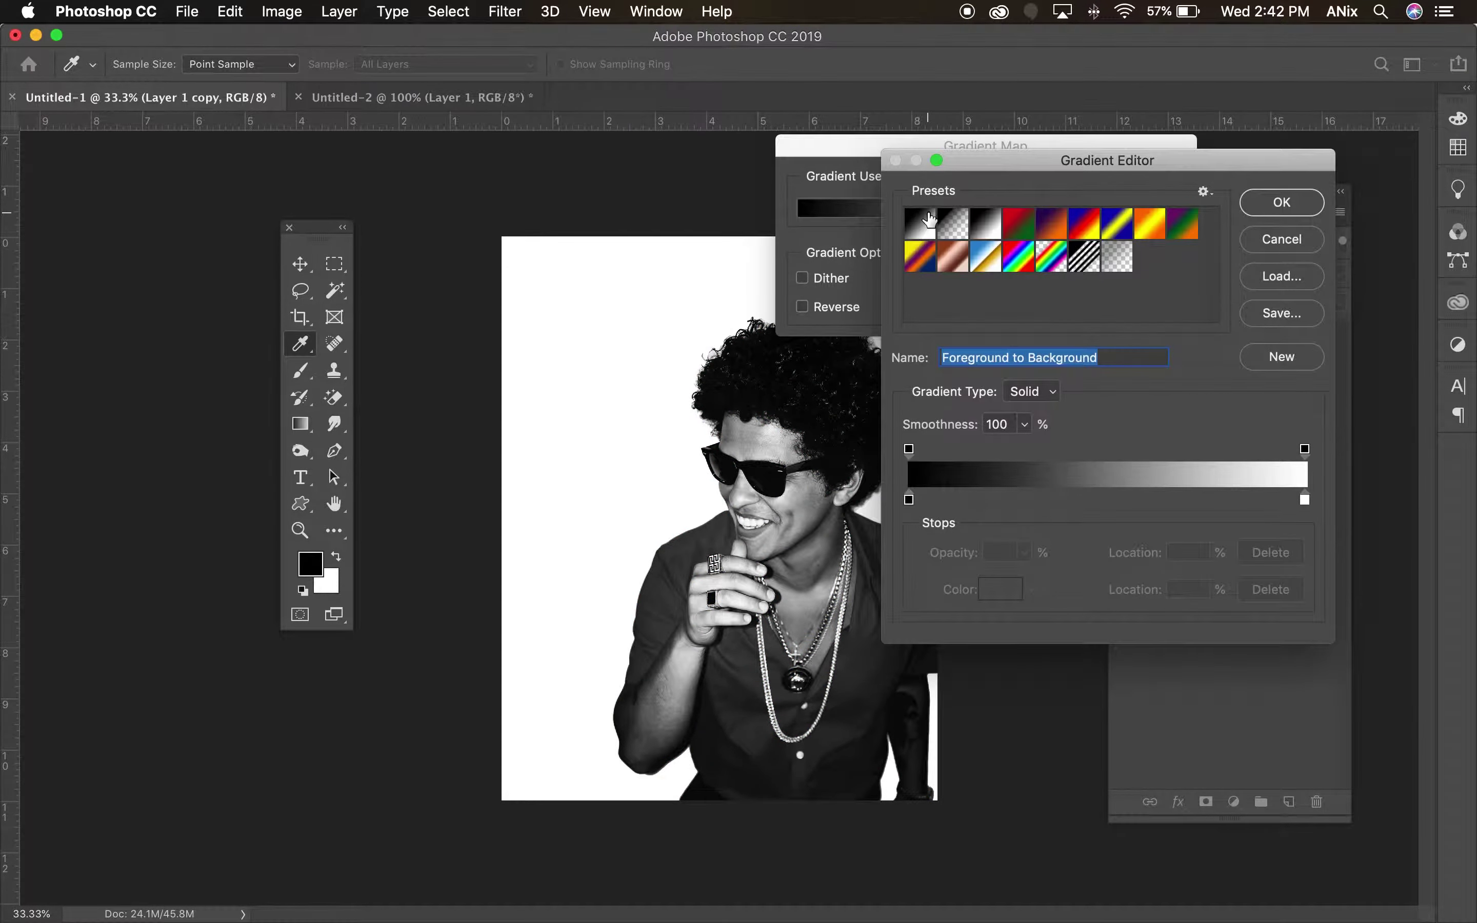
{"action": "left_click", "coordinate": [1183, 225]}
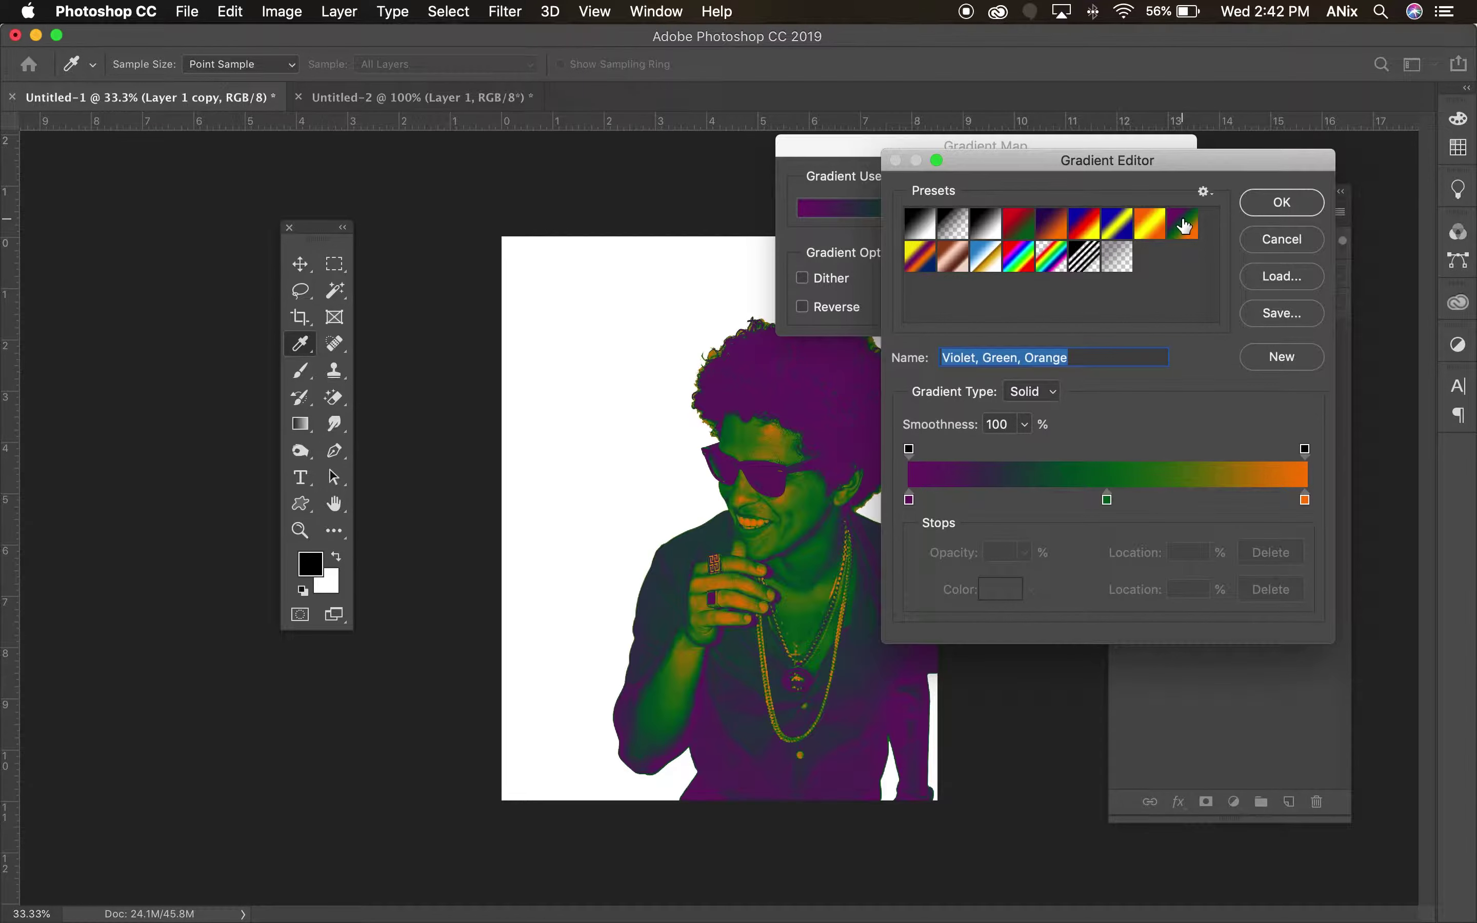
{"action": "left_click", "coordinate": [925, 264]}
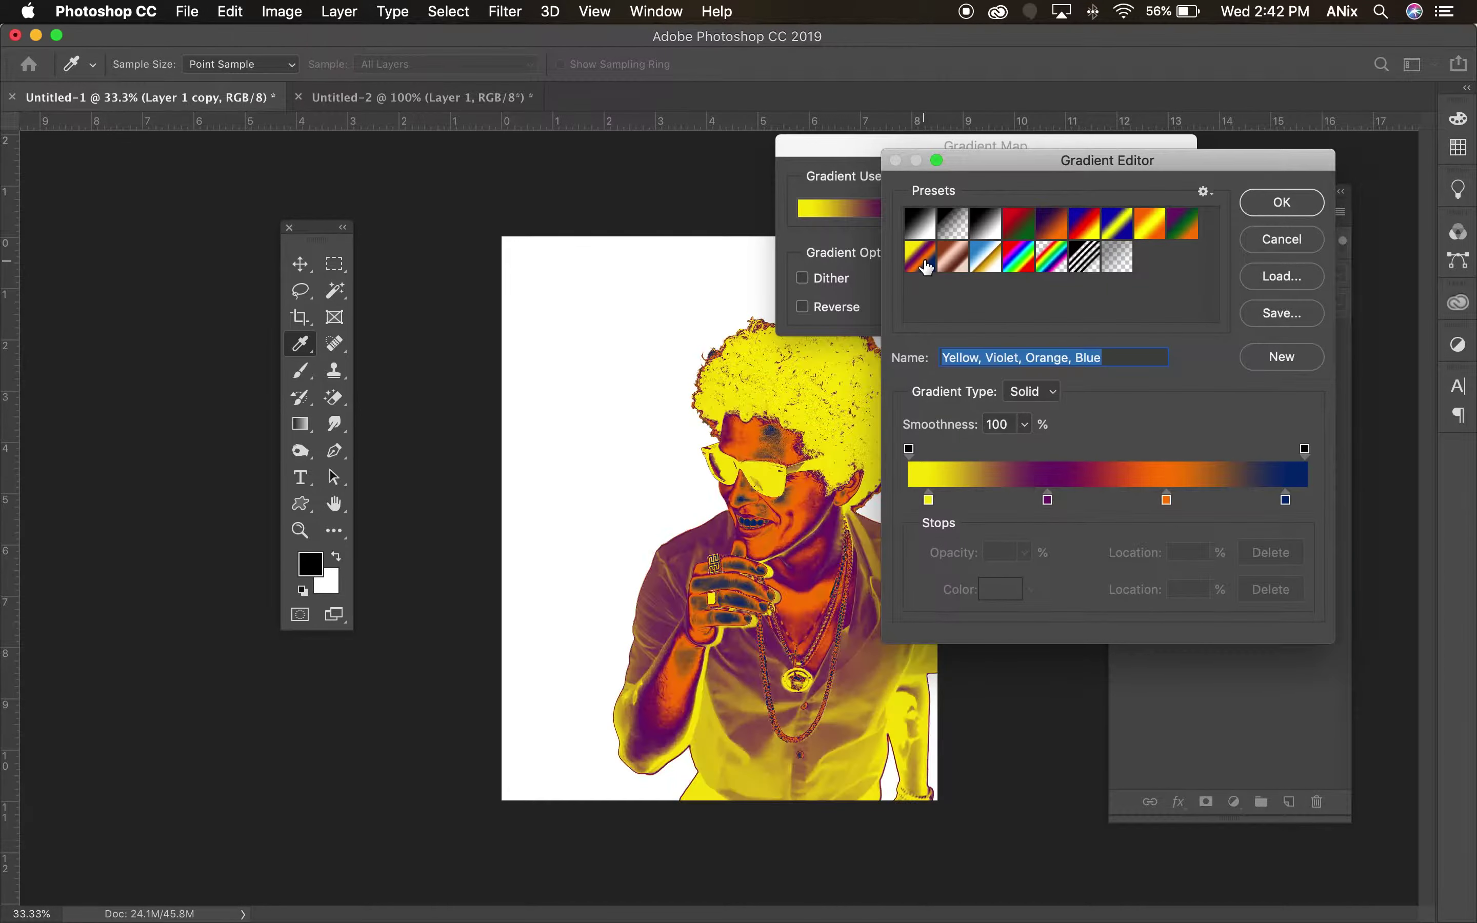
{"action": "double_click", "coordinate": [1287, 501]}
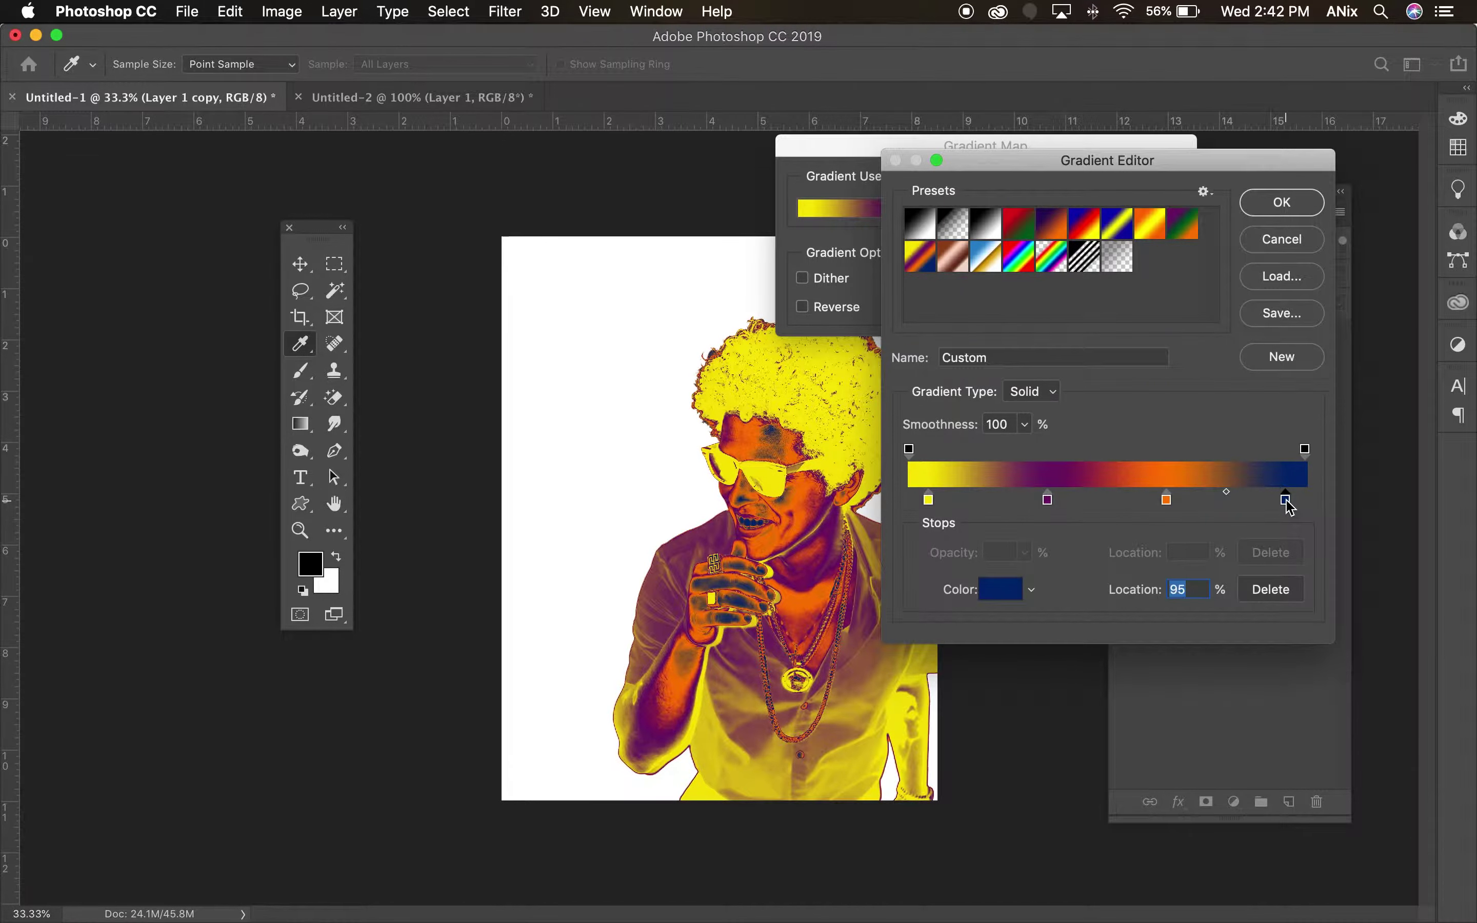
{"action": "left_click", "coordinate": [898, 311]}
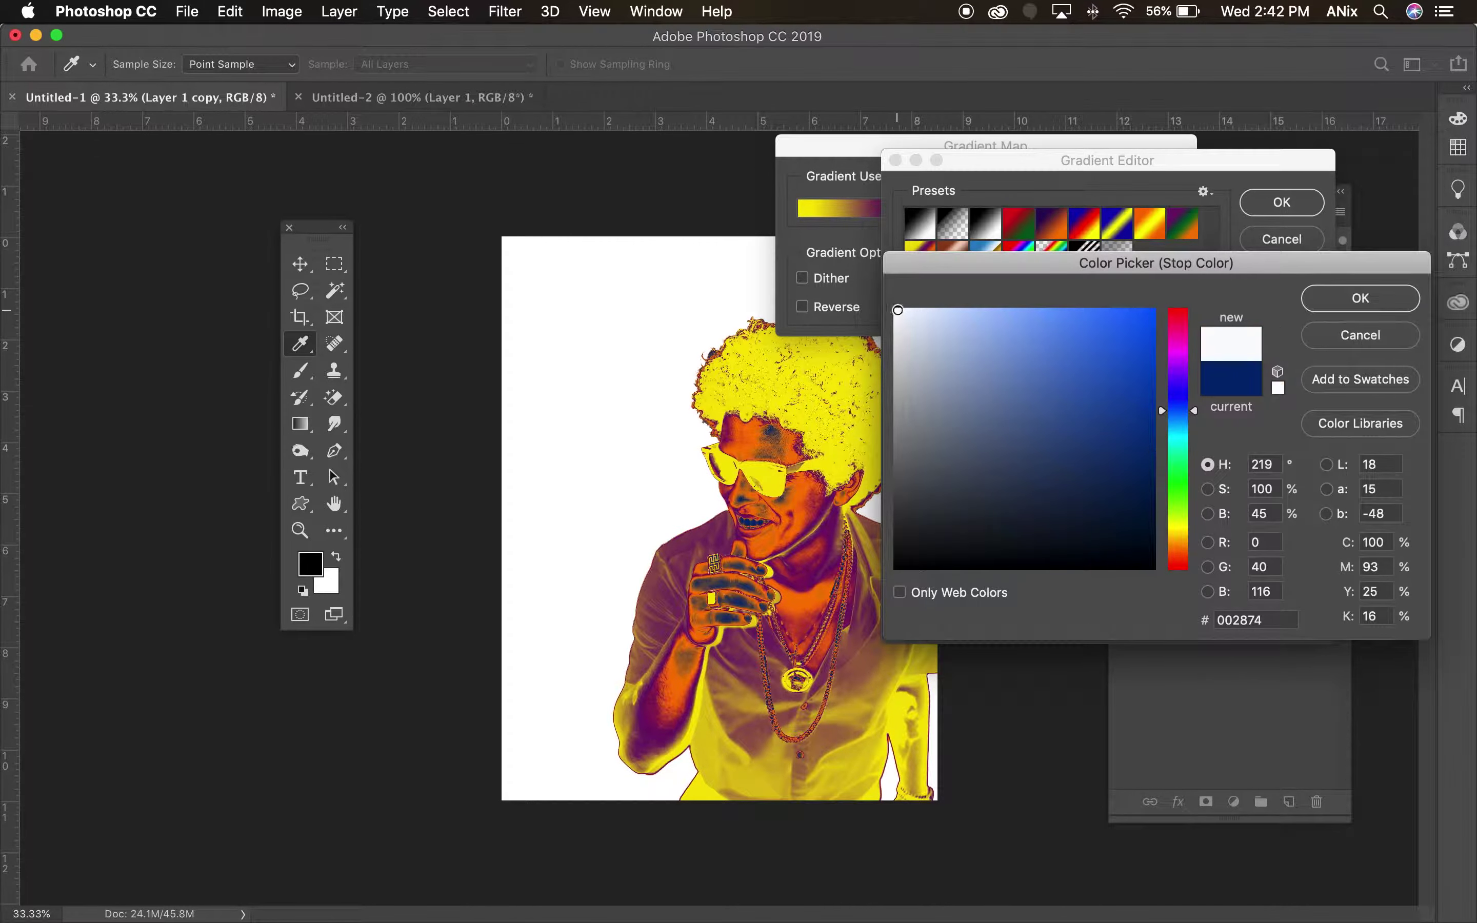
{"action": "left_click", "coordinate": [1362, 299]}
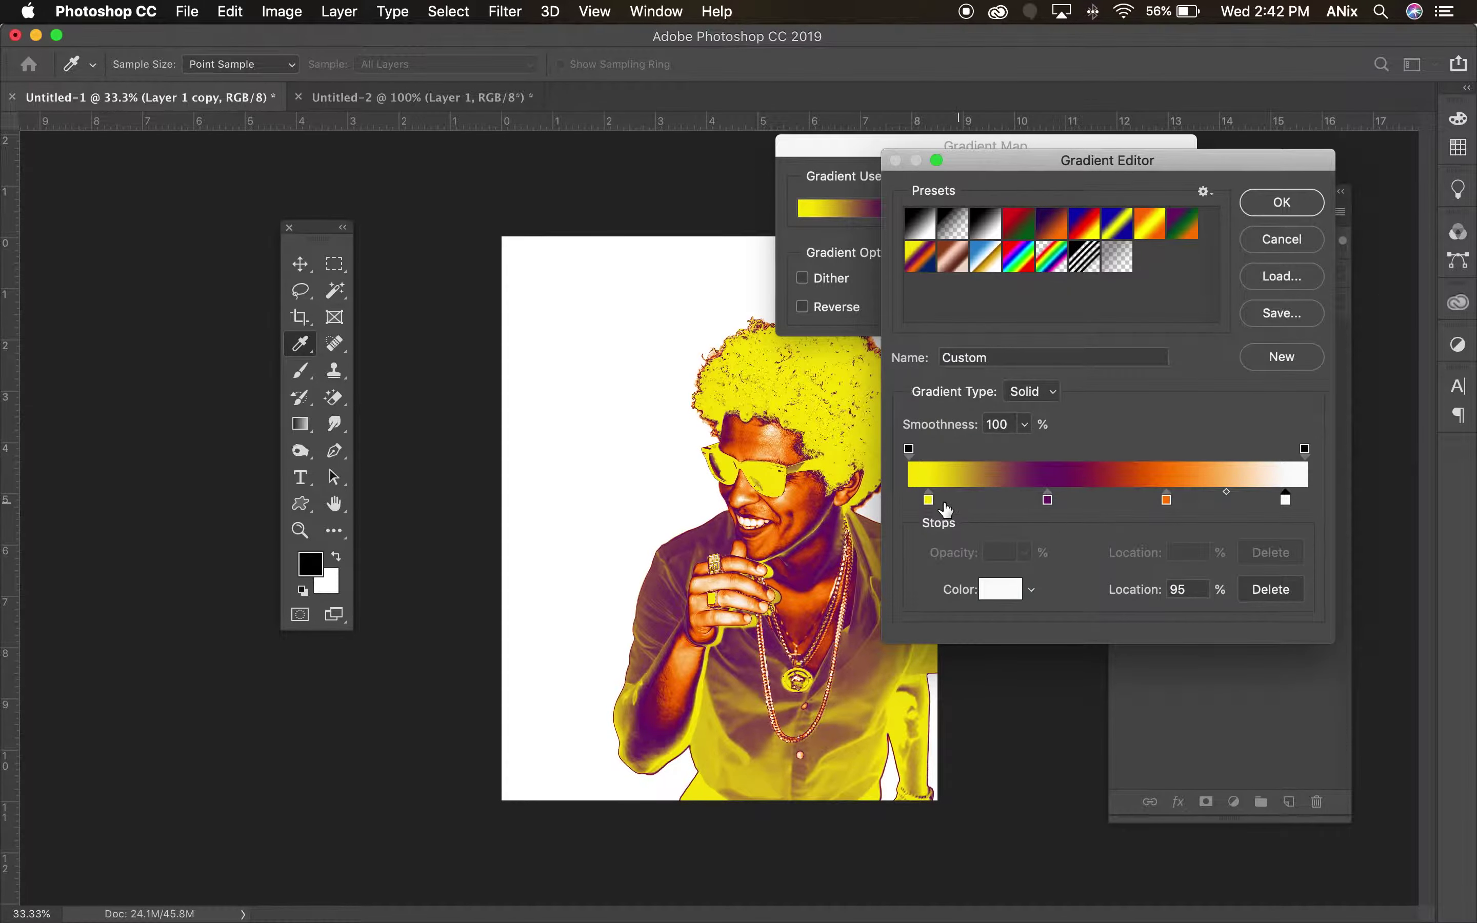
Step: Recolour the yellow start stop blue, move purple to 19% and orange toward the middle
{"action": "double_click", "coordinate": [932, 504]}
{"action": "left_click_drag", "start_coordinate": [1179, 403], "coordinate": [1150, 370]}
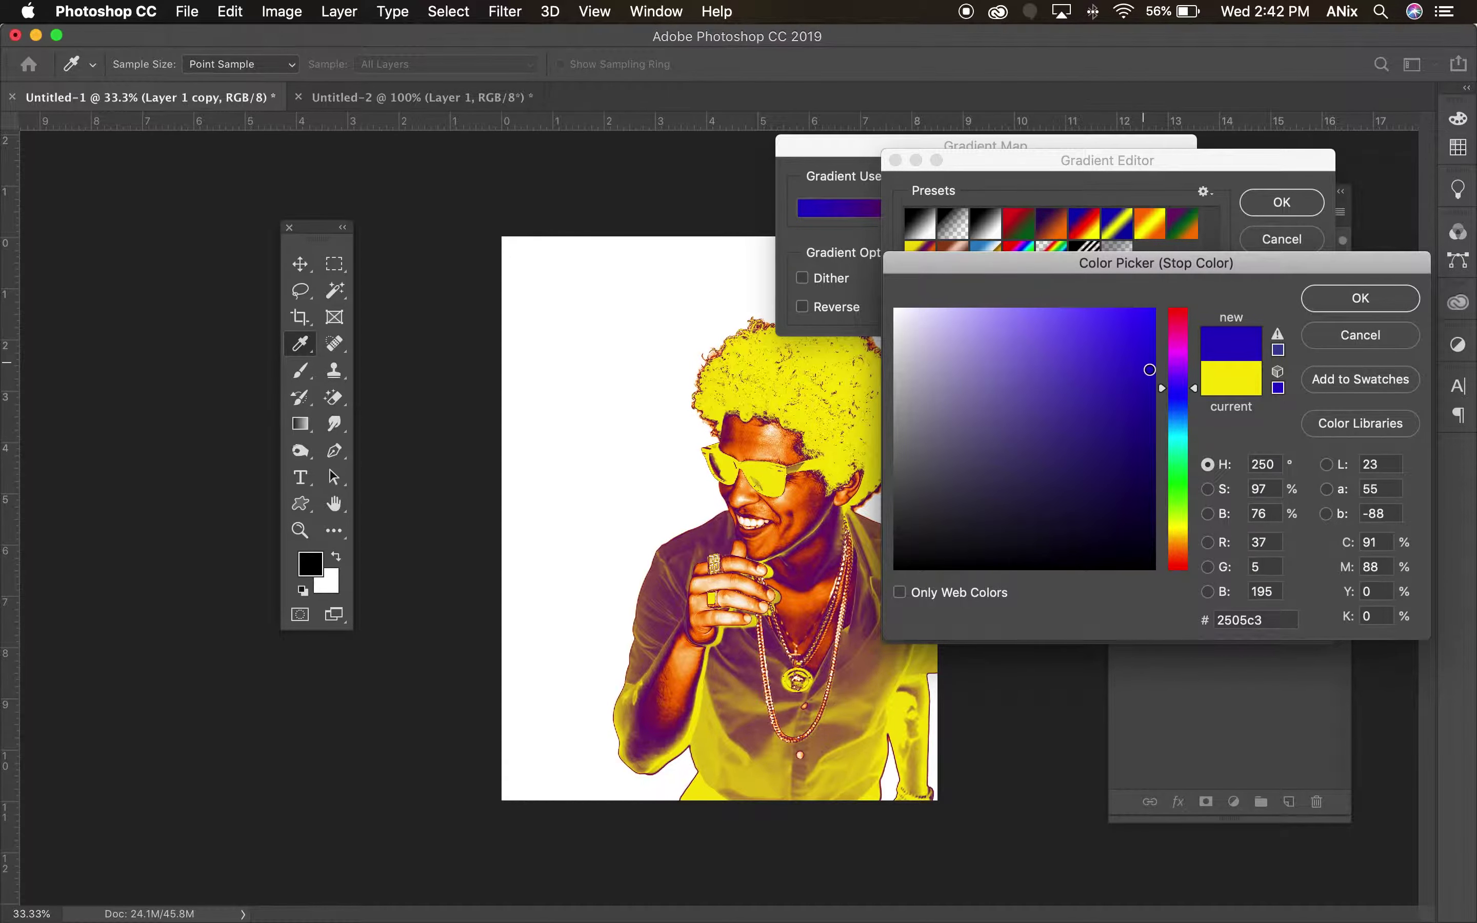
{"action": "left_click", "coordinate": [1355, 307]}
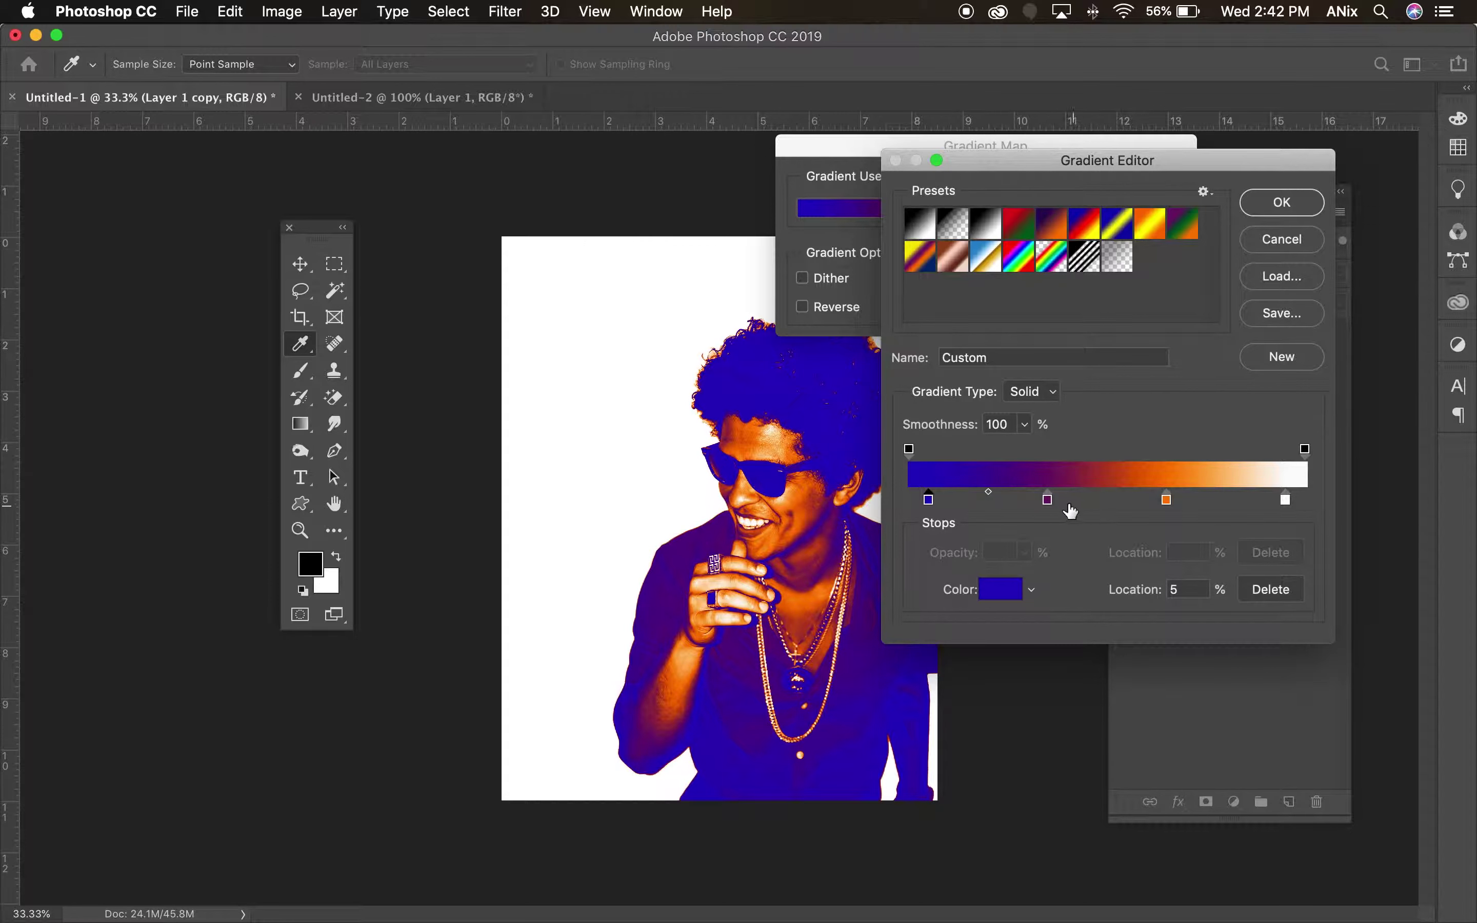
{"action": "left_click_drag", "start_coordinate": [1050, 501], "coordinate": [988, 506]}
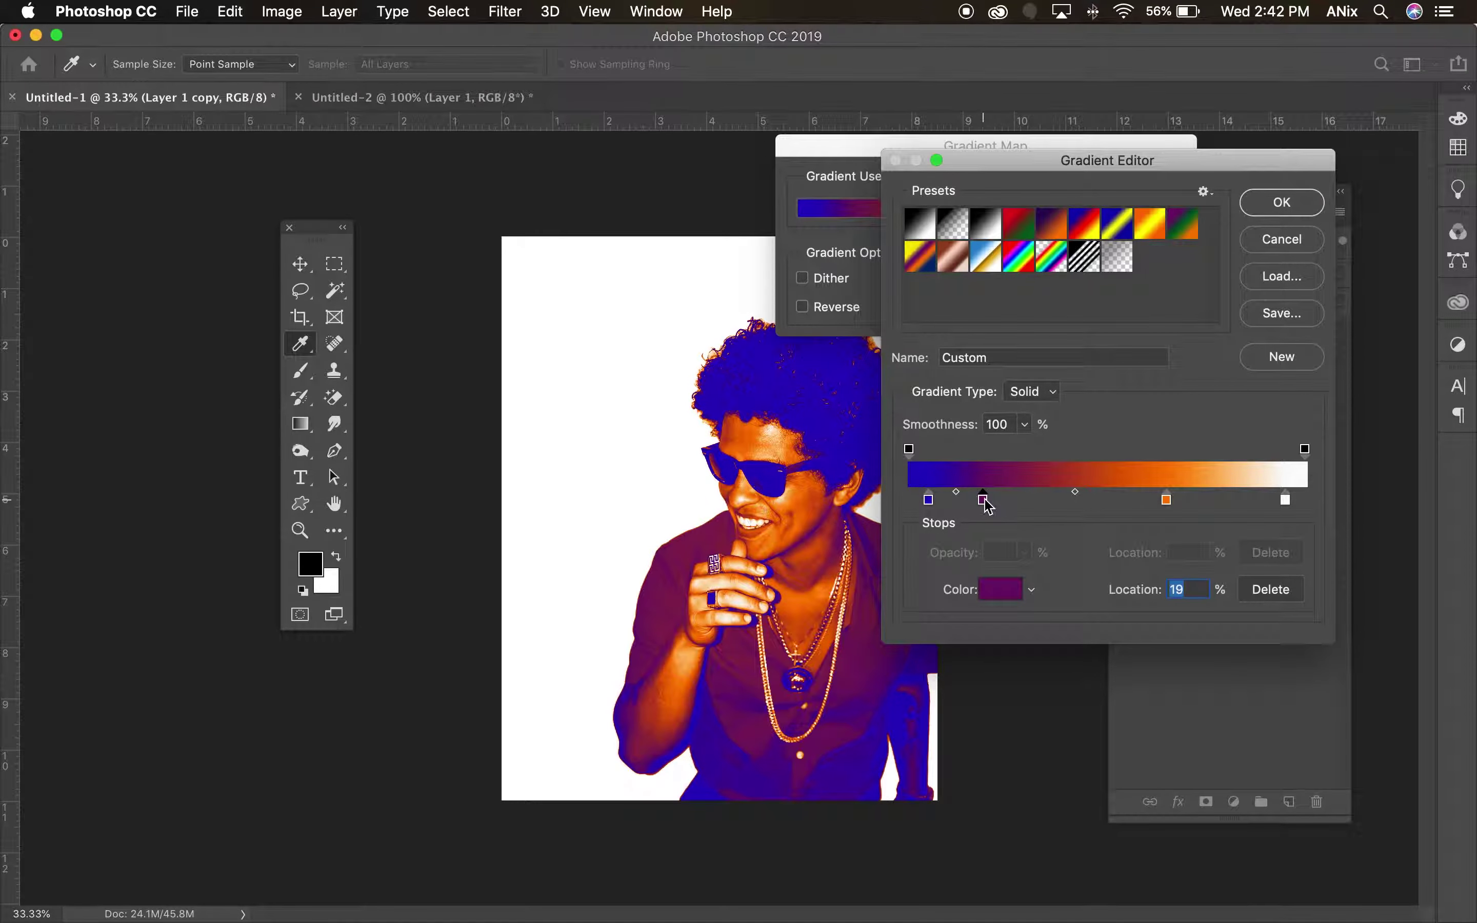
{"action": "left_click_drag", "start_coordinate": [1167, 502], "coordinate": [1133, 507]}
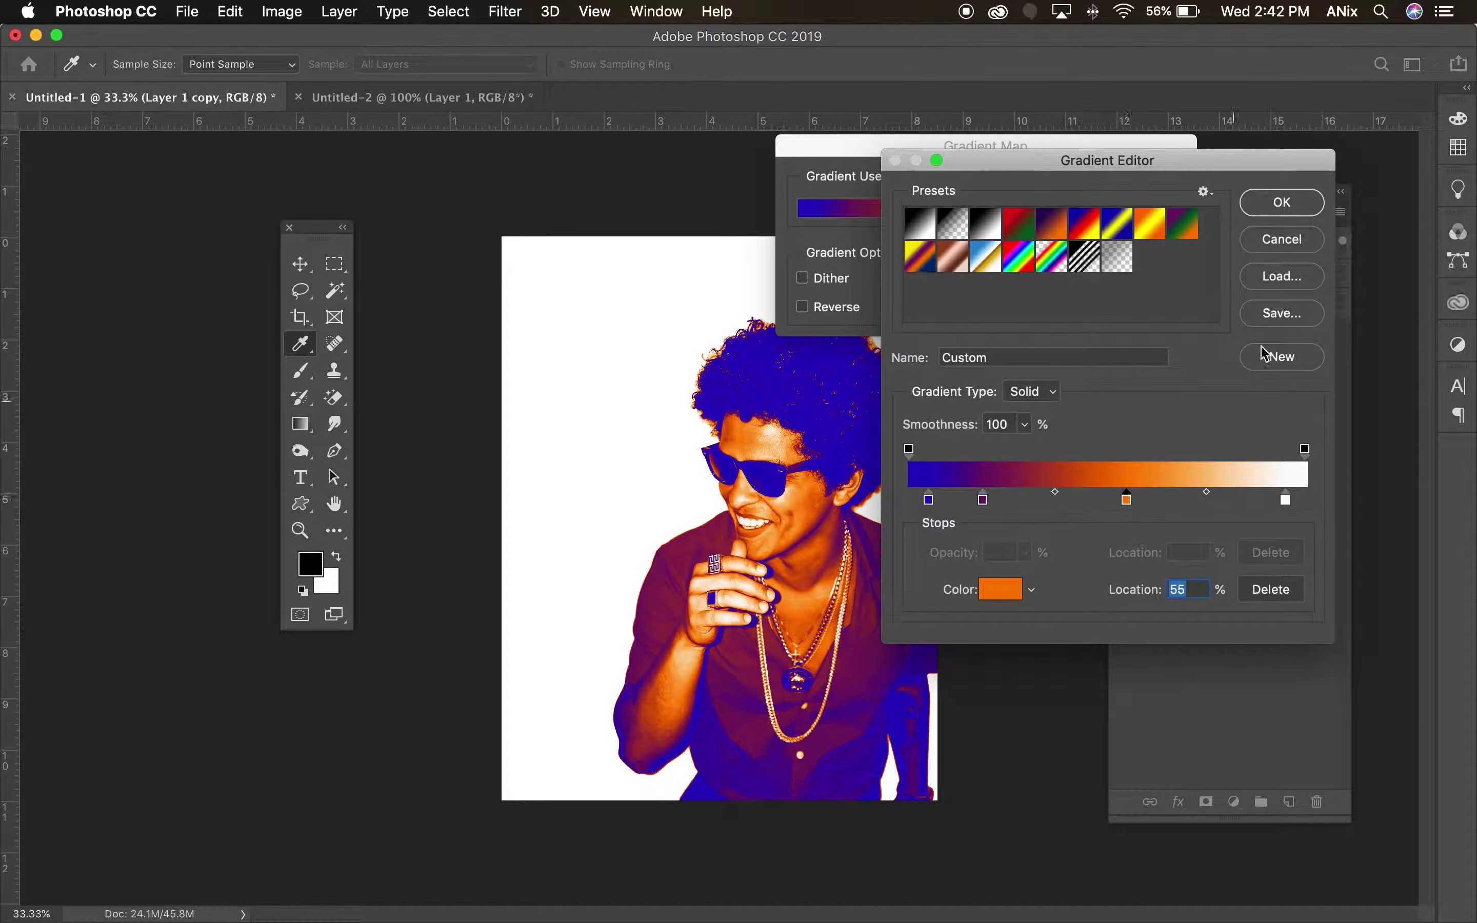
Step: Apply the gradient map to Layer 1 copy, then select Layer 1 and hide the copy
{"action": "left_click", "coordinate": [1304, 207]}
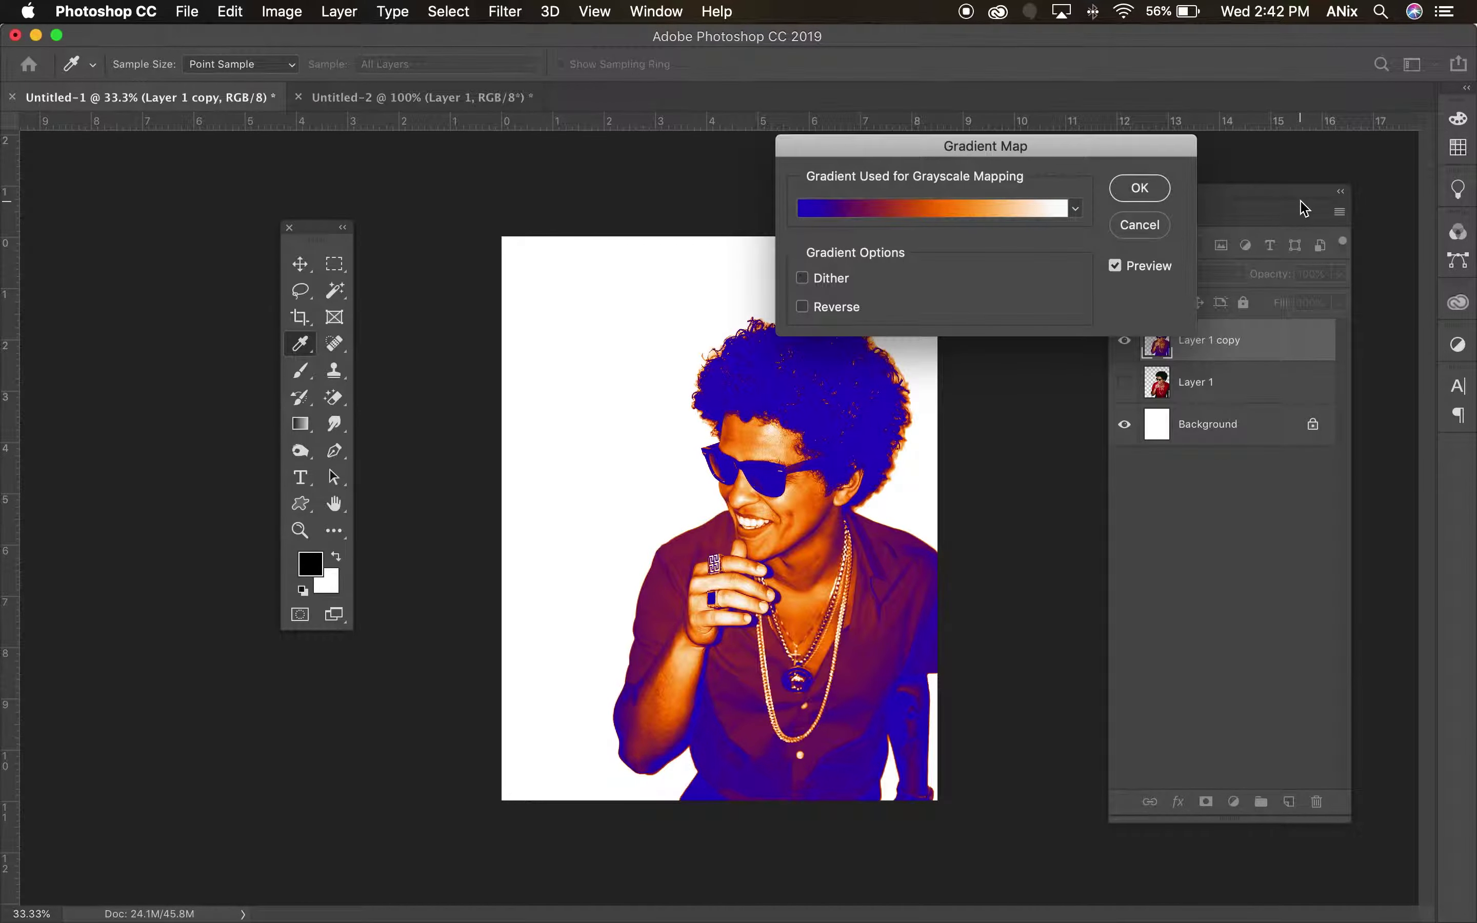
{"action": "left_click", "coordinate": [1137, 194]}
{"action": "left_click", "coordinate": [1217, 379]}
{"action": "left_click", "coordinate": [1125, 340]}
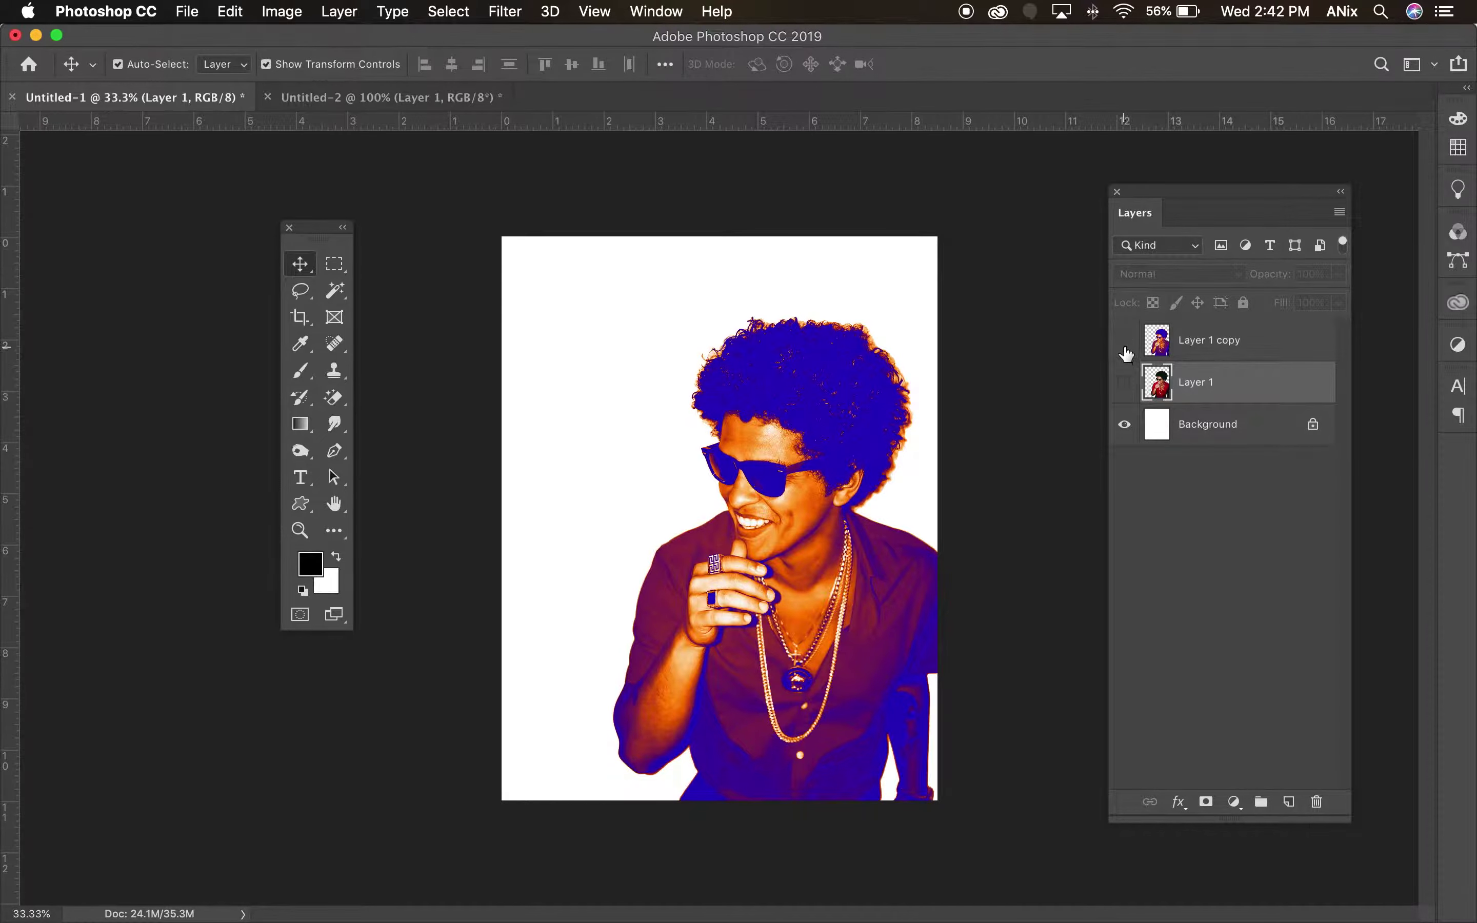
Step: Show Layer 1, duplicate it, posterize the copy at 4 levels, then duplicate it as Layer 1 copy 3
{"action": "left_click", "coordinate": [1124, 382]}
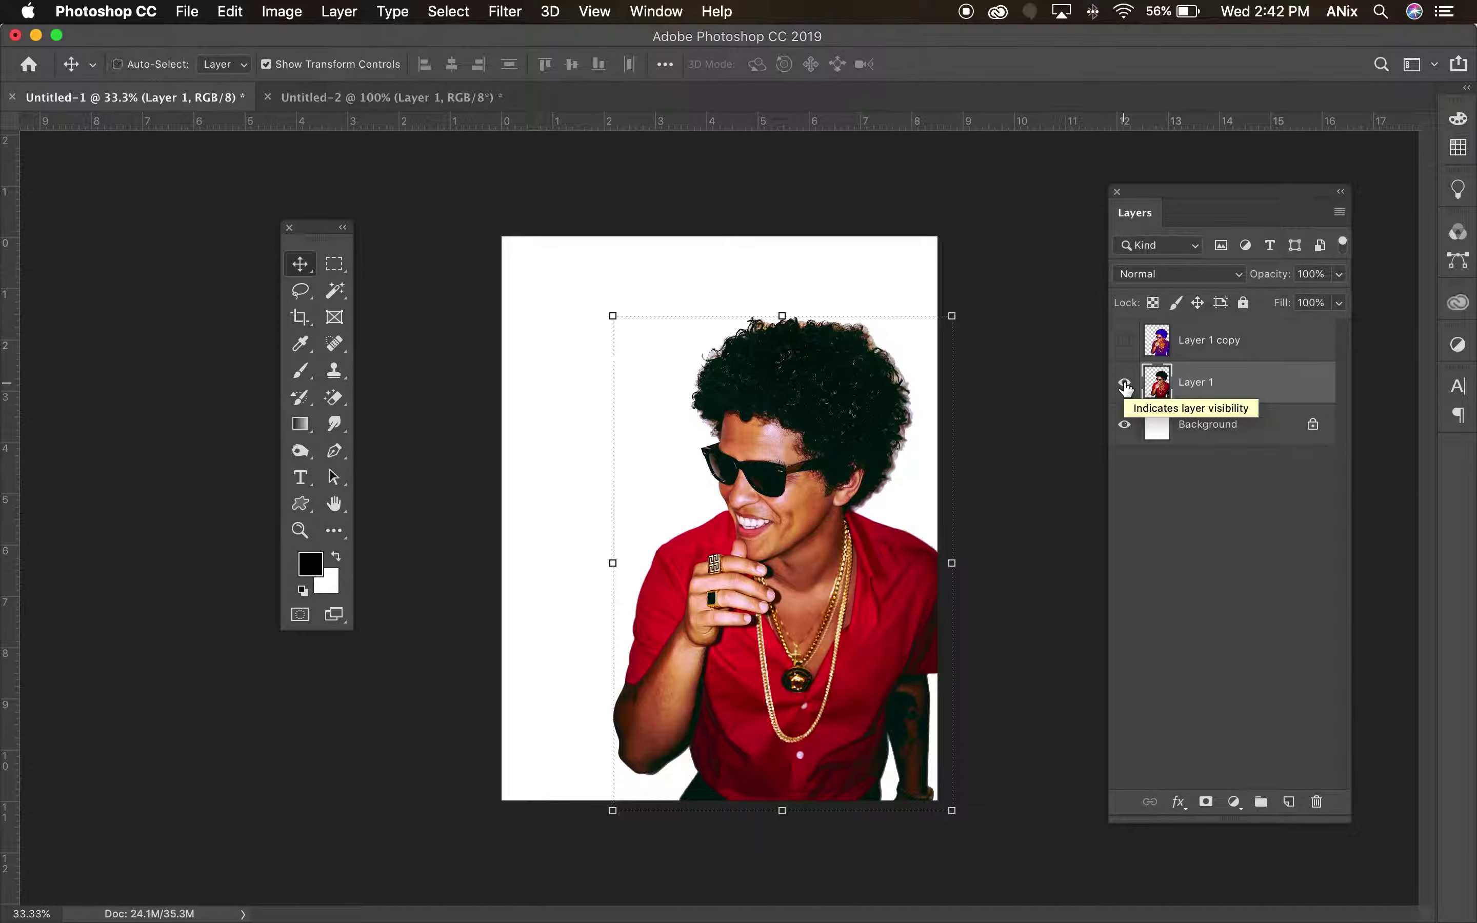
{"action": "key", "text": "super+j"}
{"action": "left_click", "coordinate": [284, 12]}
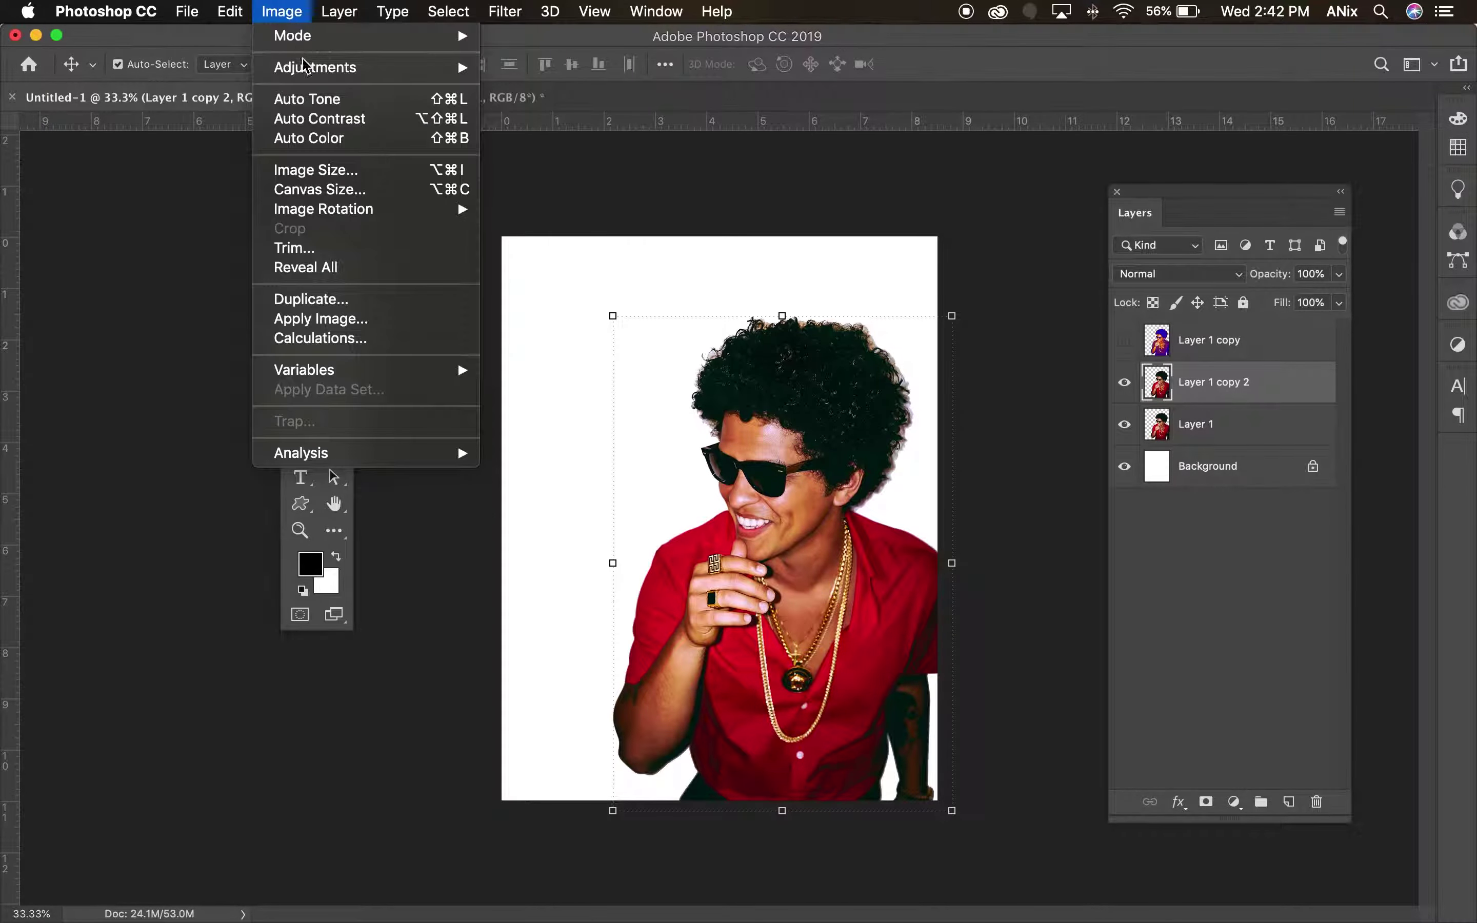
{"action": "mouse_move", "coordinate": [314, 68]}
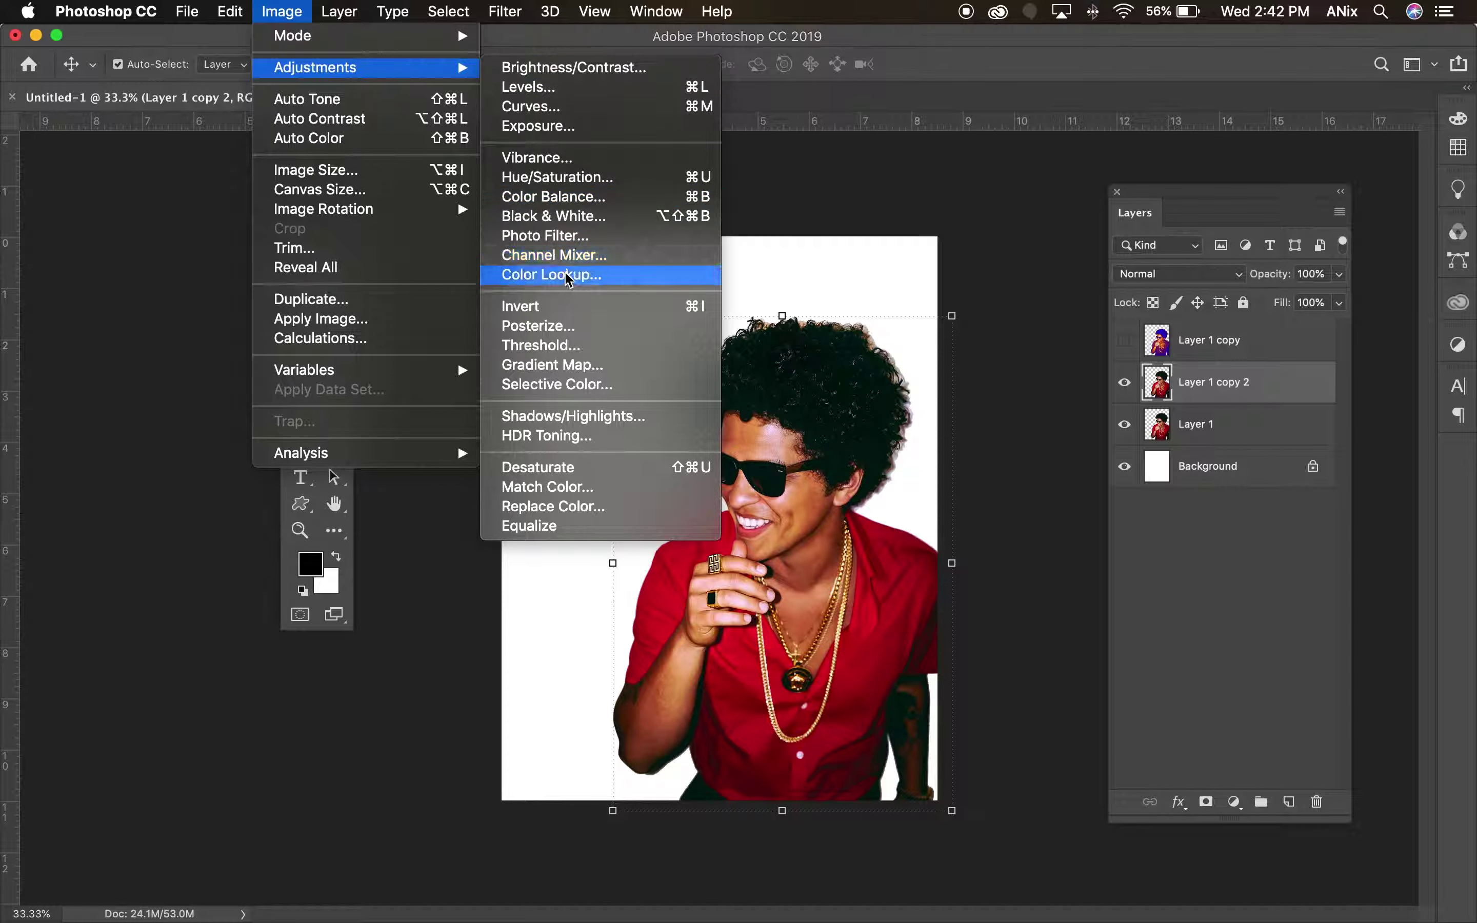
{"action": "left_click", "coordinate": [567, 326]}
{"action": "left_click_drag", "start_coordinate": [684, 275], "coordinate": [934, 138]}
{"action": "left_click", "coordinate": [925, 190]}
{"action": "left_click", "coordinate": [830, 193]}
{"action": "mouse_move", "coordinate": [812, 195]}
{"action": "left_mouse_down"}
{"action": "mouse_move", "coordinate": [792, 198]}
{"action": "mouse_move", "coordinate": [813, 201]}
{"action": "left_mouse_up"}
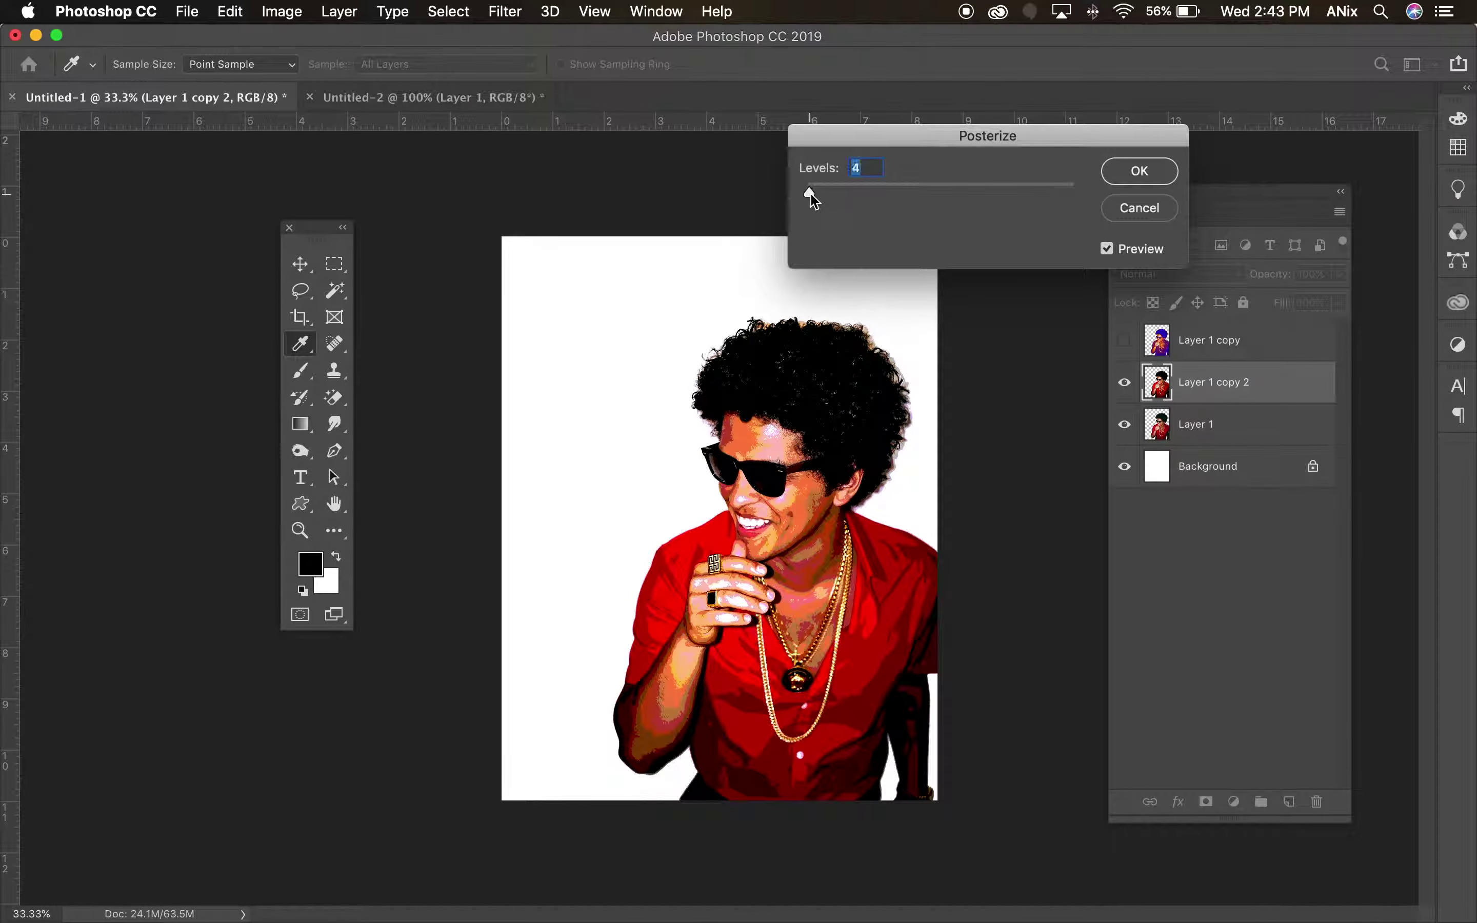
{"action": "left_click", "coordinate": [1159, 170]}
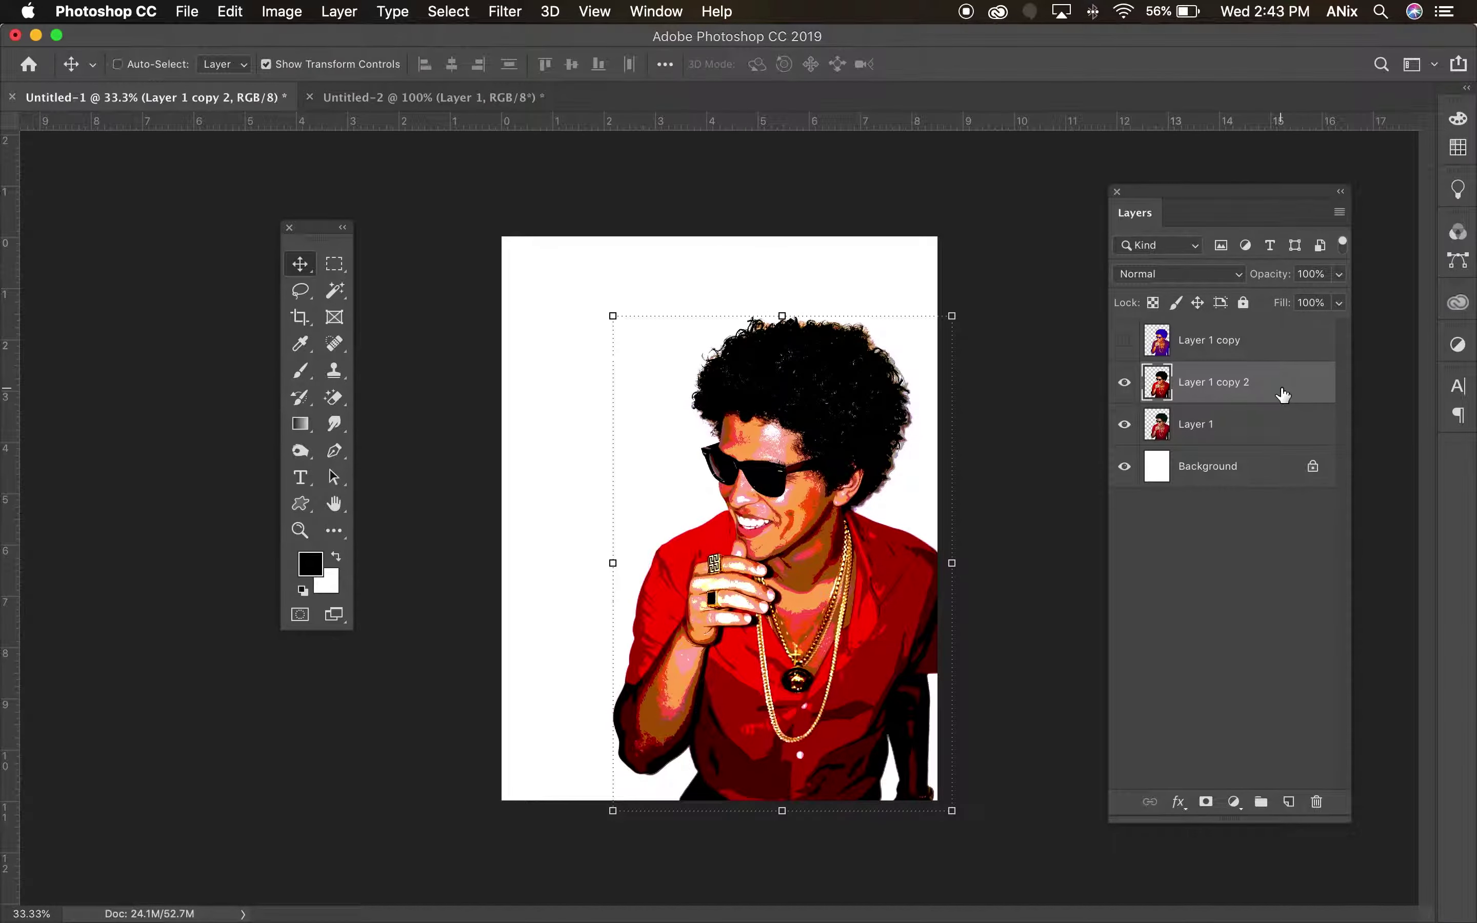
{"action": "key", "text": "super+j"}
Step: Convert Layer 1 copy 3 to black and white (Reds 83%, Yellows 89%) and set it to Multiply
{"action": "left_click", "coordinate": [283, 11]}
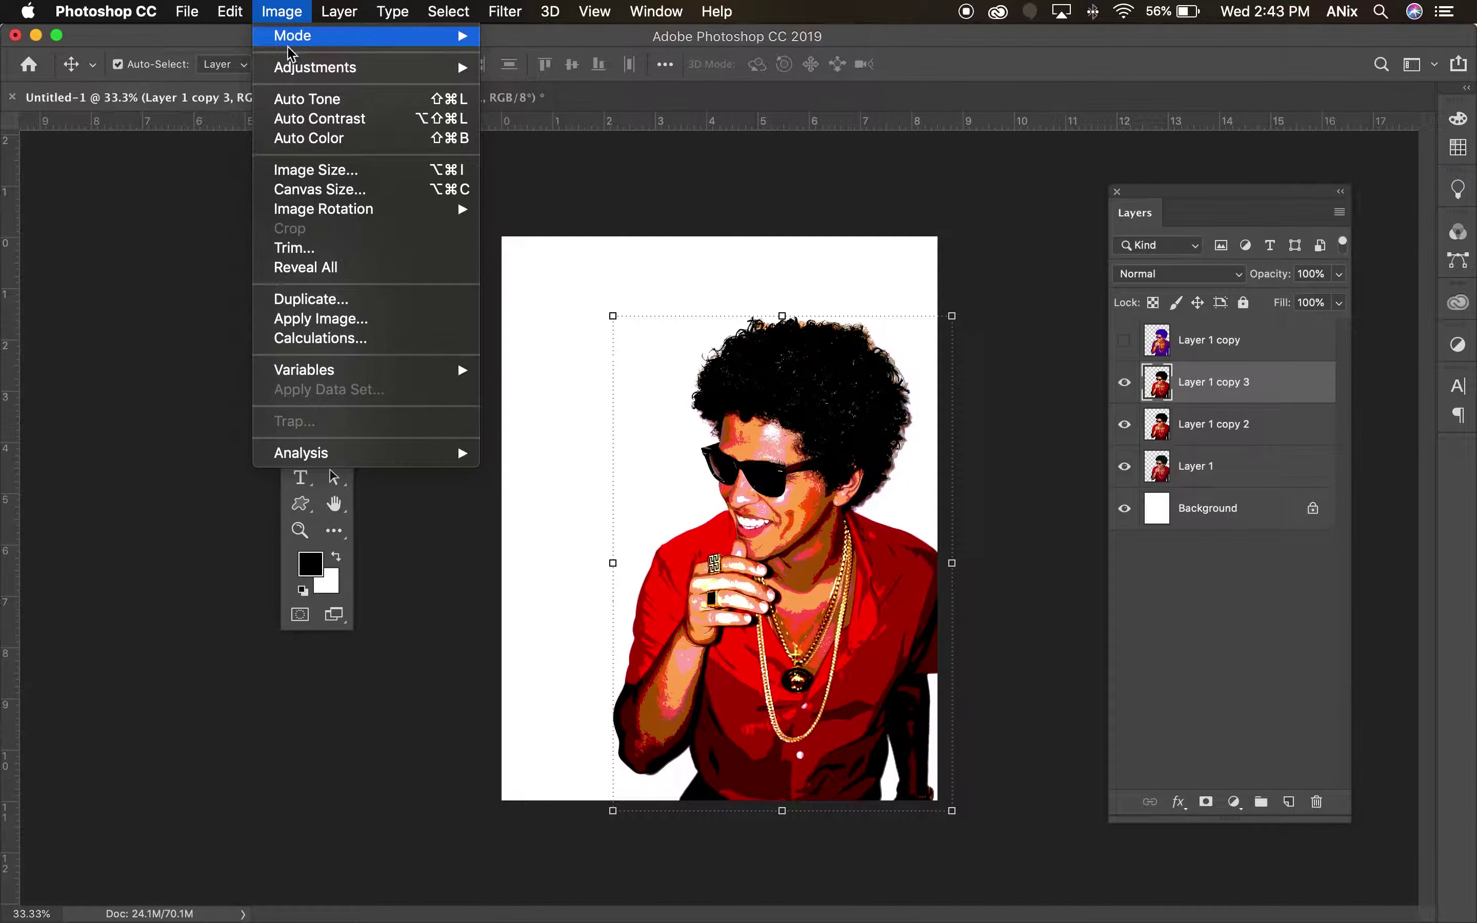
{"action": "mouse_move", "coordinate": [292, 67]}
{"action": "left_click", "coordinate": [564, 217]}
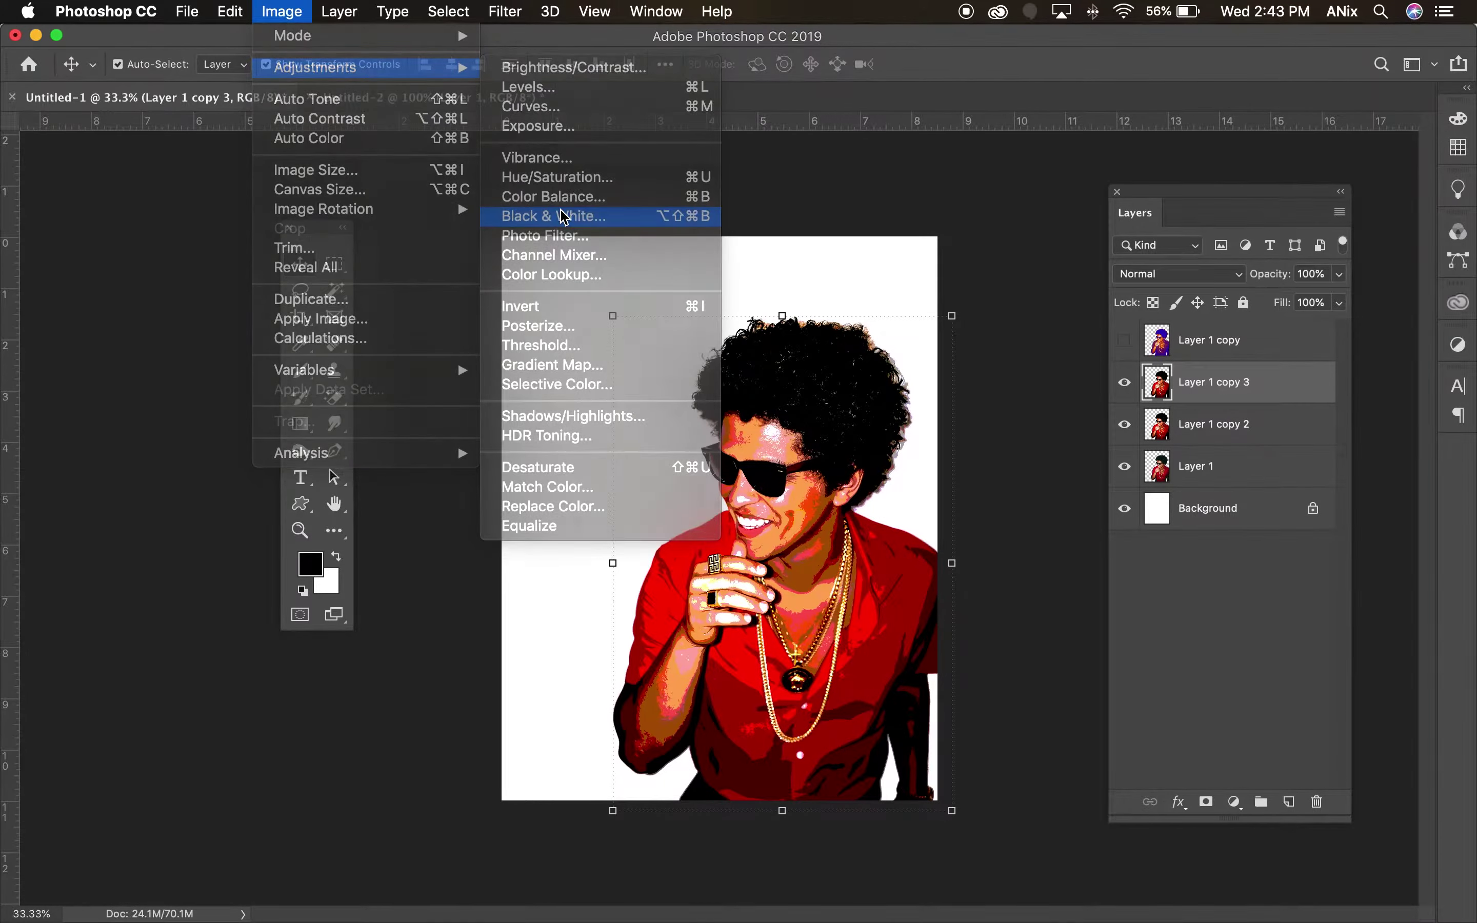
{"action": "left_click_drag", "start_coordinate": [1131, 203], "coordinate": [1154, 249]}
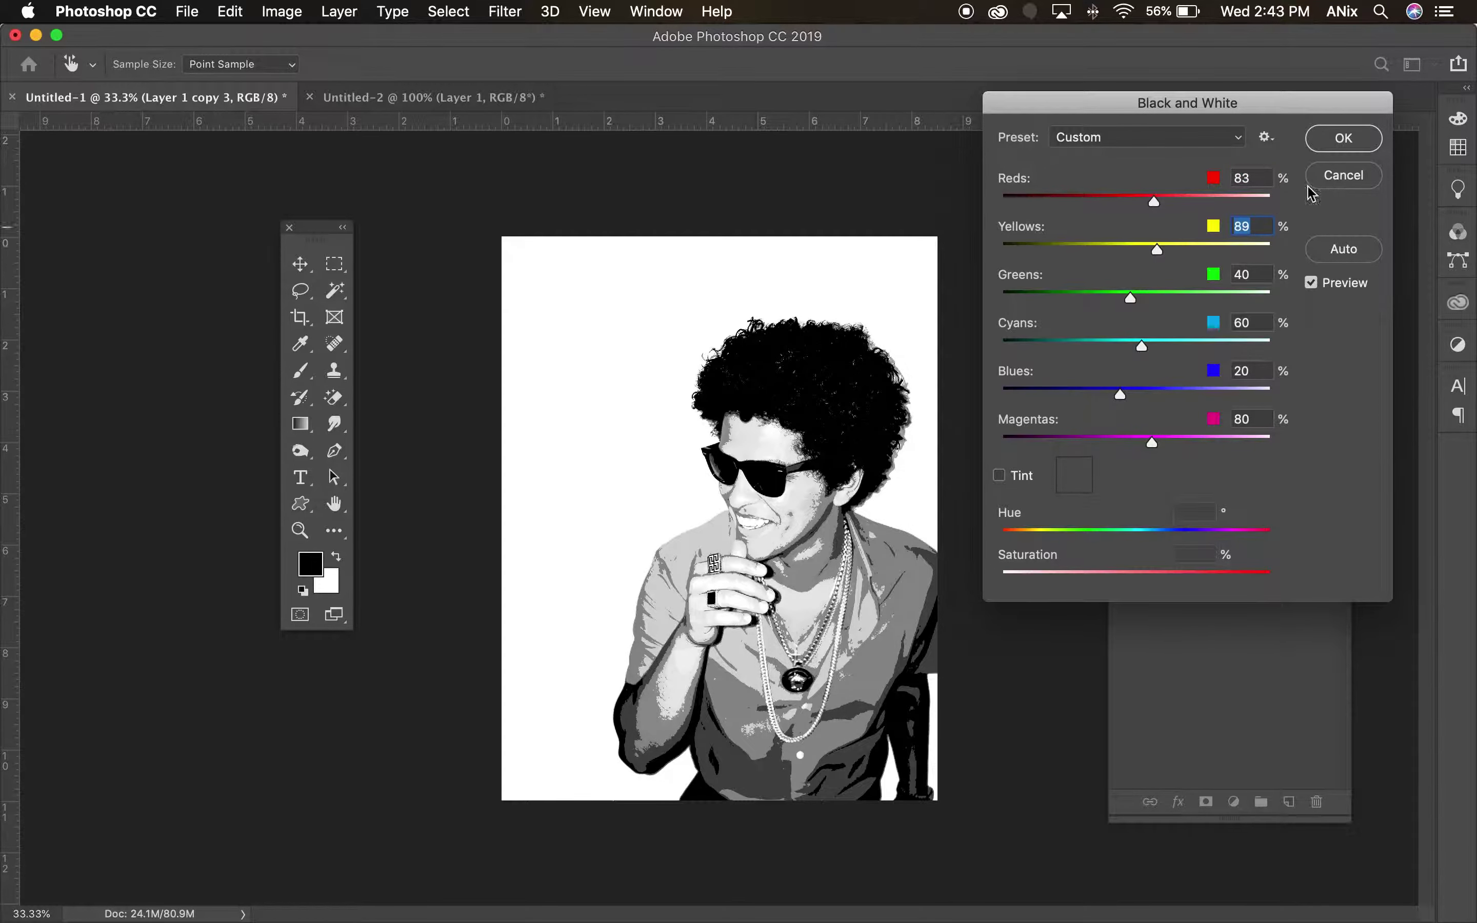
{"action": "left_click", "coordinate": [1345, 139]}
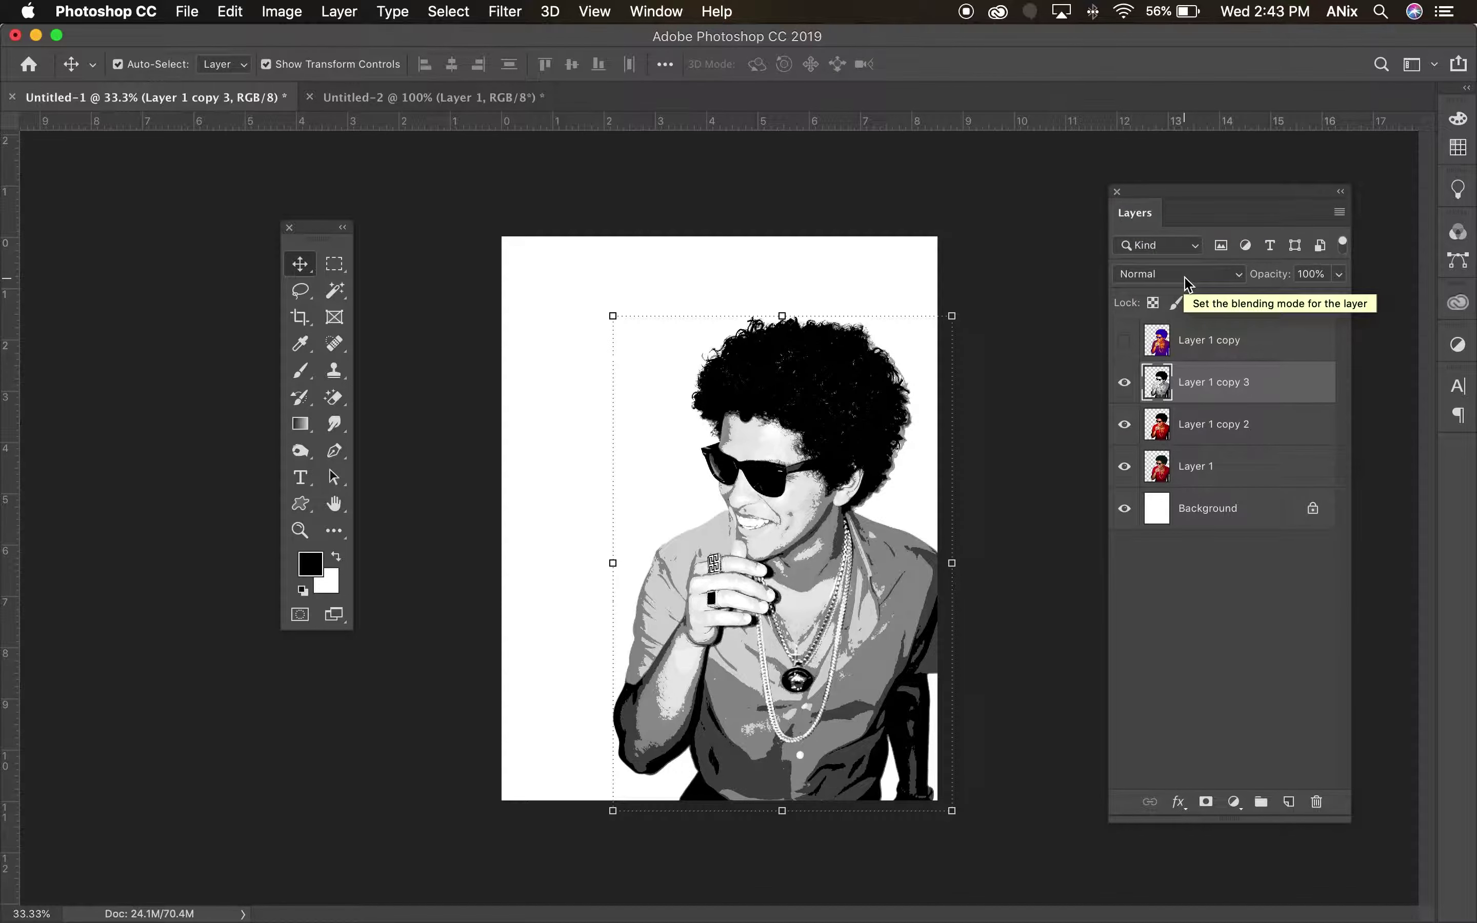
{"action": "scroll", "coordinate": [1186, 284], "scroll_direction": "down", "scroll_amount": 1}
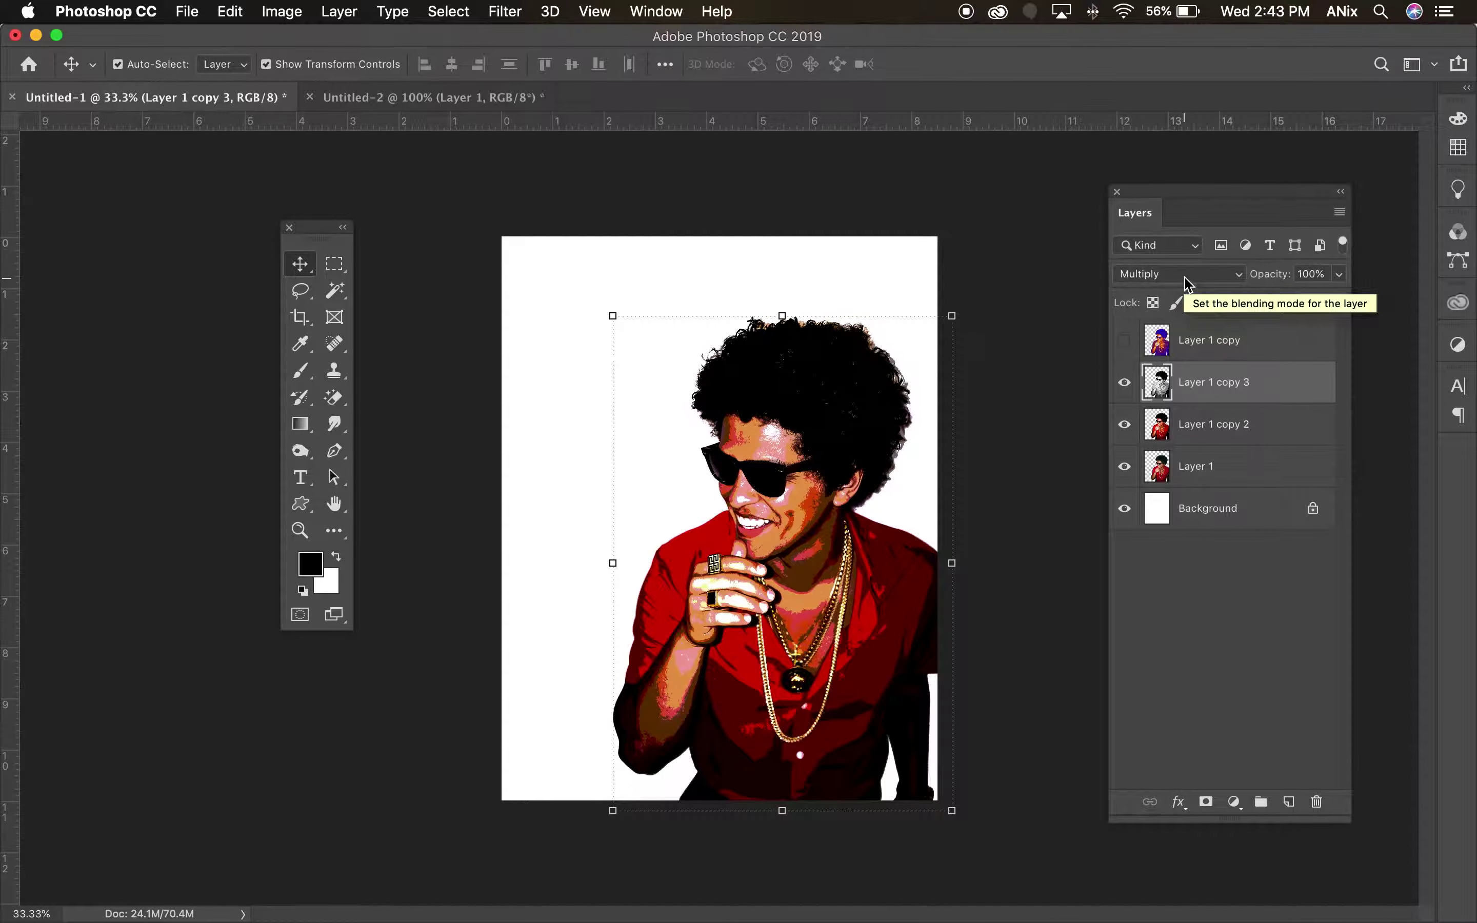
Step: Show only the gradient-mapped copy and add a new layer named 'gradient' above Background
{"action": "left_click", "coordinate": [1125, 382]}
{"action": "left_click", "coordinate": [1125, 424]}
{"action": "left_click", "coordinate": [1125, 466]}
{"action": "left_click", "coordinate": [1125, 340]}
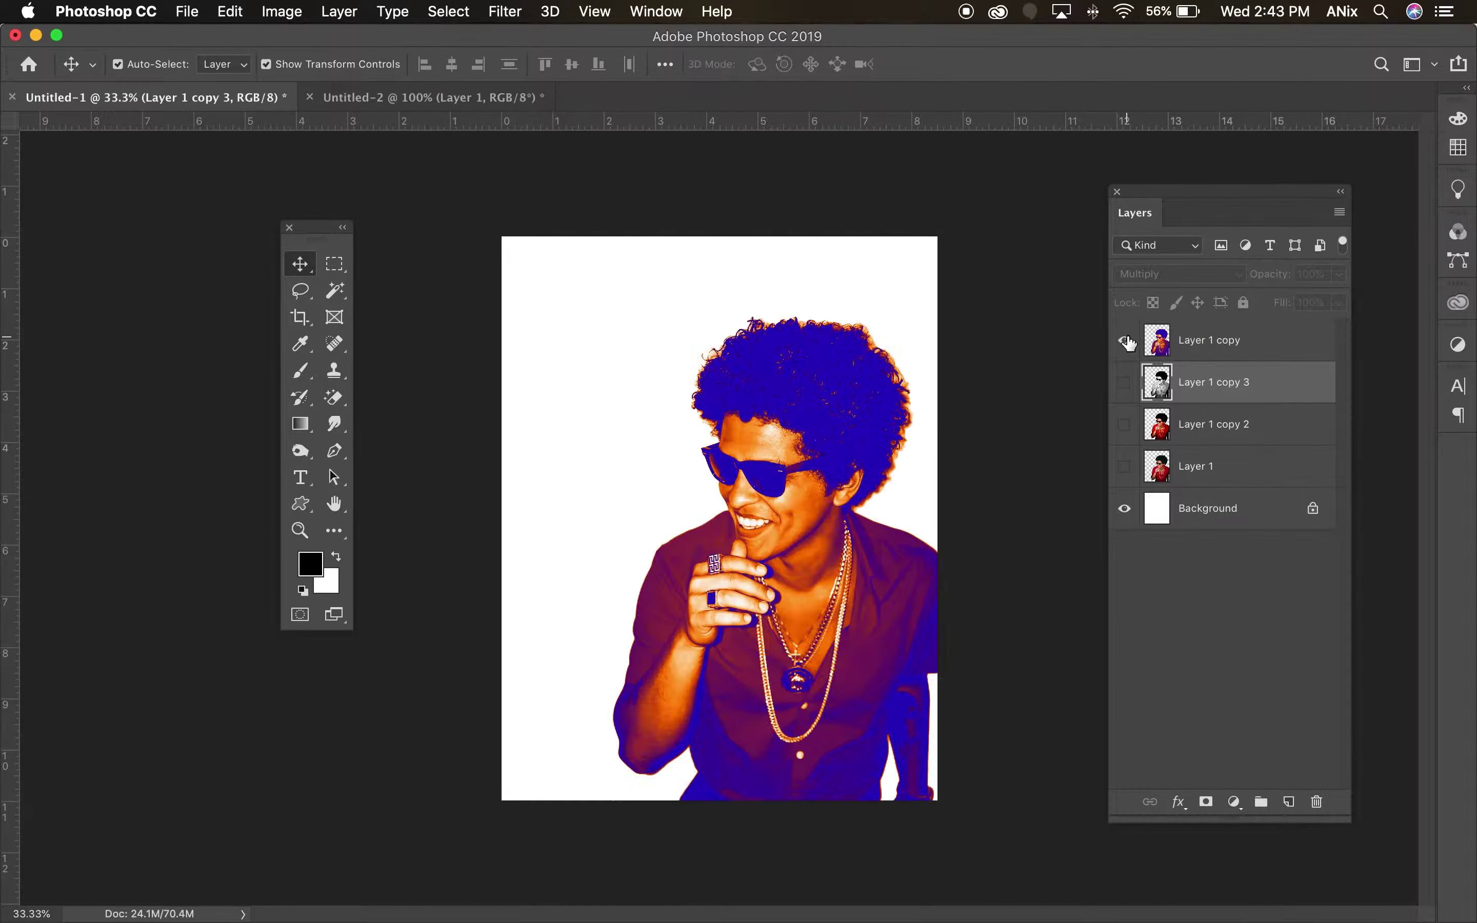
{"action": "left_click", "coordinate": [1224, 513]}
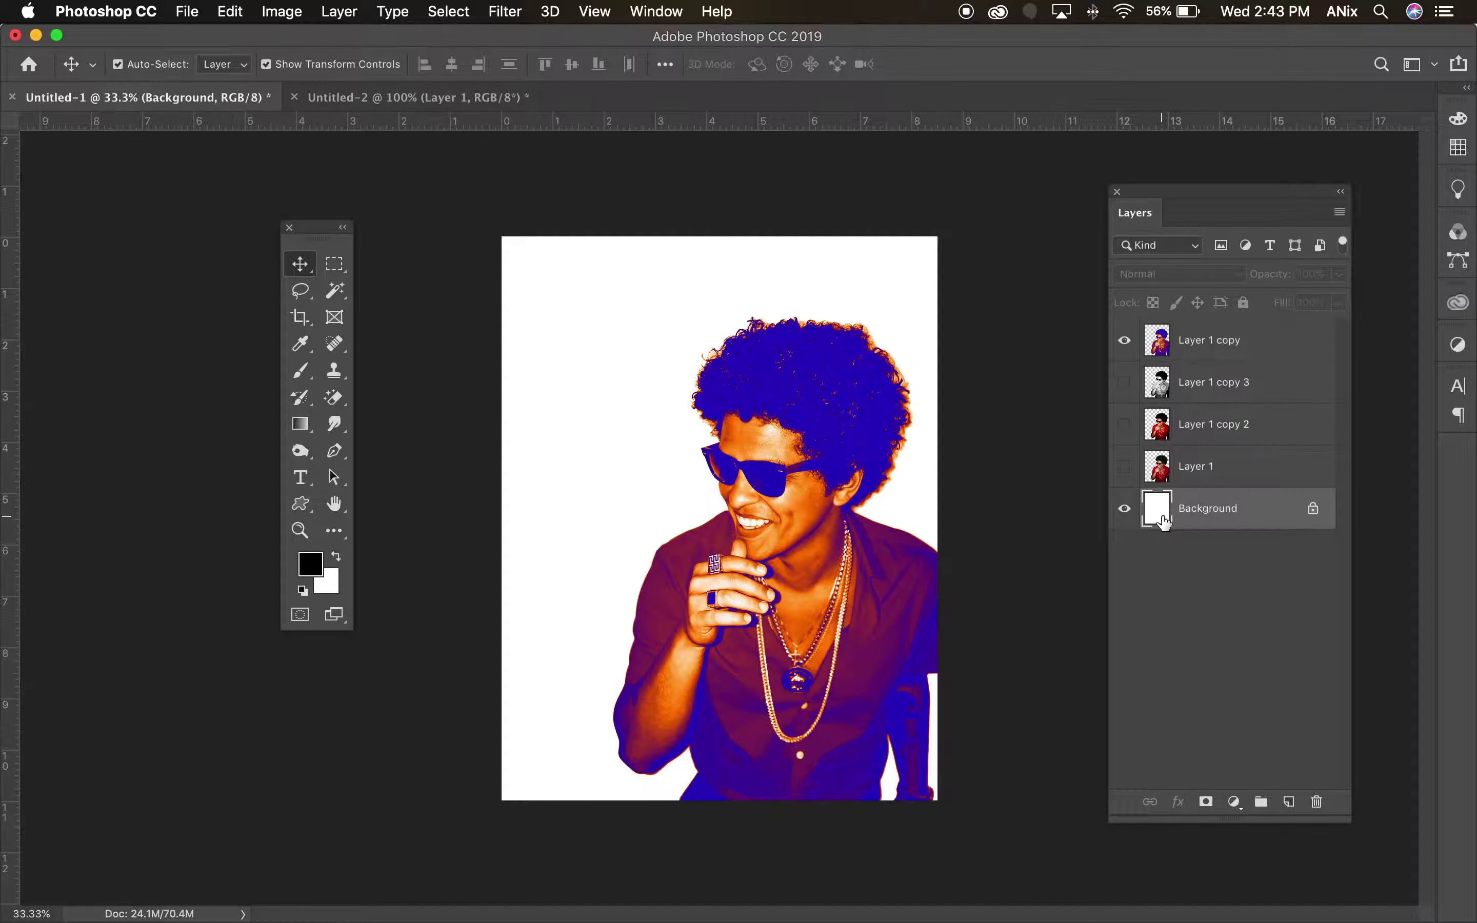
{"action": "left_click", "coordinate": [1288, 803]}
{"action": "double_click", "coordinate": [1205, 509]}
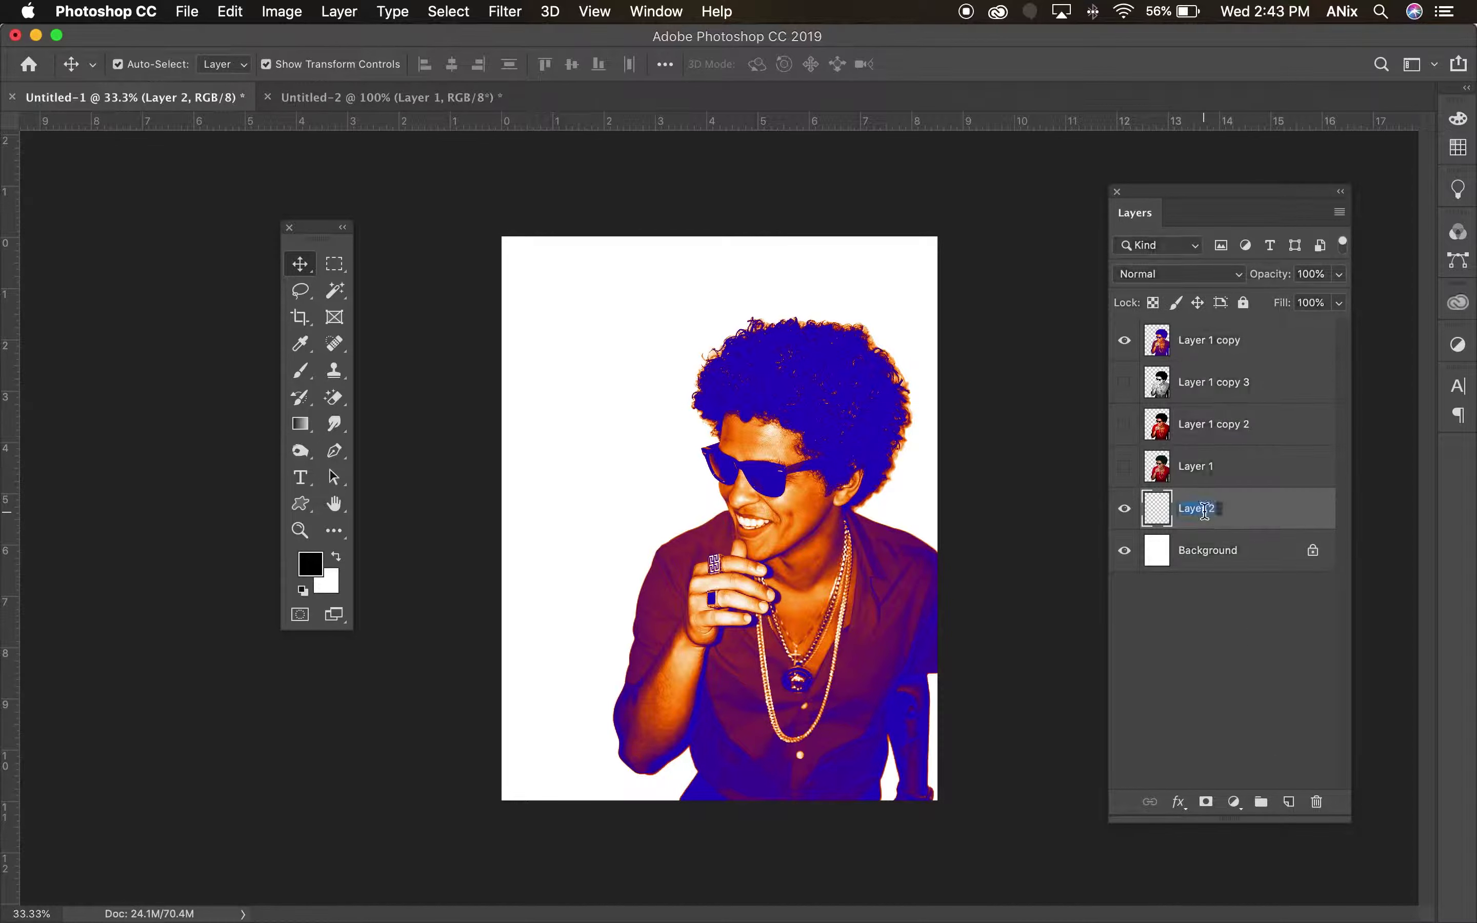
{"action": "type", "text": "gradient"}
{"action": "key", "text": "Return"}
Step: With the Gradient tool, set the gradient stops to hair blue and shirt dark magenta
{"action": "left_click", "coordinate": [305, 426]}
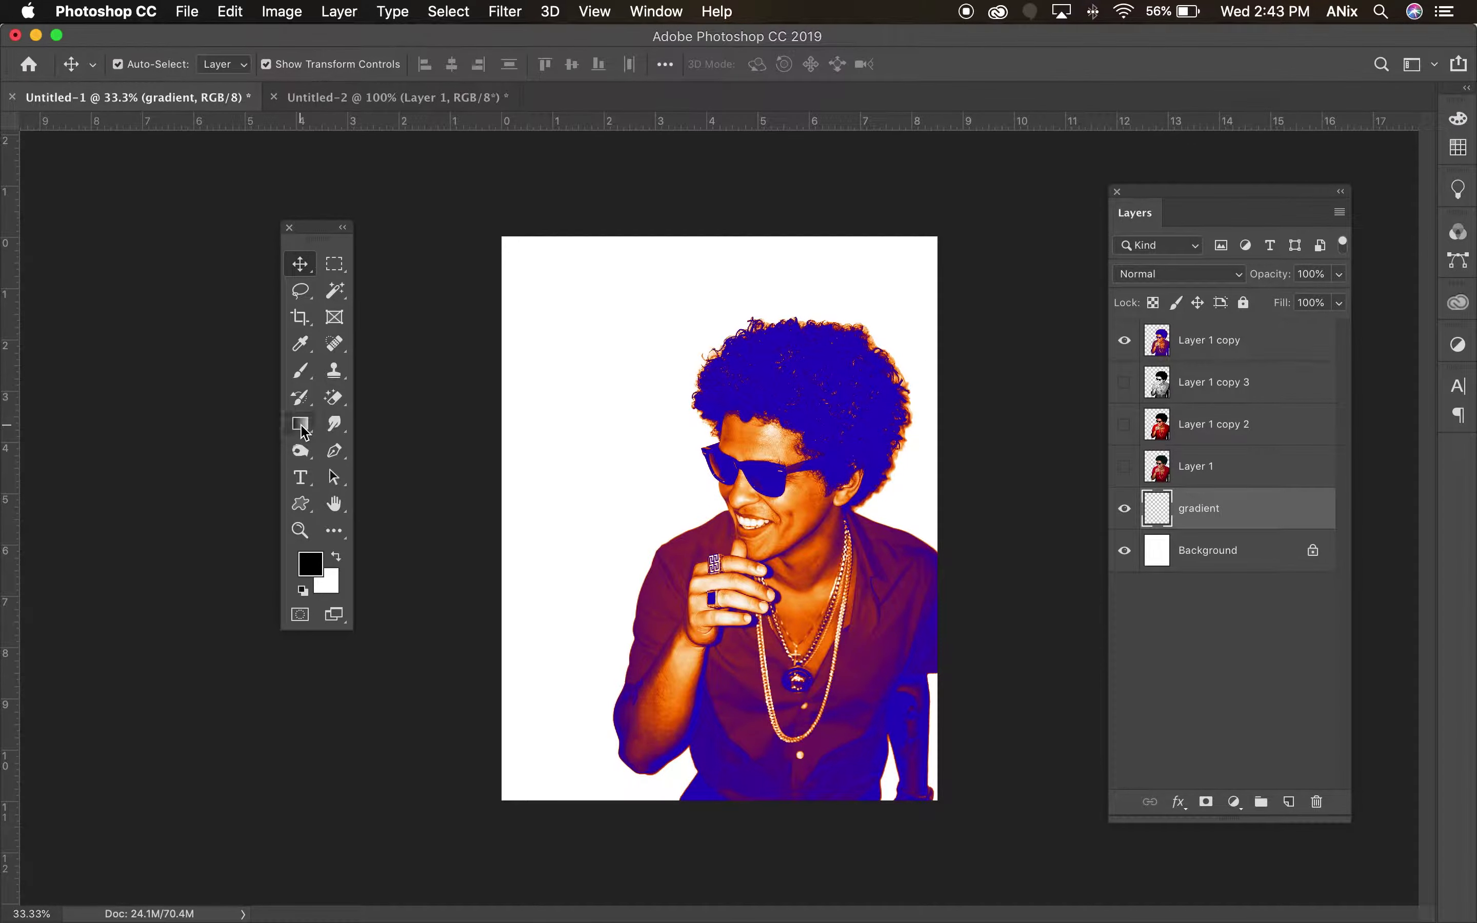
{"action": "left_click", "coordinate": [160, 65]}
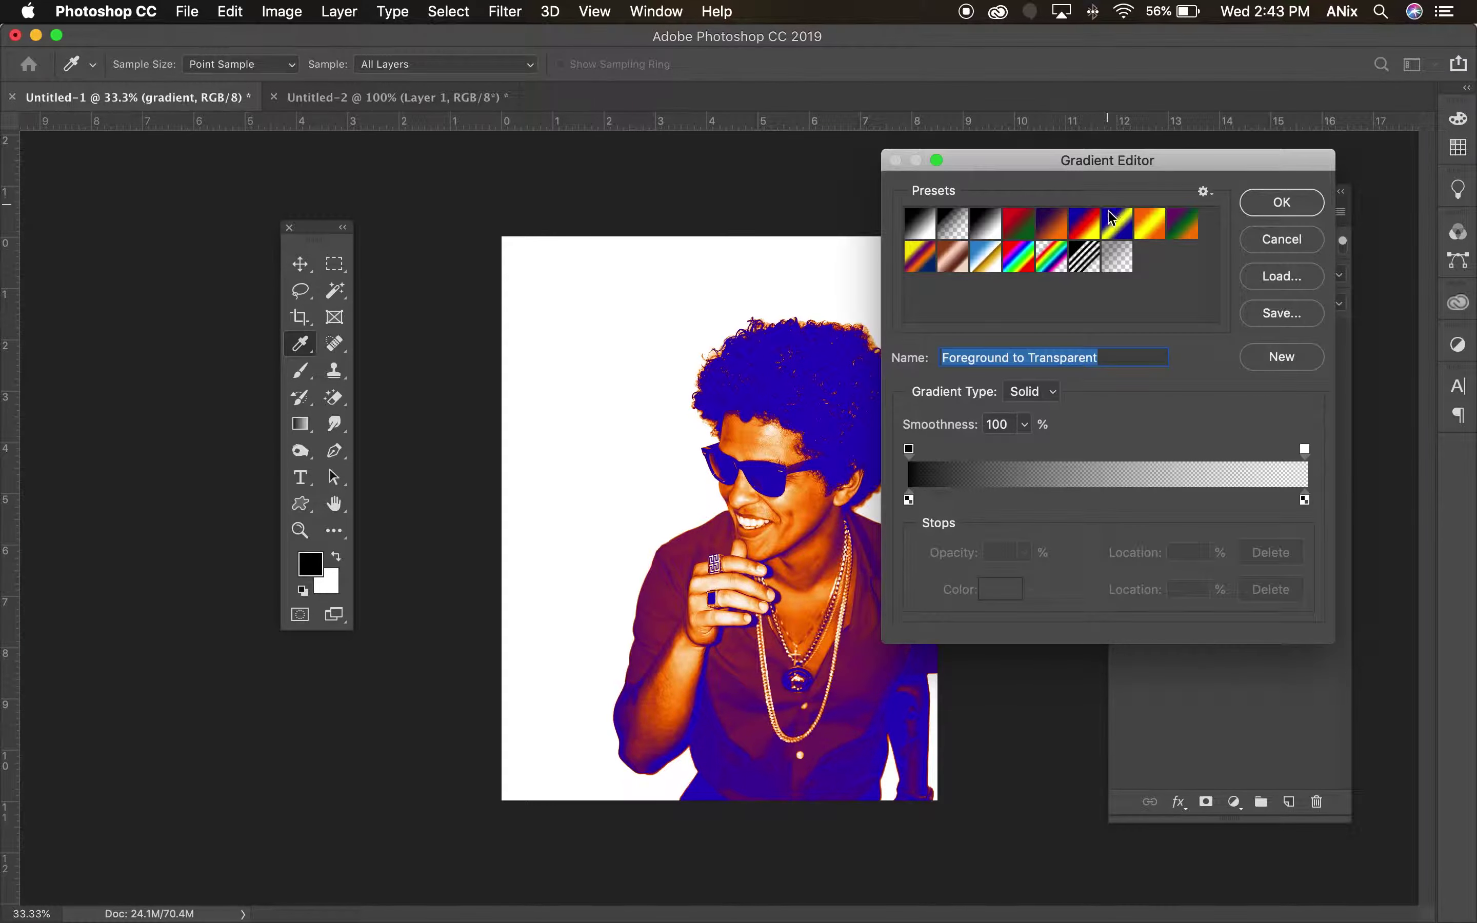
{"action": "double_click", "coordinate": [909, 501]}
{"action": "left_click", "coordinate": [796, 379]}
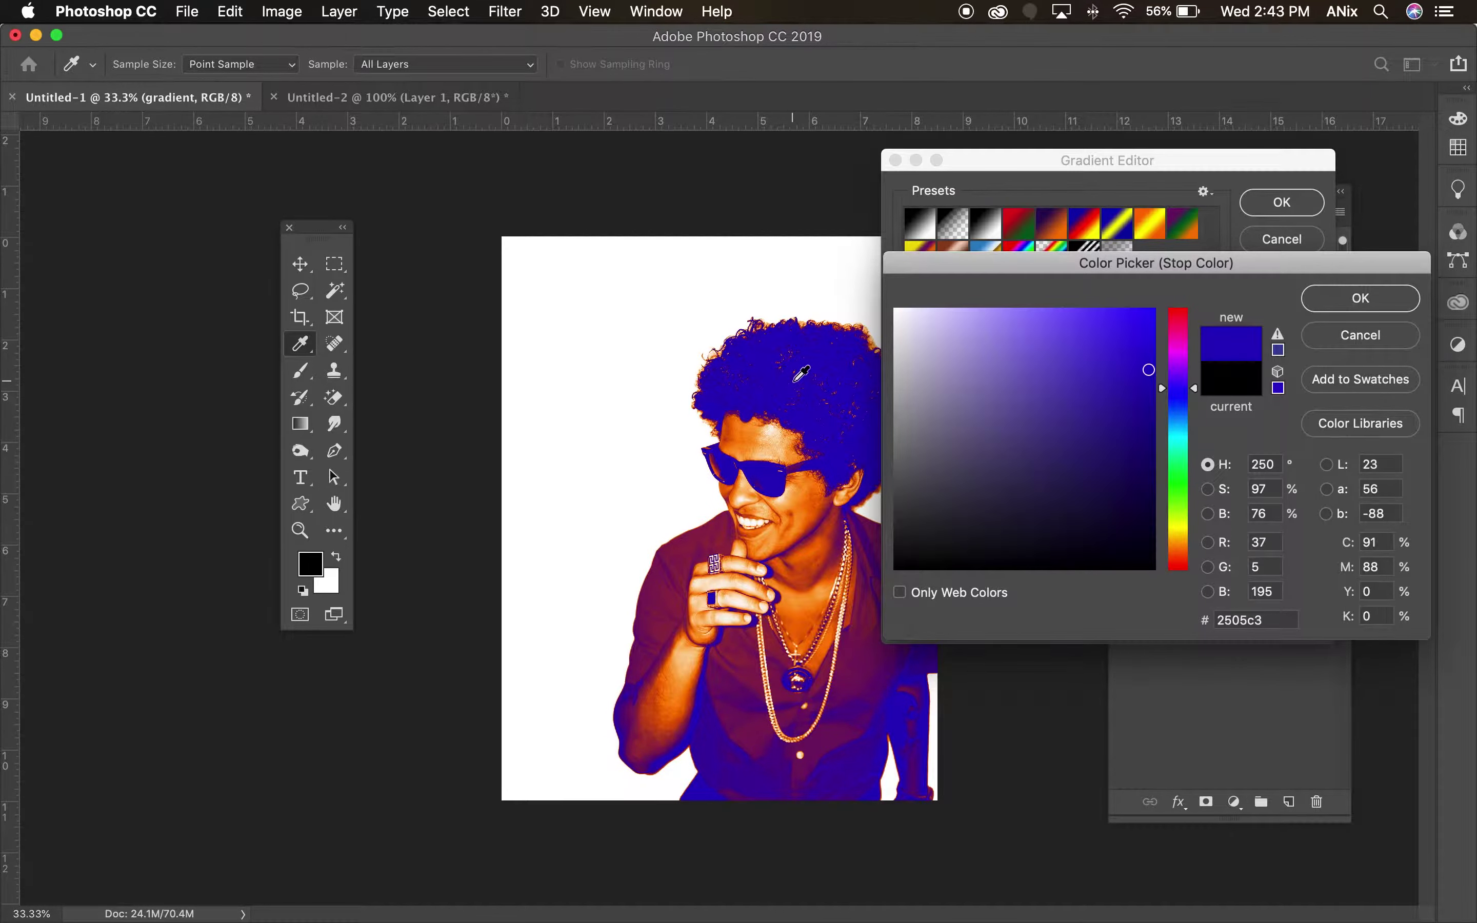
{"action": "left_click", "coordinate": [1363, 299]}
{"action": "double_click", "coordinate": [1302, 502]}
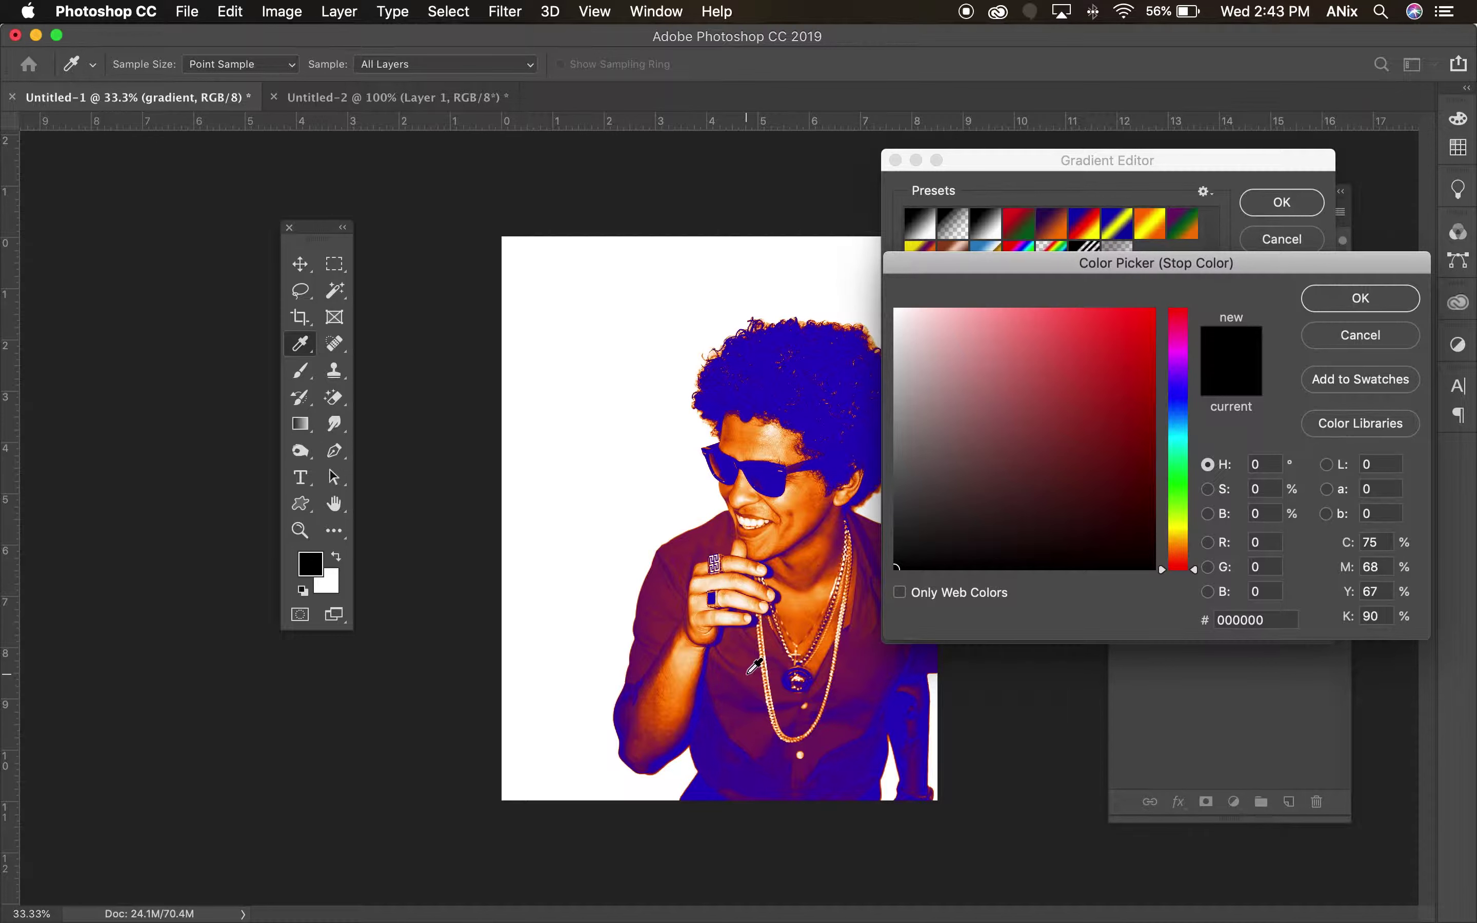
{"action": "left_click", "coordinate": [772, 664]}
{"action": "left_click", "coordinate": [1359, 301]}
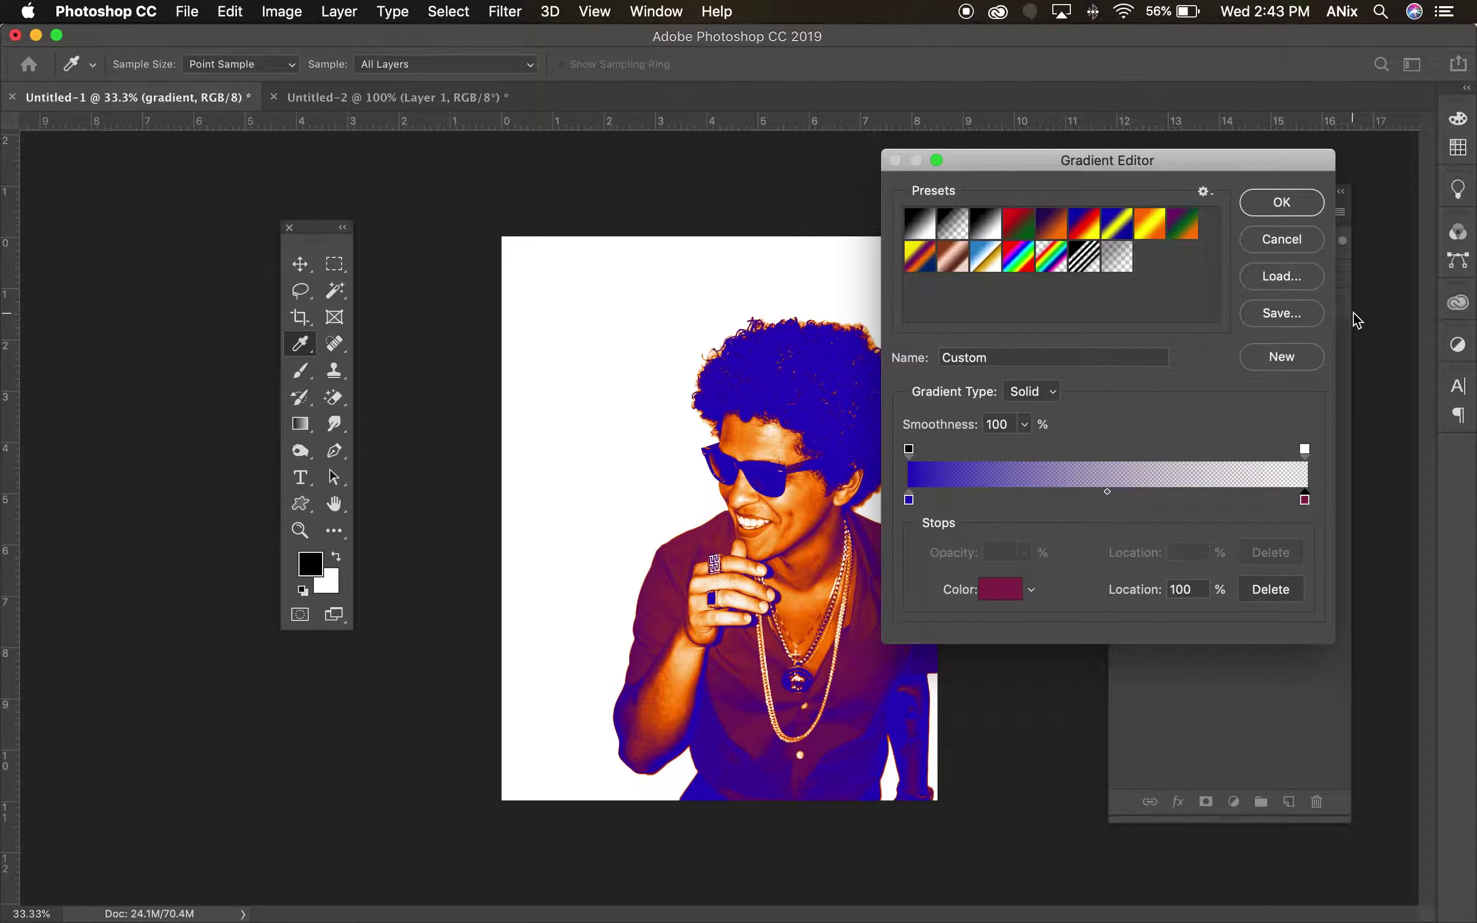
Step: Restart from the Red, Green preset and redo the stops as hair blue and shirt purple
{"action": "left_click", "coordinate": [980, 222]}
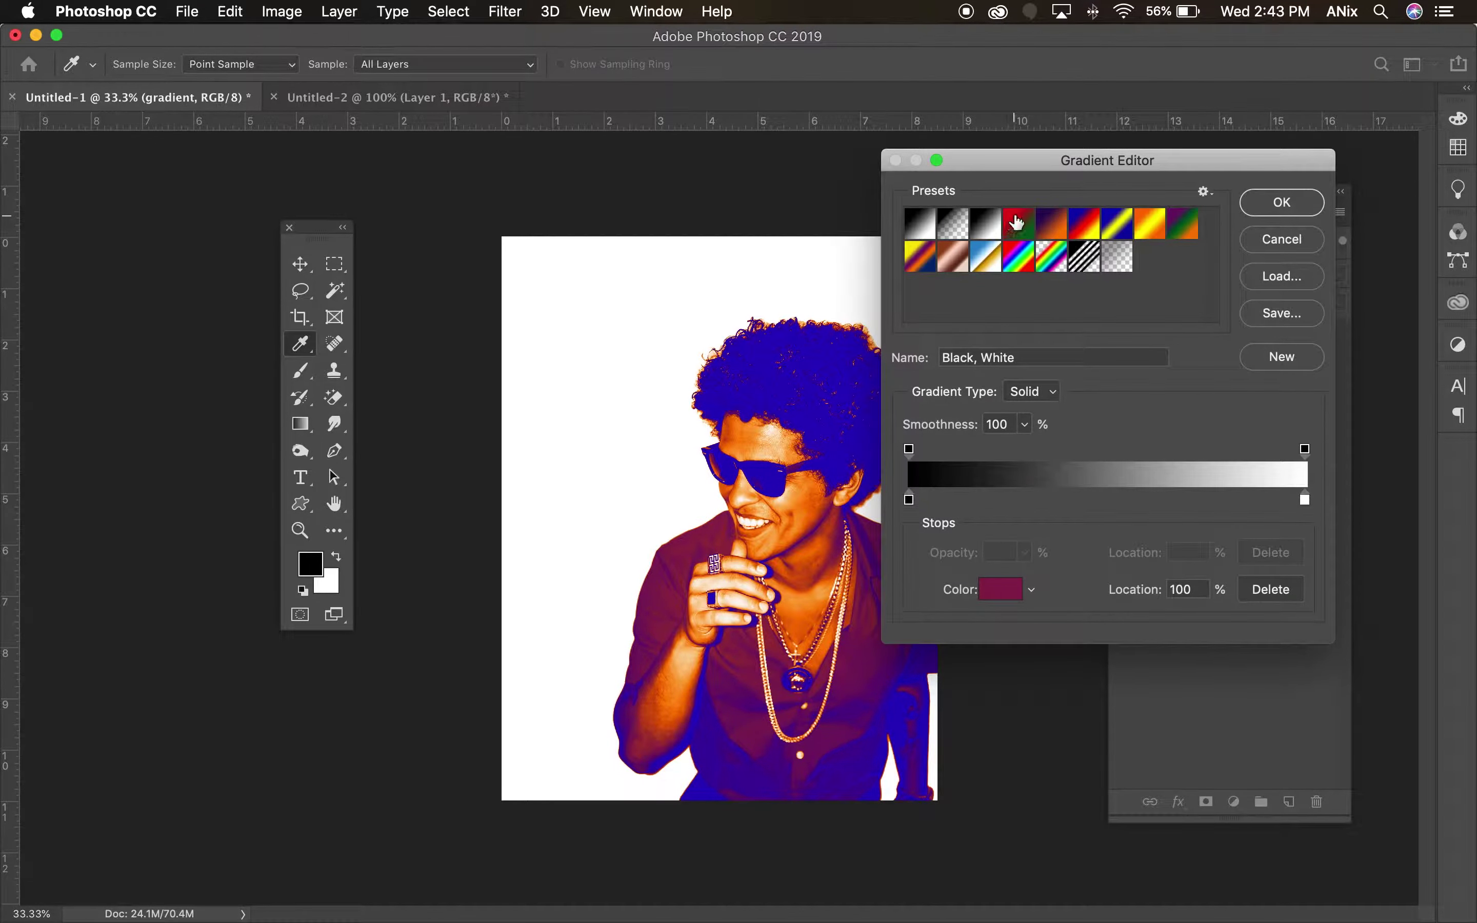
{"action": "left_click", "coordinate": [1016, 225]}
{"action": "left_click", "coordinate": [910, 500]}
{"action": "double_click", "coordinate": [910, 500]}
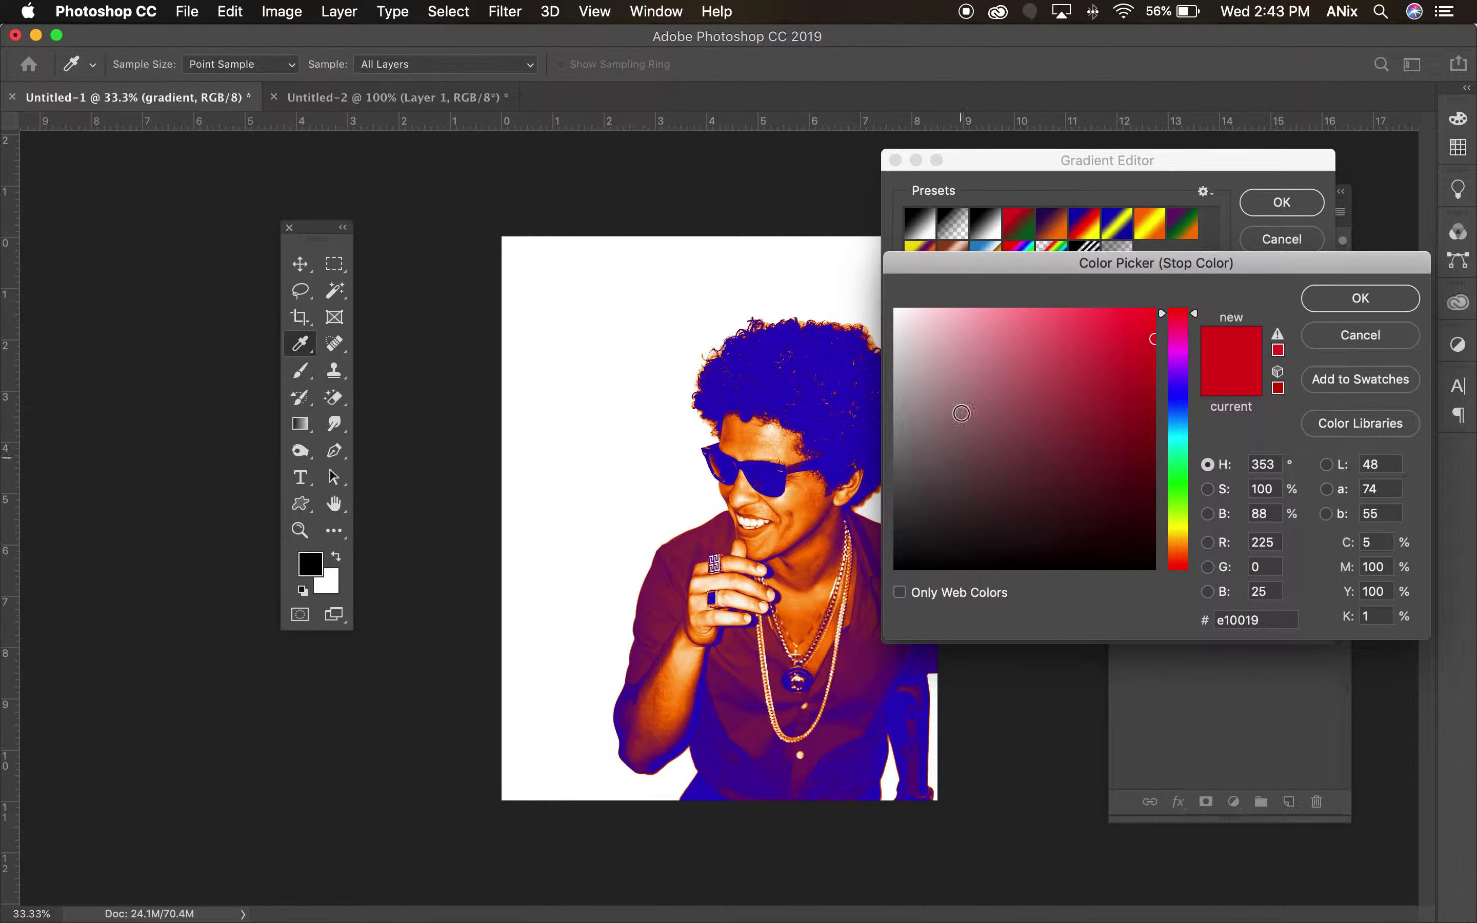
{"action": "left_click", "coordinate": [794, 397]}
{"action": "left_click", "coordinate": [1327, 303]}
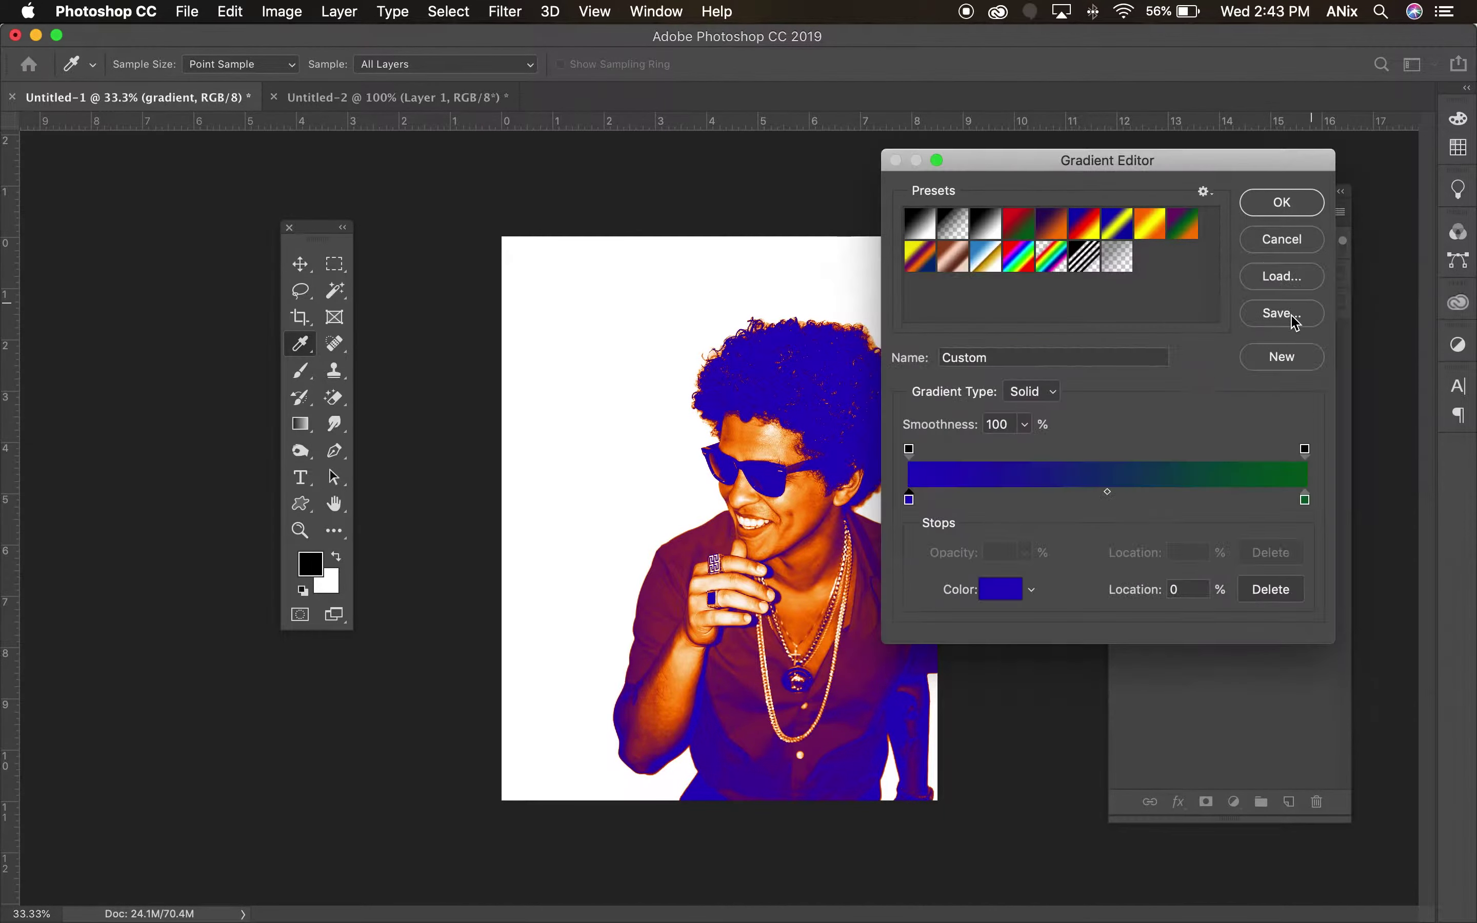
{"action": "left_click", "coordinate": [1306, 501]}
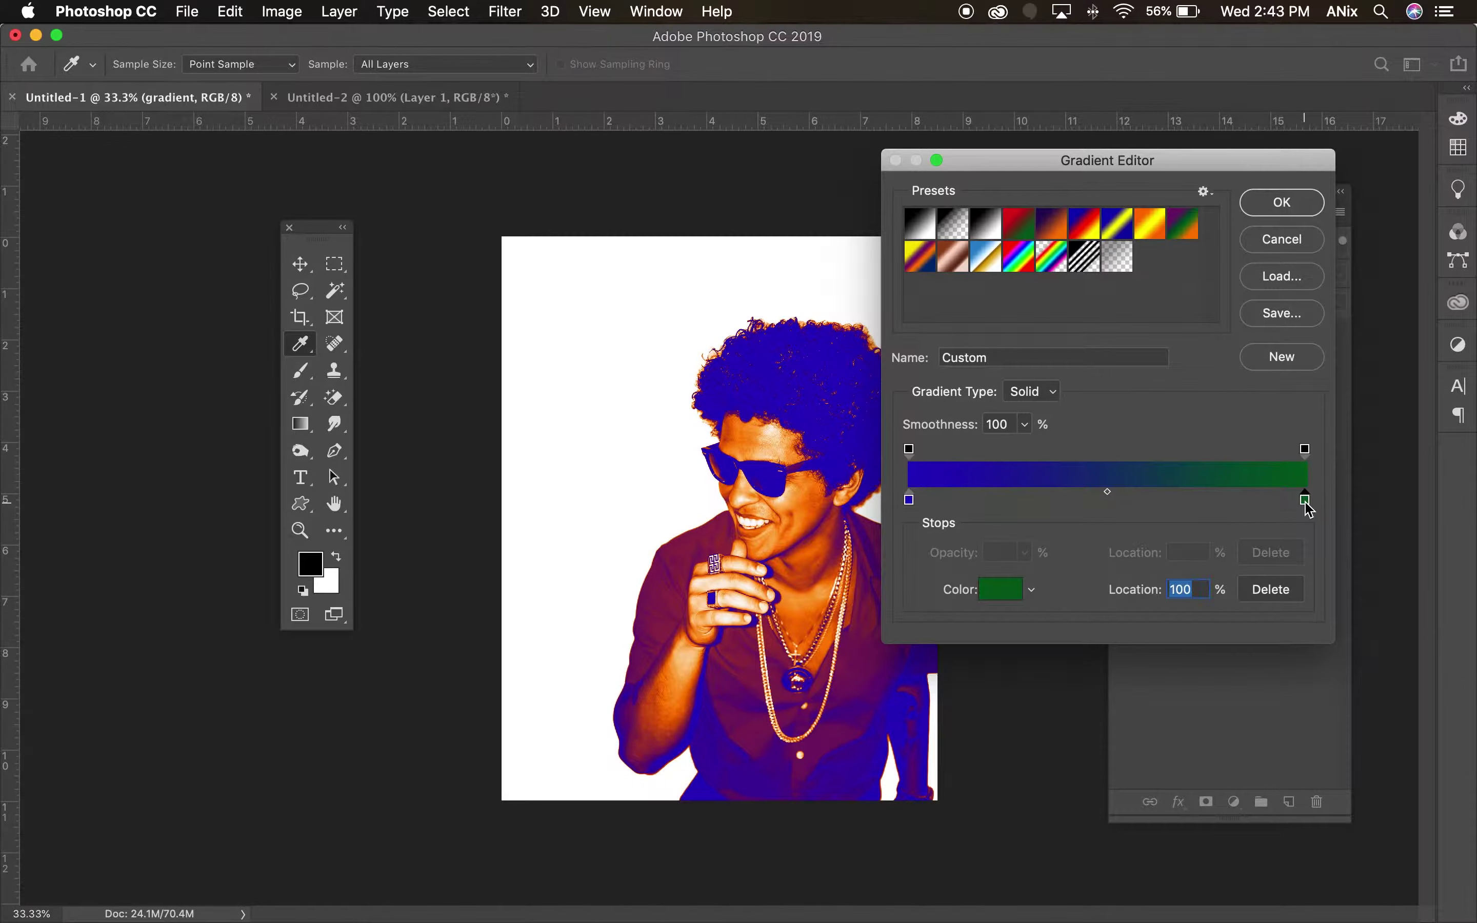
{"action": "double_click", "coordinate": [1306, 501]}
{"action": "left_click", "coordinate": [865, 650]}
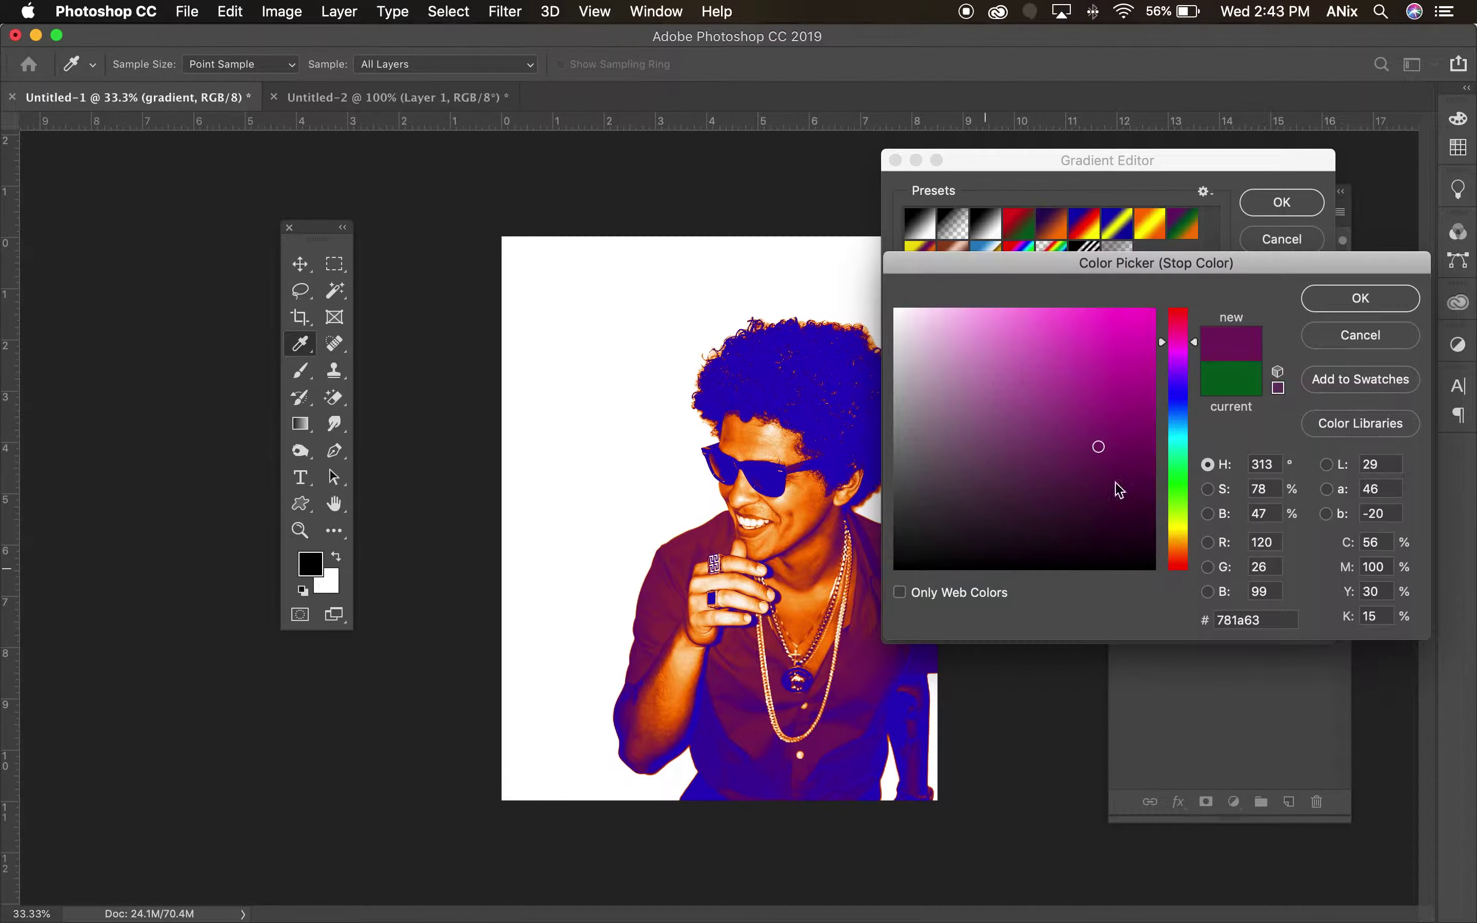
{"action": "left_click", "coordinate": [1401, 301]}
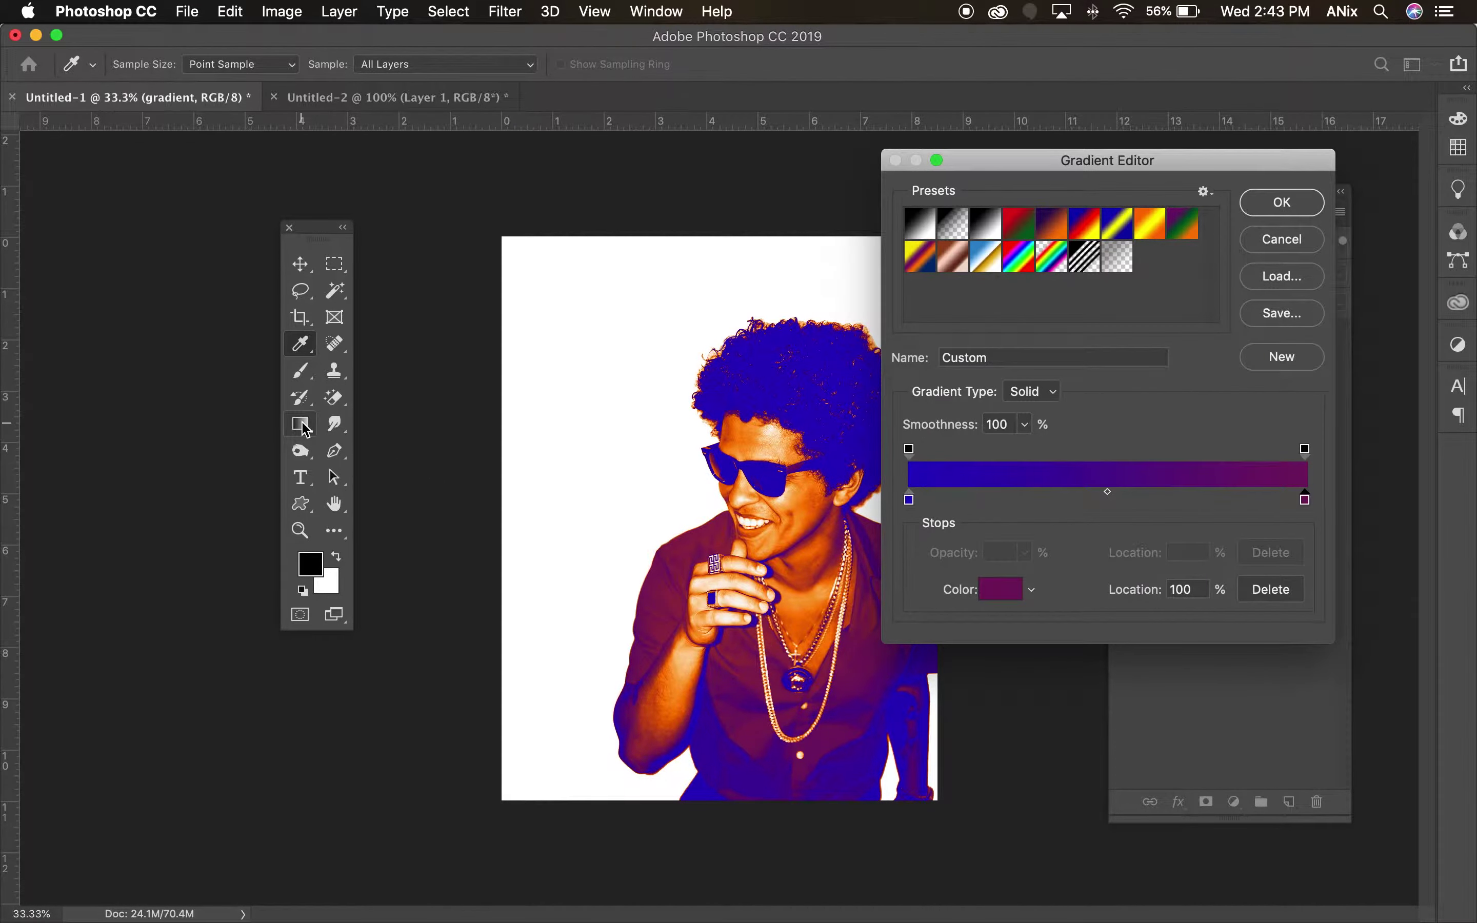
{"action": "left_click", "coordinate": [1269, 214]}
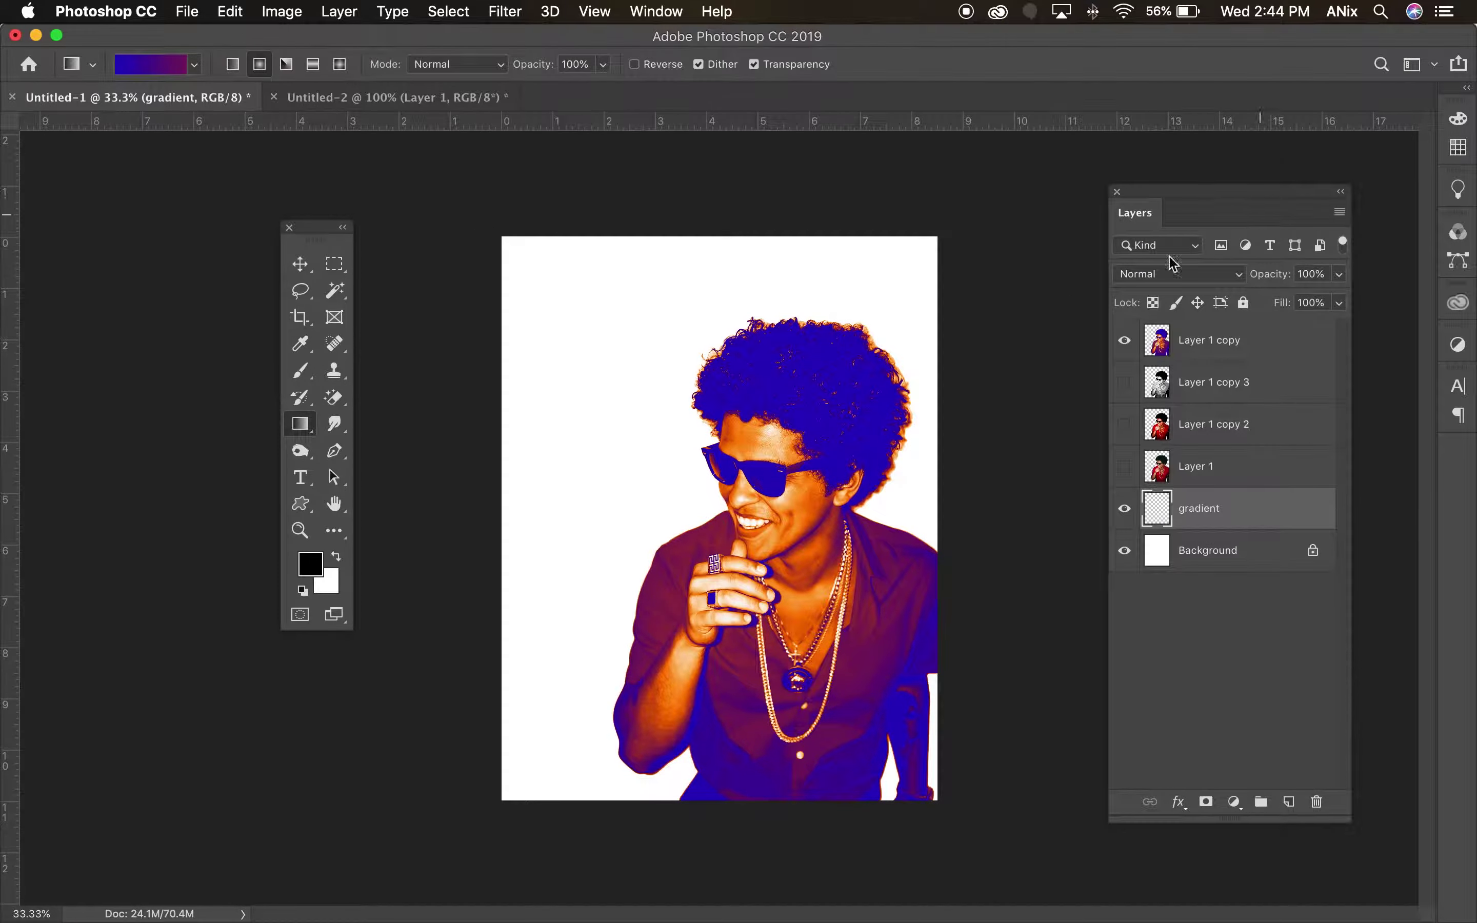
Step: Fill the gradient layer with a radial blue-to-purple gradient drawn outward from the chin
{"action": "left_click", "coordinate": [262, 64]}
{"action": "left_click_drag", "start_coordinate": [841, 620], "coordinate": [453, 202]}
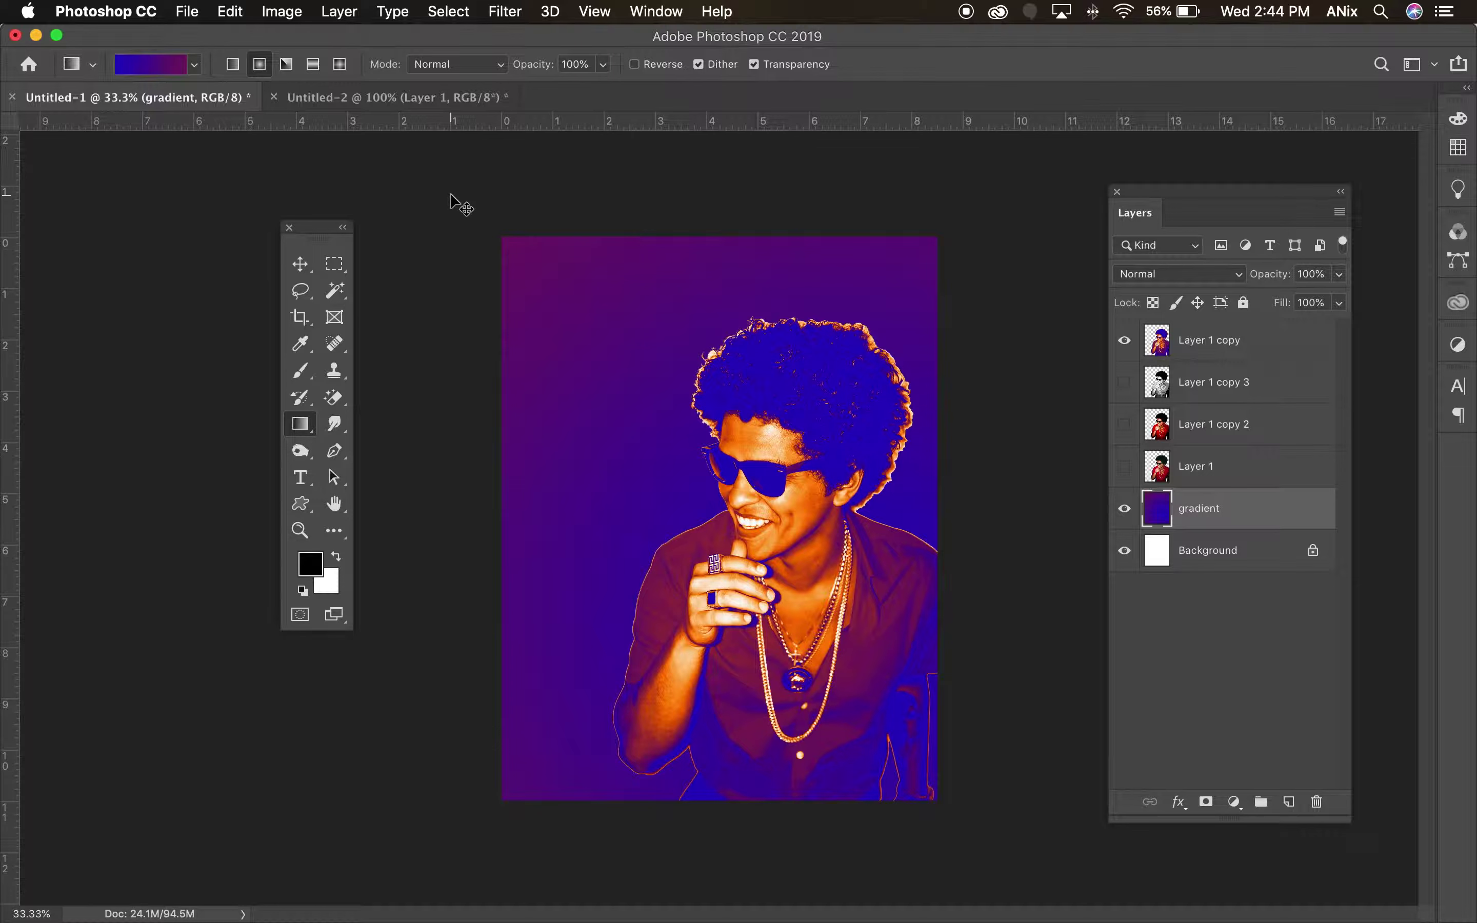
{"action": "key", "text": "super+z"}
{"action": "left_click_drag", "start_coordinate": [771, 563], "coordinate": [591, 344]}
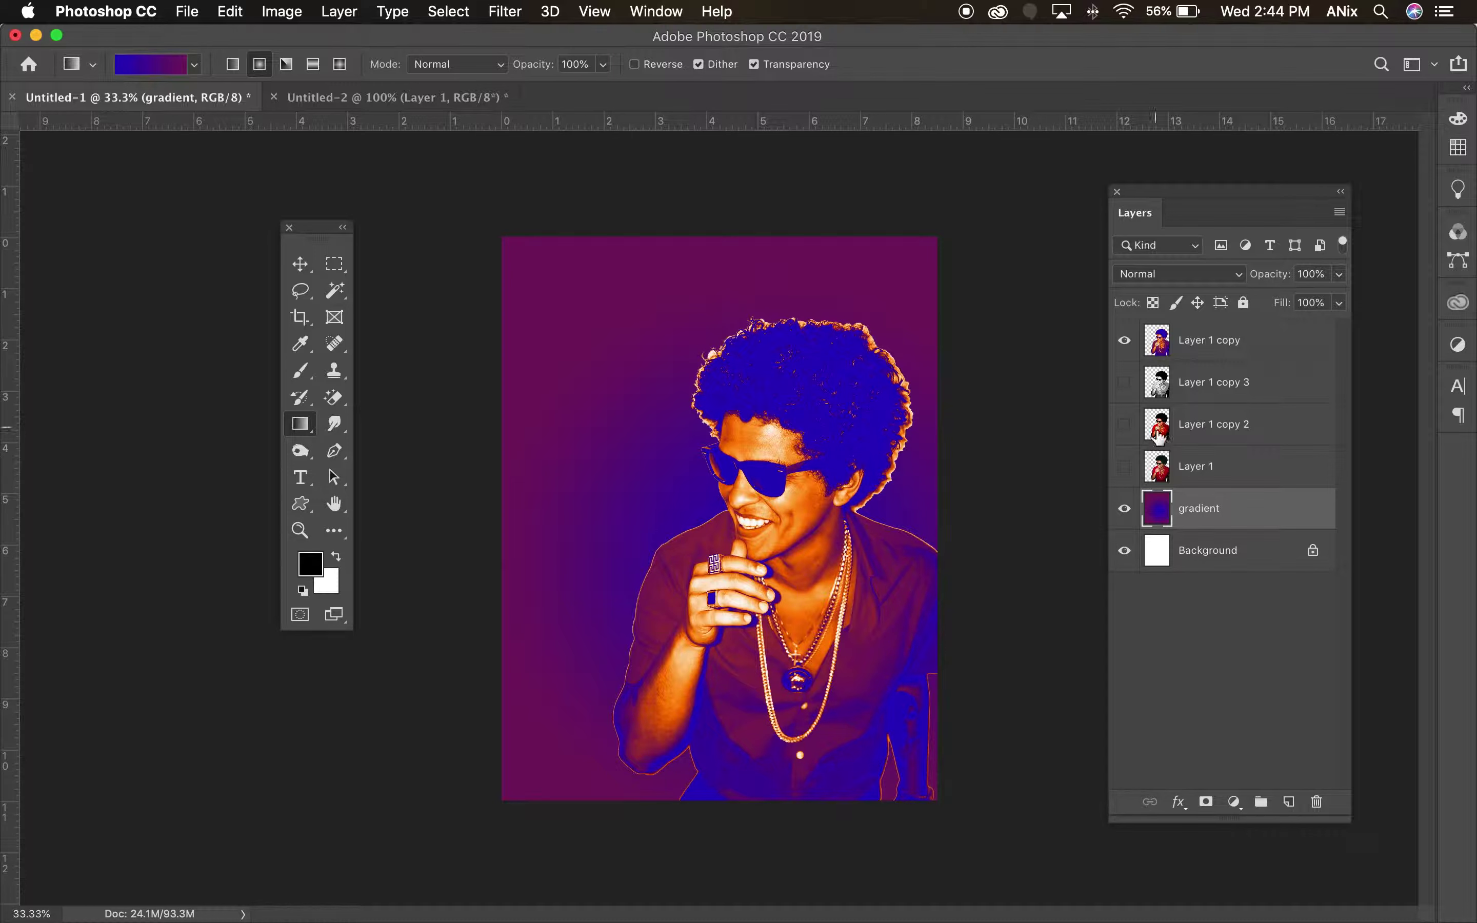
{"action": "left_click", "coordinate": [1303, 349]}
Step: Open Blending Options for Layer 1 copy and enable Outer Glow
{"action": "left_click", "coordinate": [1180, 802]}
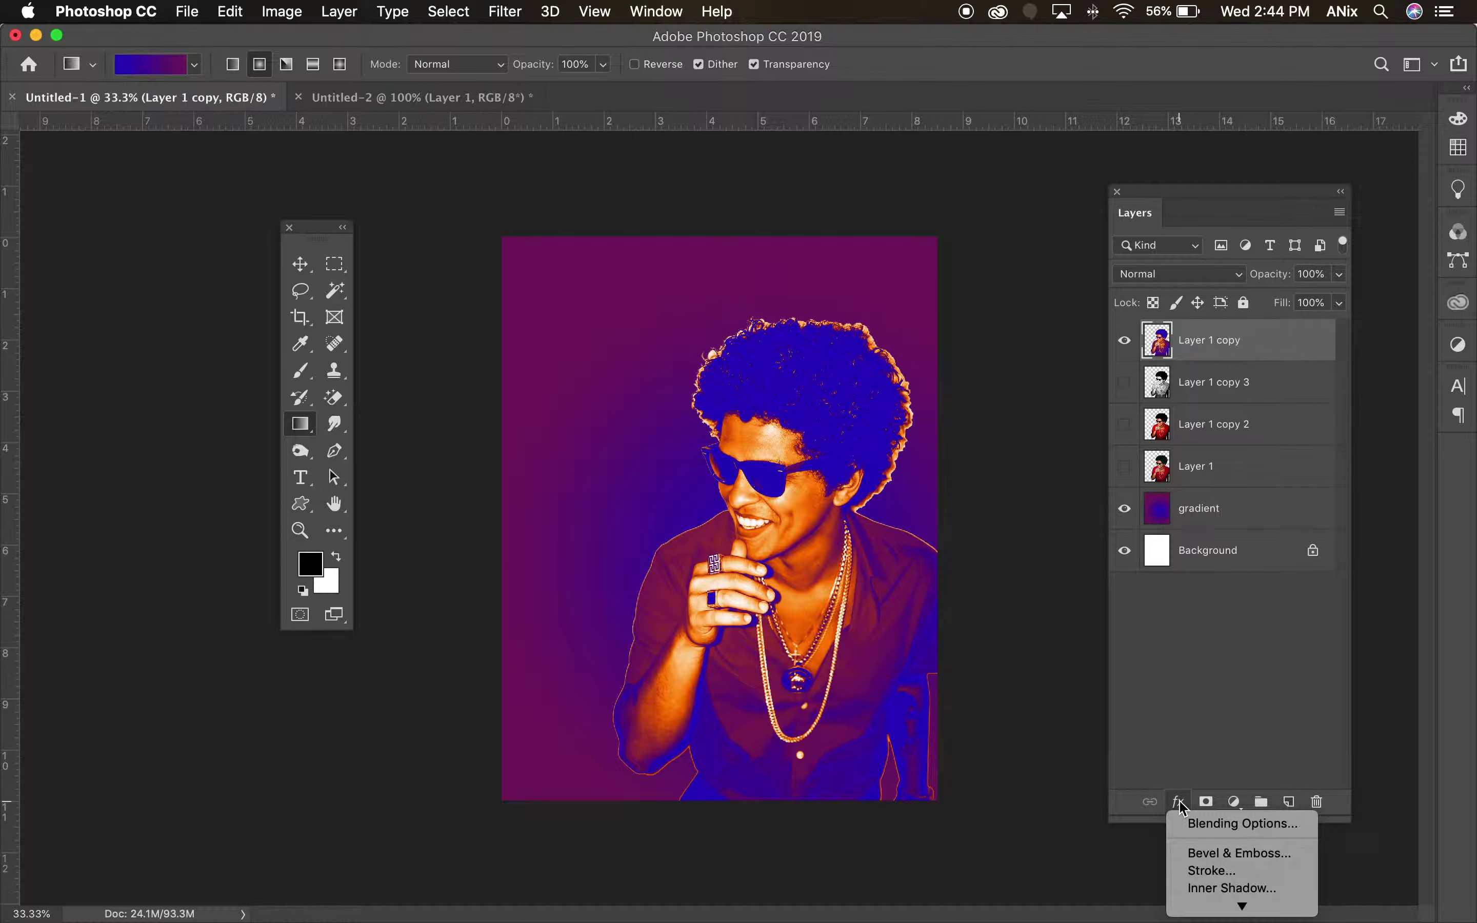
{"action": "left_click", "coordinate": [1204, 825]}
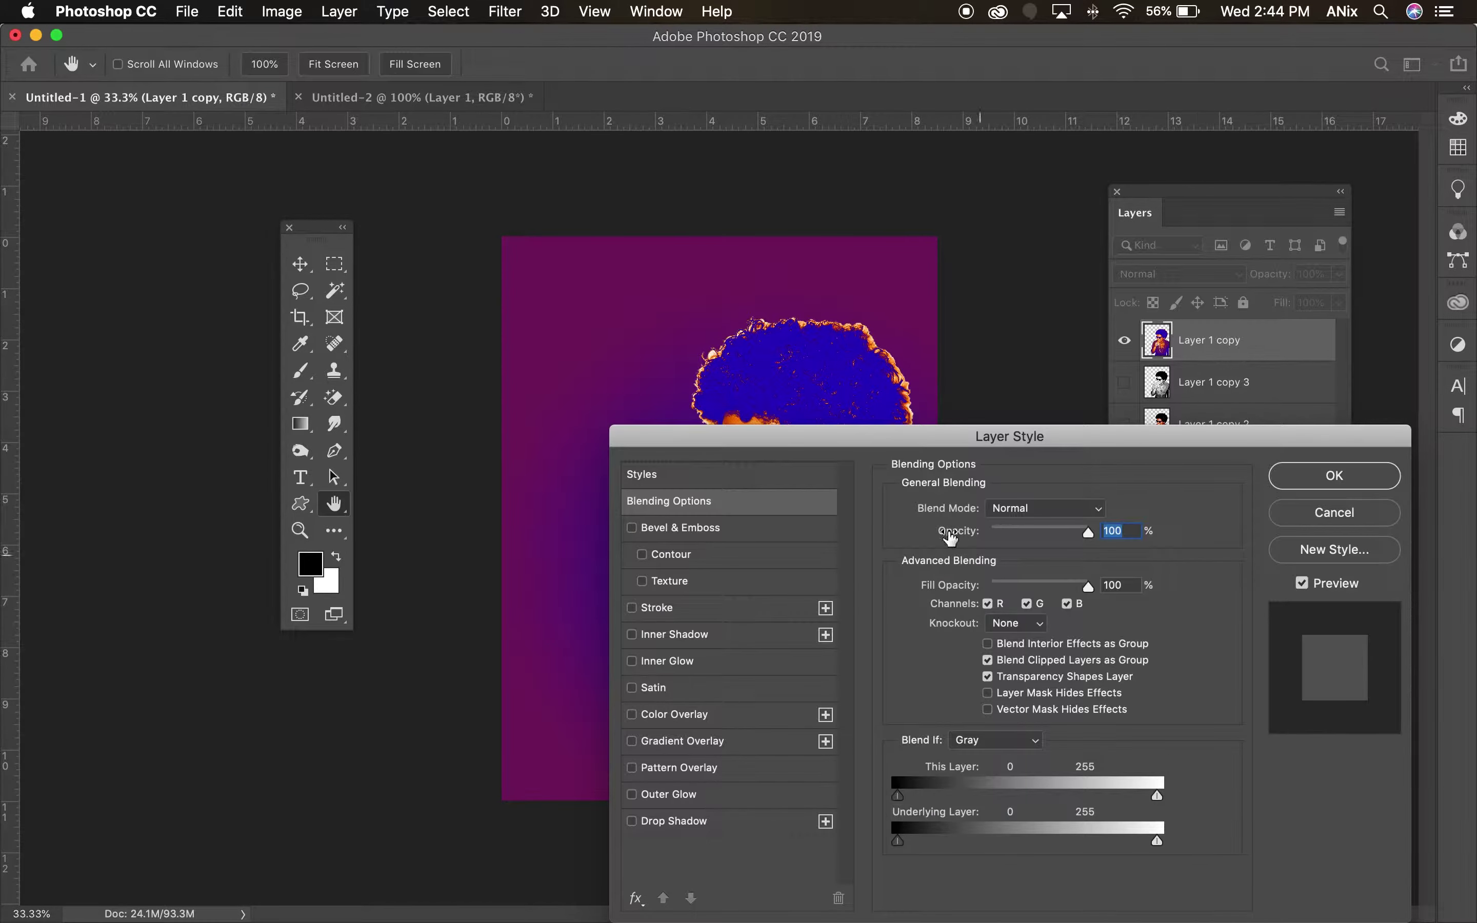
{"action": "left_click_drag", "start_coordinate": [772, 380], "coordinate": [1076, 93]}
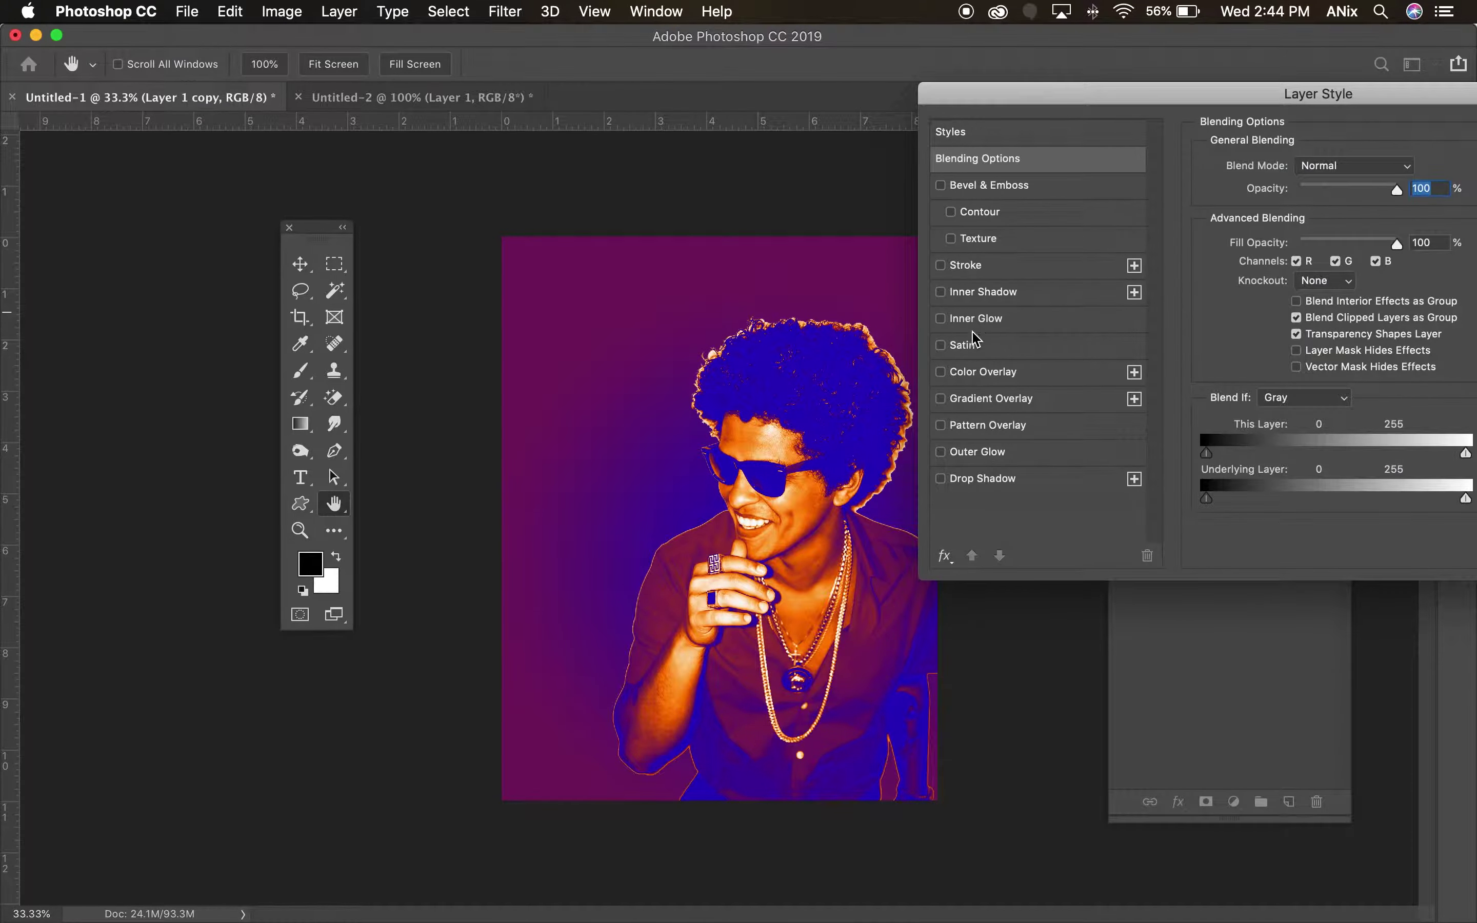
{"action": "left_click", "coordinate": [1002, 456]}
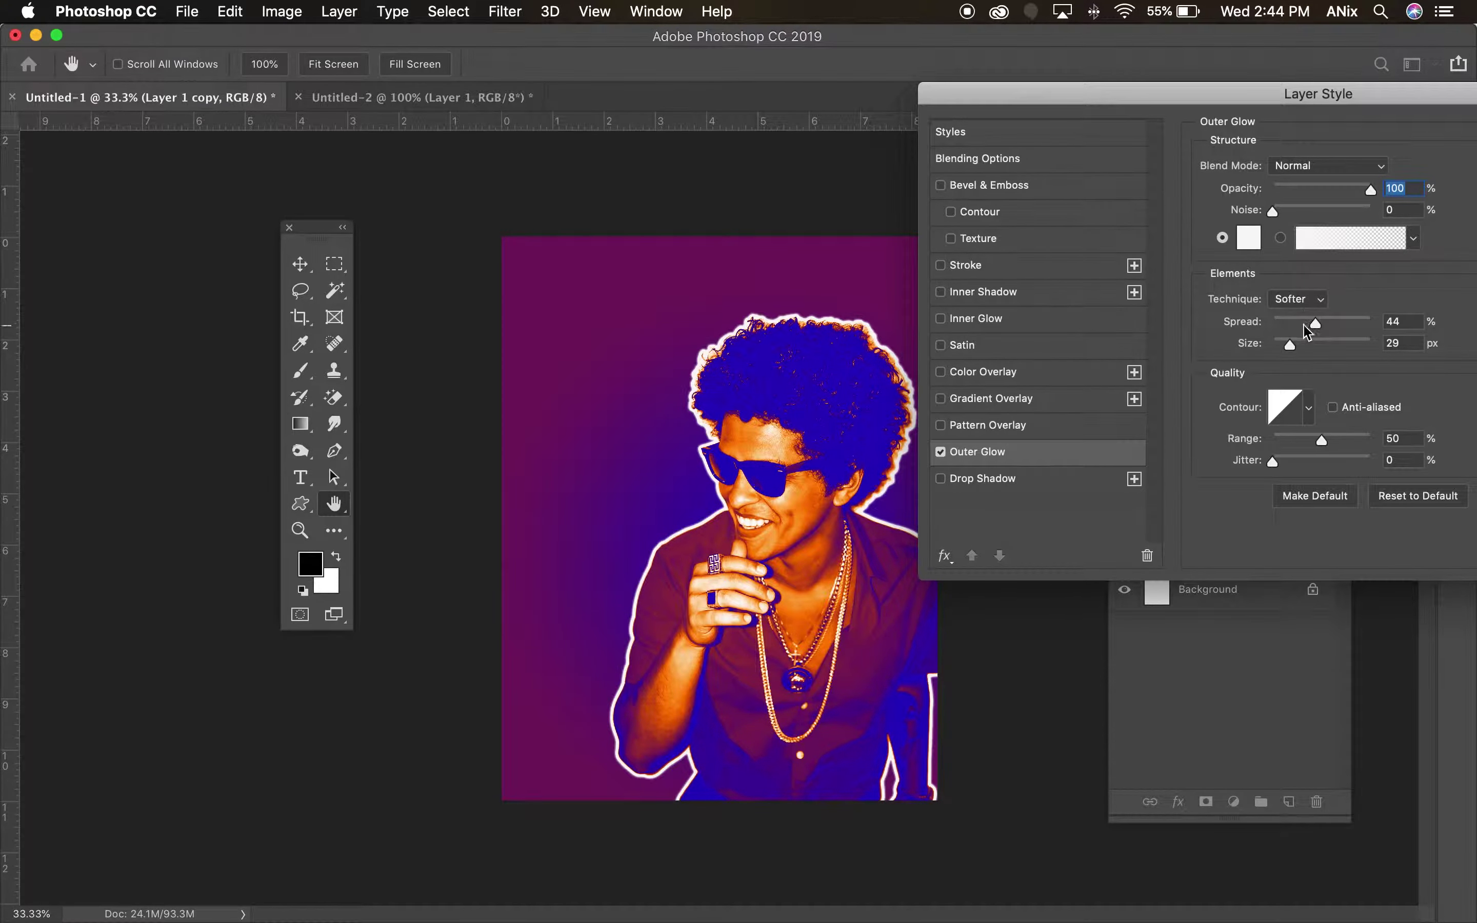
Step: Set the Outer Glow to Spread 43%, Size 65 px, Noise 52%, with Drop Shadow off
{"action": "mouse_move", "coordinate": [1317, 324]}
{"action": "left_mouse_down"}
{"action": "mouse_move", "coordinate": [1296, 345]}
{"action": "mouse_move", "coordinate": [1307, 352]}
{"action": "left_mouse_up"}
{"action": "mouse_move", "coordinate": [1371, 190]}
{"action": "left_mouse_down"}
{"action": "mouse_move", "coordinate": [1320, 194]}
{"action": "mouse_move", "coordinate": [1377, 201]}
{"action": "left_mouse_up"}
{"action": "left_click_drag", "start_coordinate": [1274, 212], "coordinate": [1328, 215]}
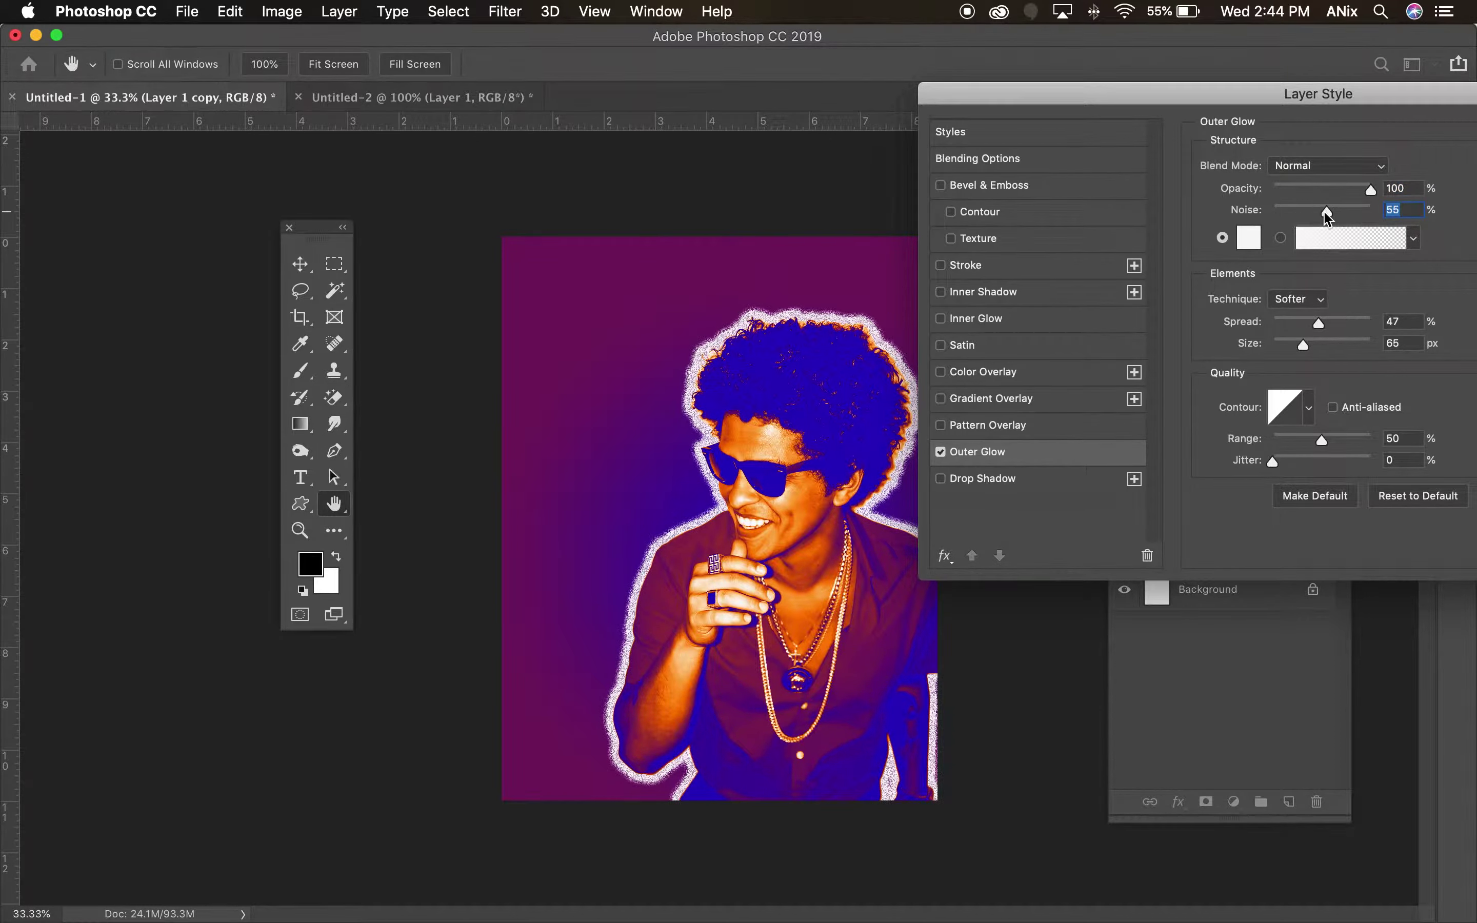
{"action": "left_click_drag", "start_coordinate": [1323, 328], "coordinate": [1319, 331]}
{"action": "left_click", "coordinate": [1026, 487]}
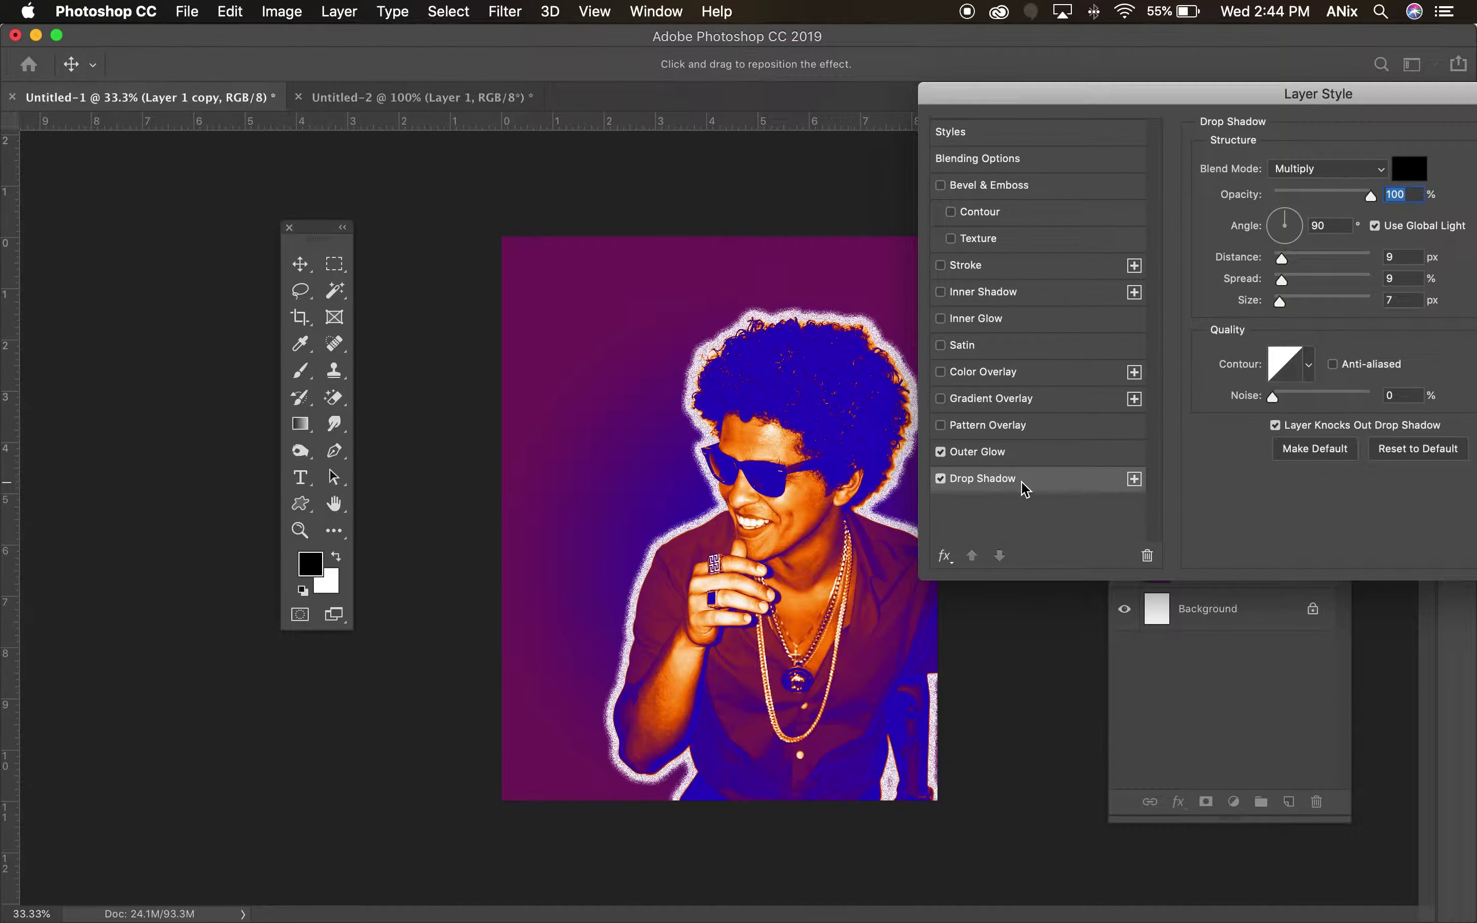
{"action": "left_click_drag", "start_coordinate": [1275, 99], "coordinate": [1060, 87]}
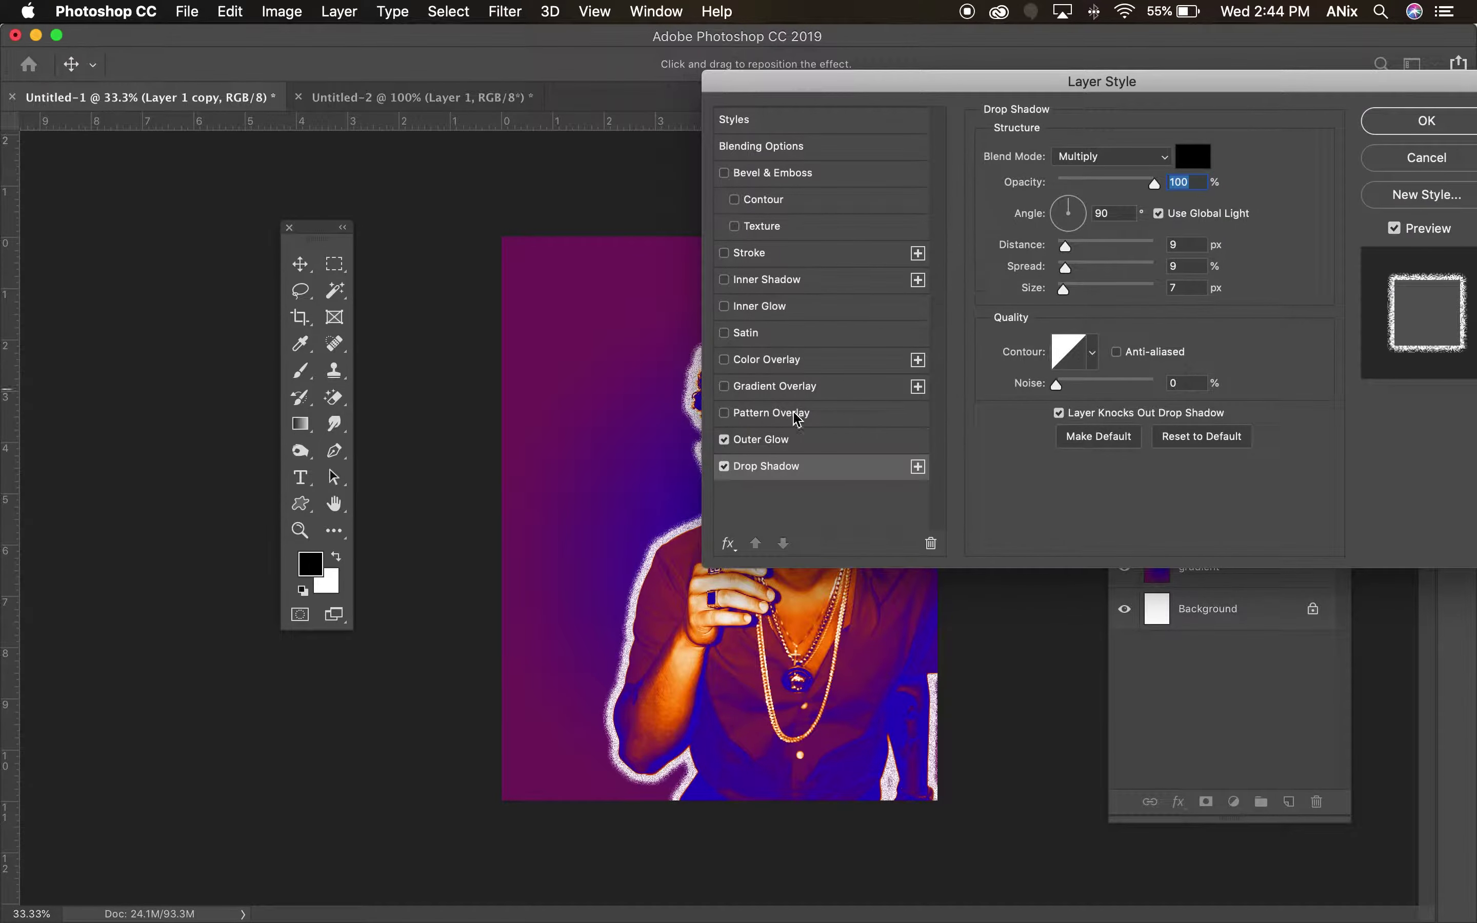
{"action": "left_click", "coordinate": [724, 467]}
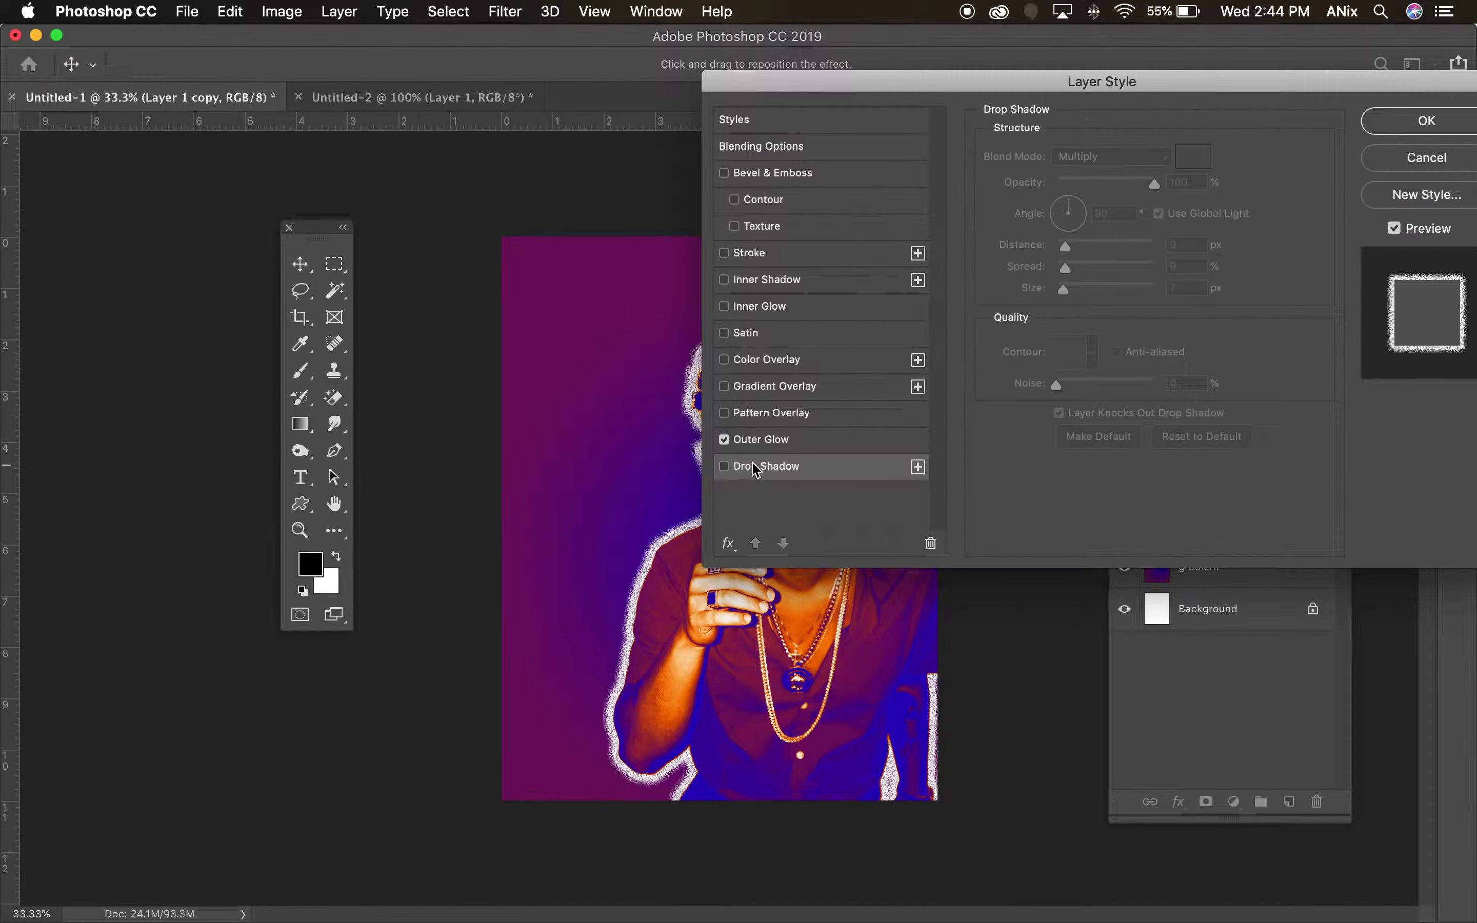
{"action": "left_click", "coordinate": [1423, 120]}
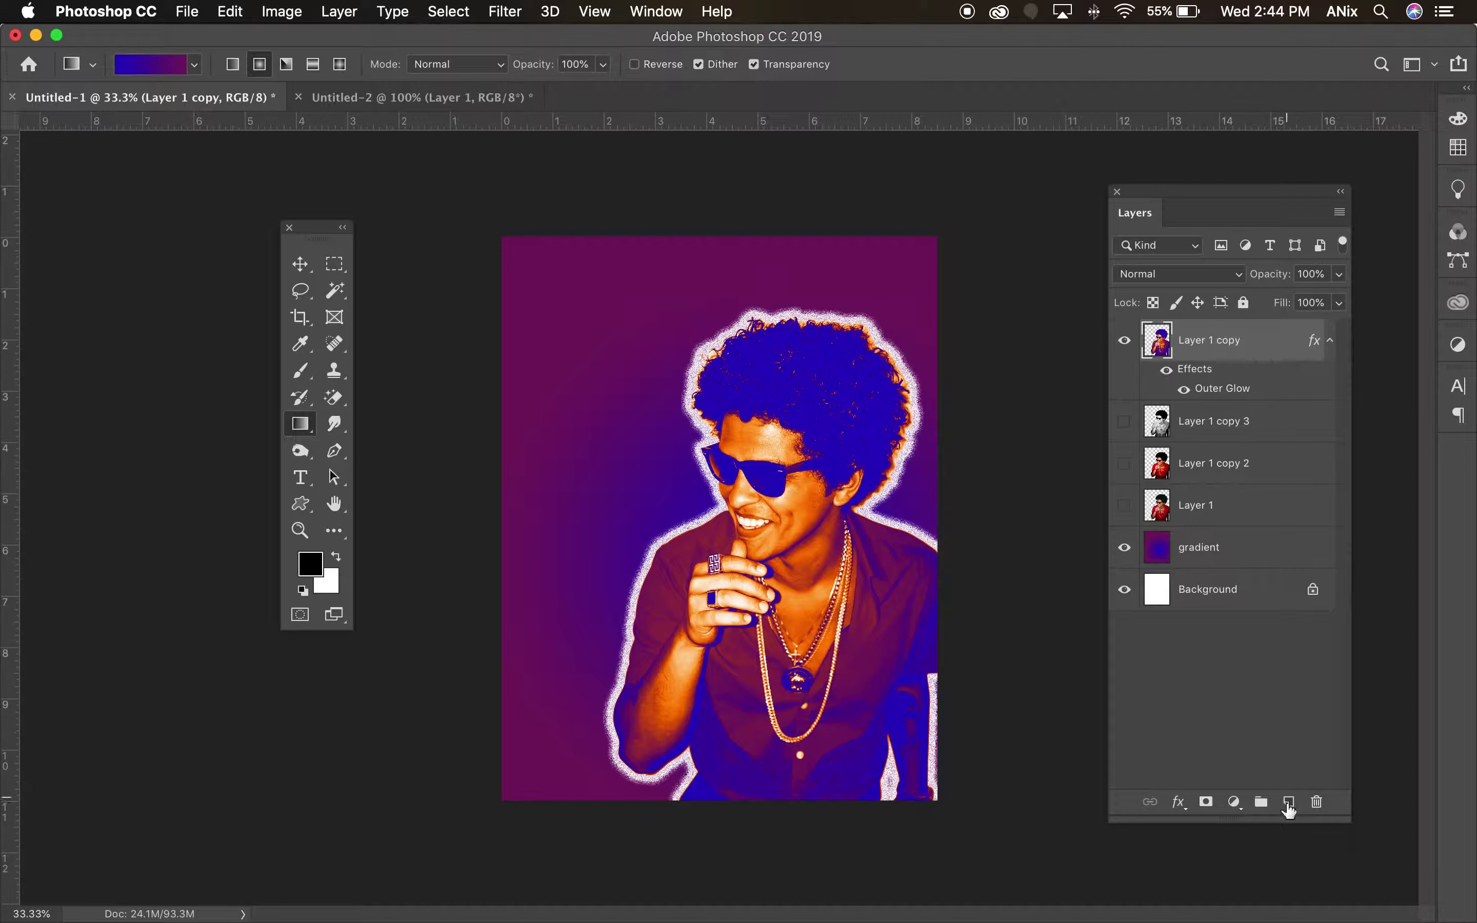
Step: Add a new layer below Layer 1 copy and name it 'brush'
{"action": "left_click", "coordinate": [1289, 801]}
{"action": "left_click_drag", "start_coordinate": [1233, 343], "coordinate": [1238, 436]}
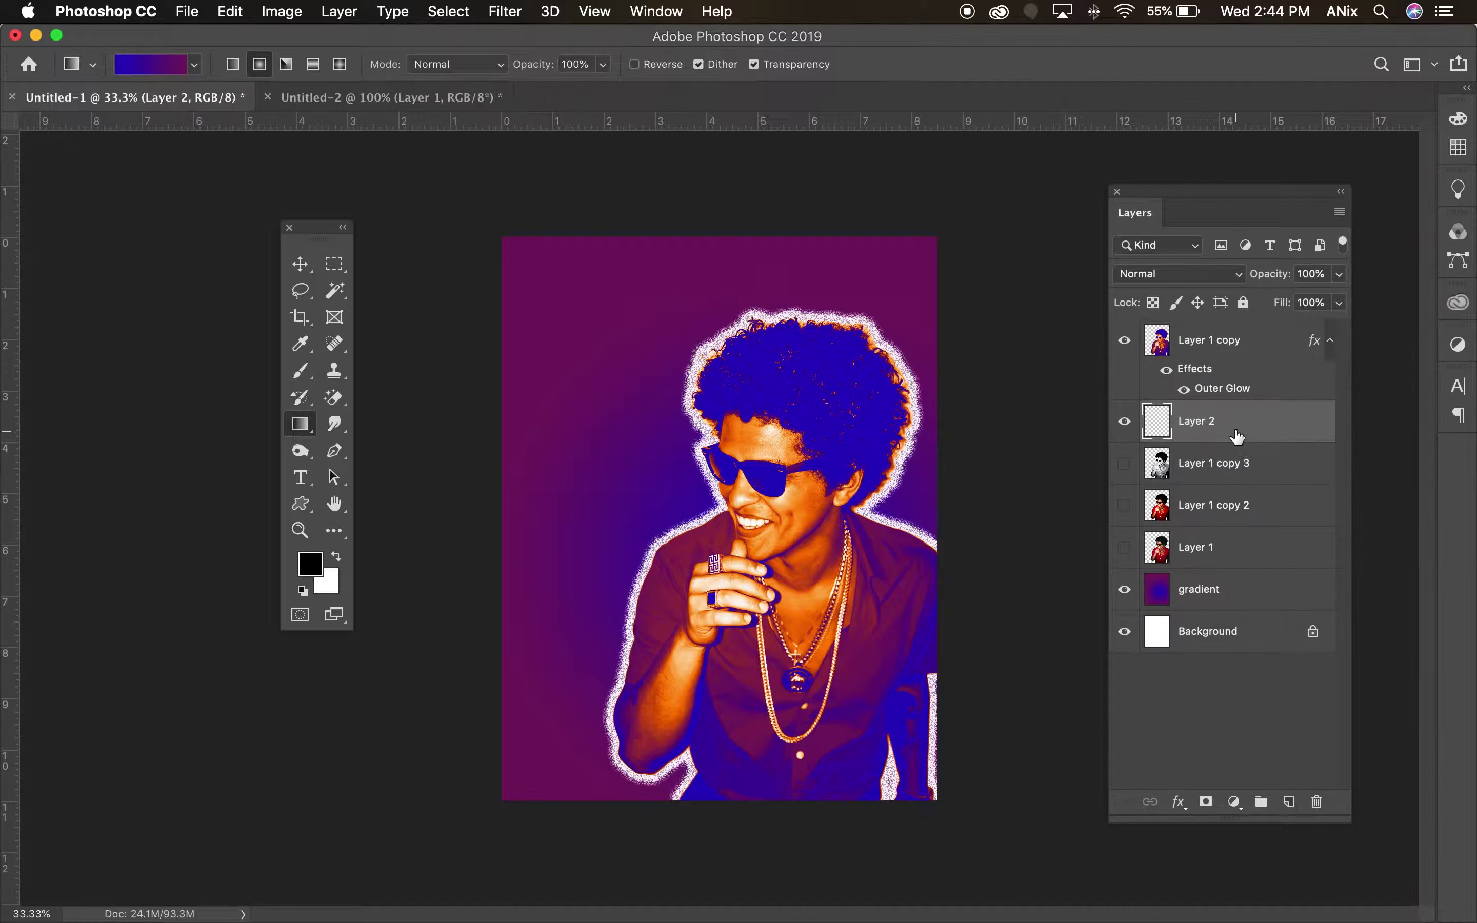
{"action": "double_click", "coordinate": [1212, 422]}
{"action": "type", "text": "b"}
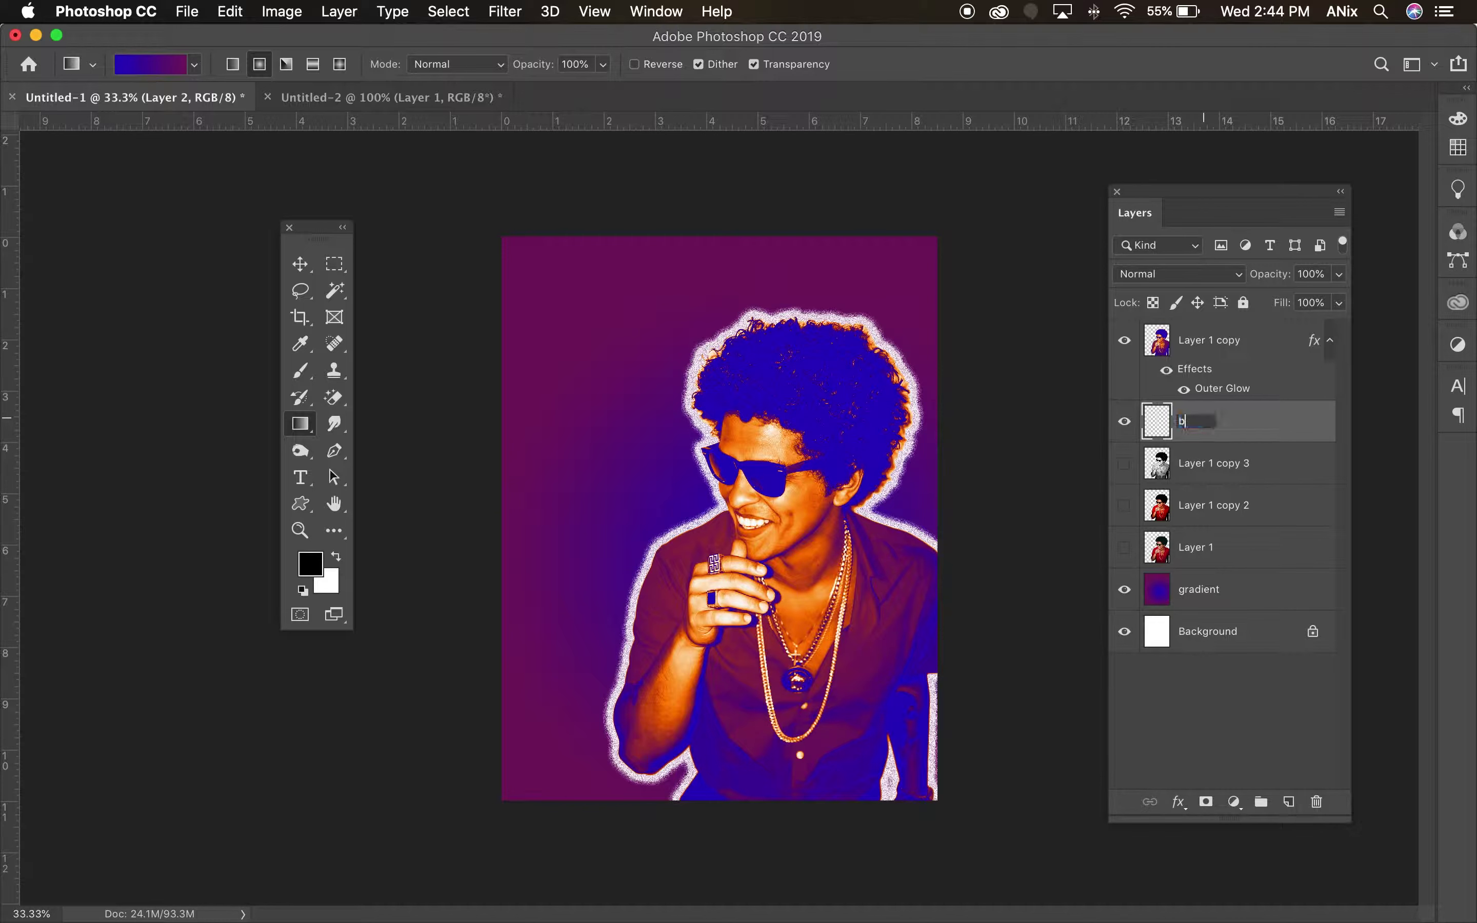
{"action": "type", "text": "rush"}
{"action": "key", "text": "Return"}
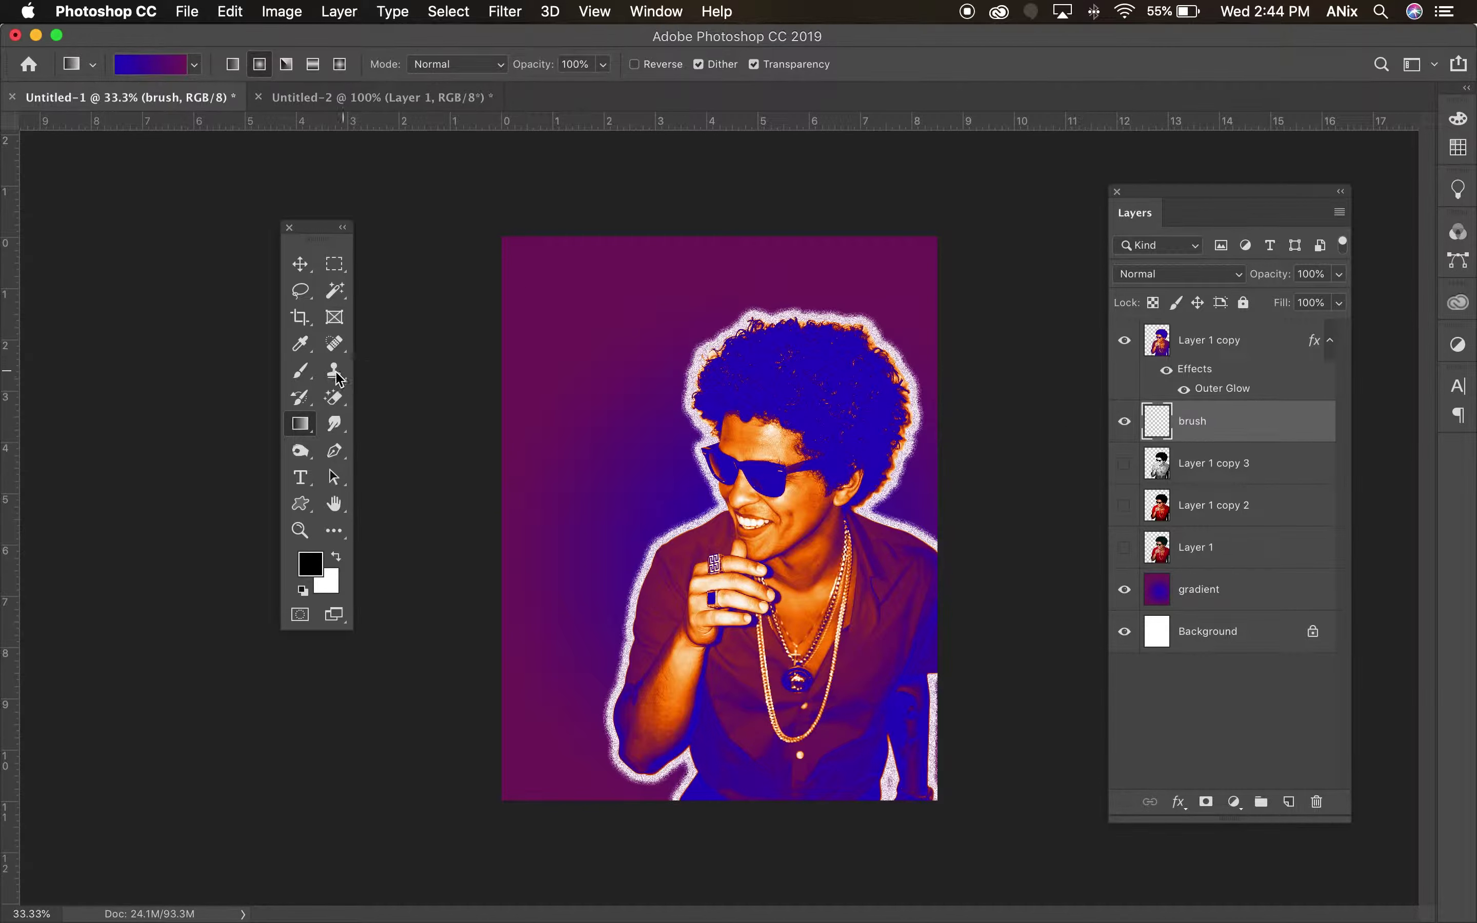
Step: Select the Brush tool with the 2309 px Bokeh7 preset
{"action": "left_click", "coordinate": [300, 371]}
{"action": "left_click", "coordinate": [150, 64]}
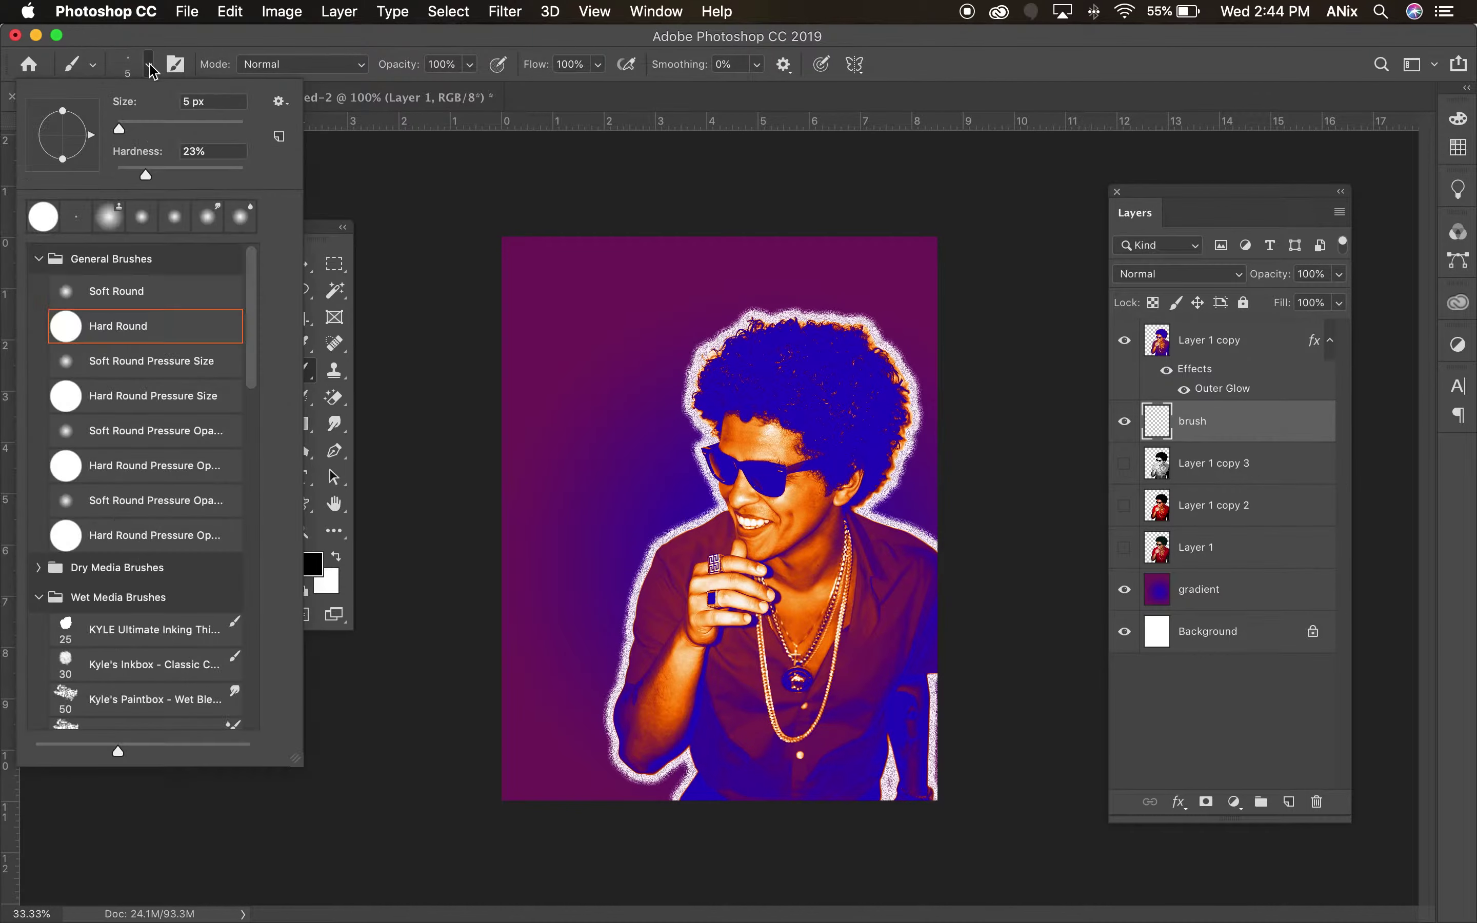
{"action": "left_click_drag", "start_coordinate": [249, 299], "coordinate": [254, 629]}
{"action": "left_click", "coordinate": [130, 375]}
{"action": "left_click", "coordinate": [148, 590]}
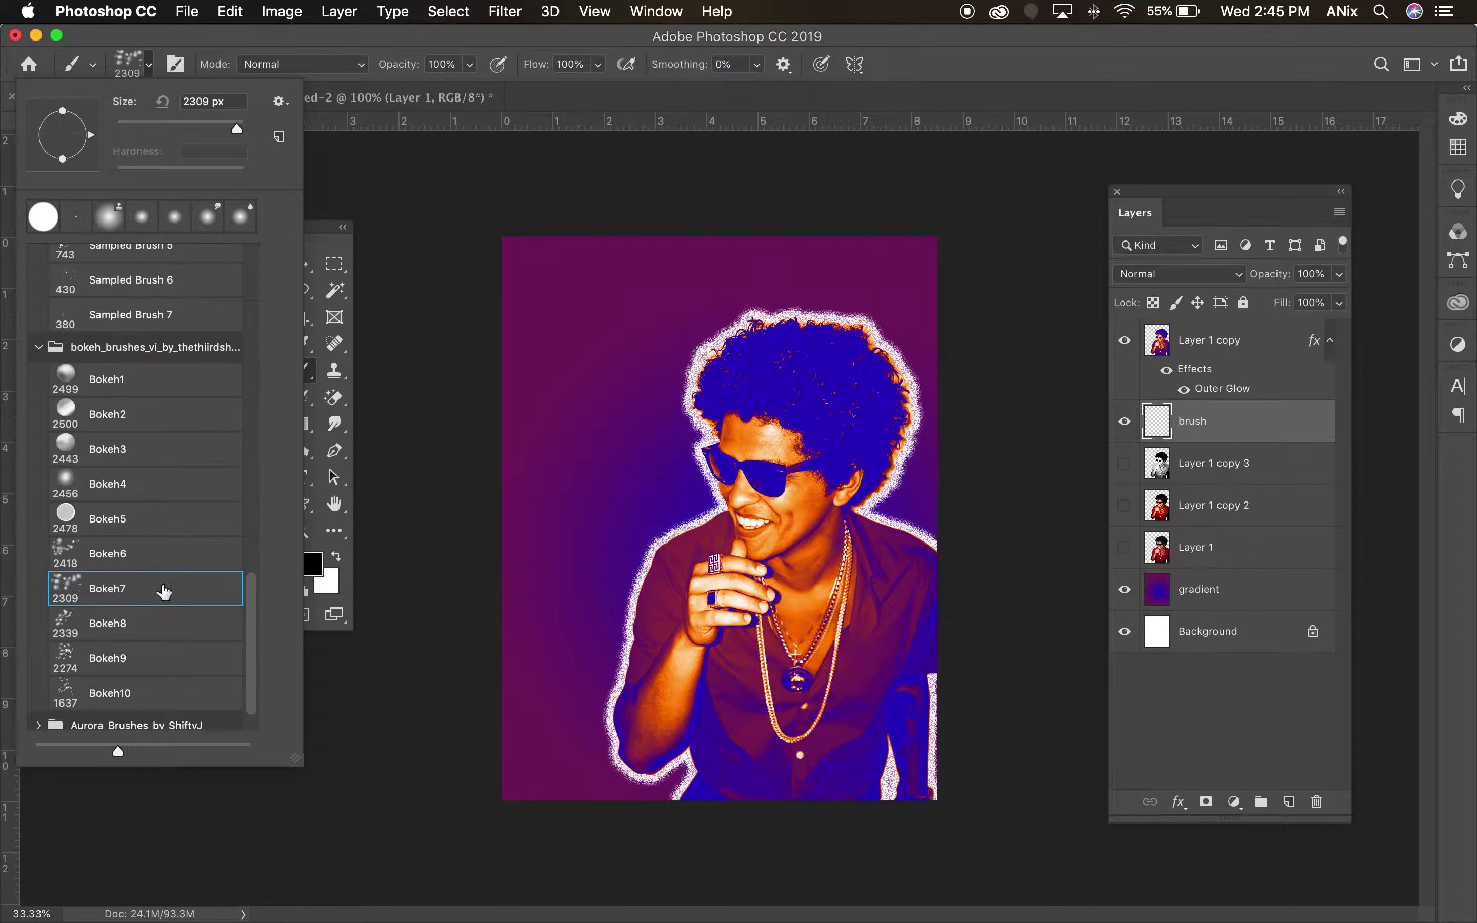
{"action": "left_click", "coordinate": [394, 49]}
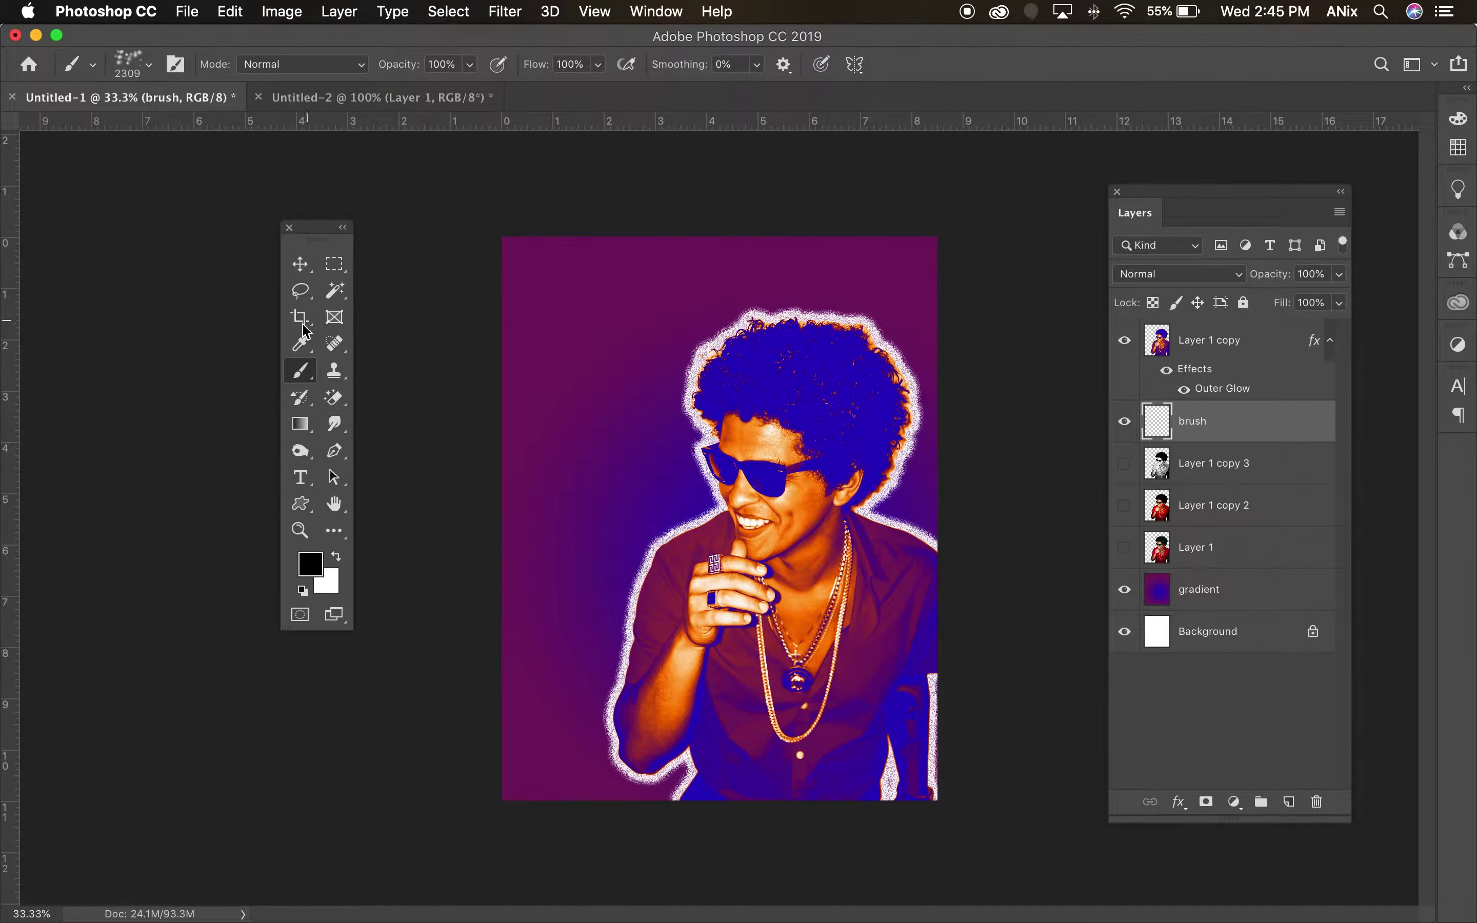
Step: Sample the hair's blue as paint colour and enlarge the Bokeh7 brush to 3000 px
{"action": "left_click", "coordinate": [302, 343]}
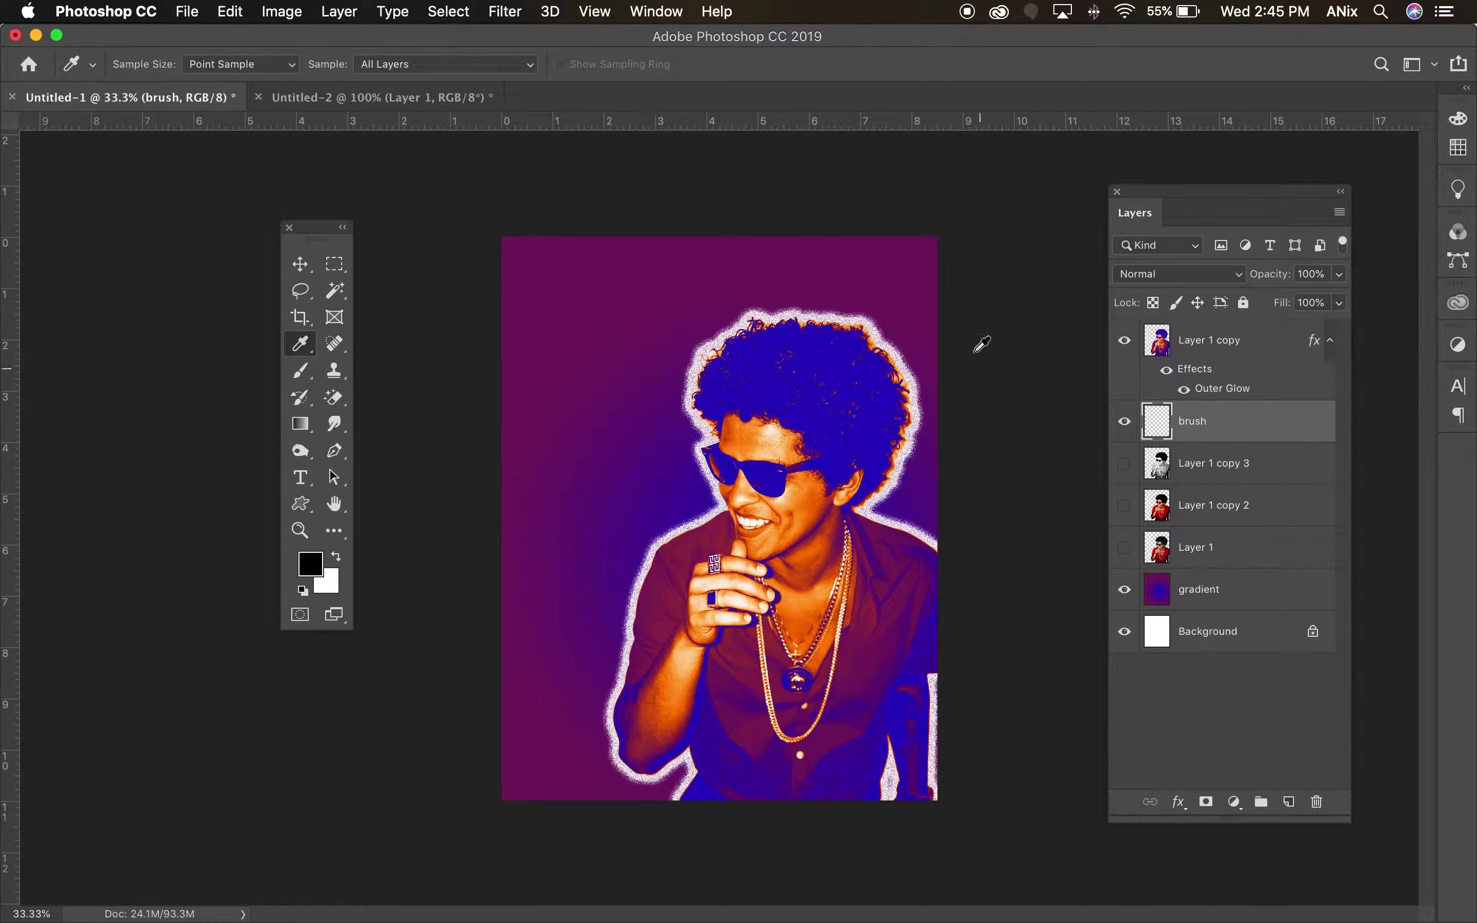
{"action": "left_click", "coordinate": [820, 408]}
{"action": "left_click", "coordinate": [301, 370]}
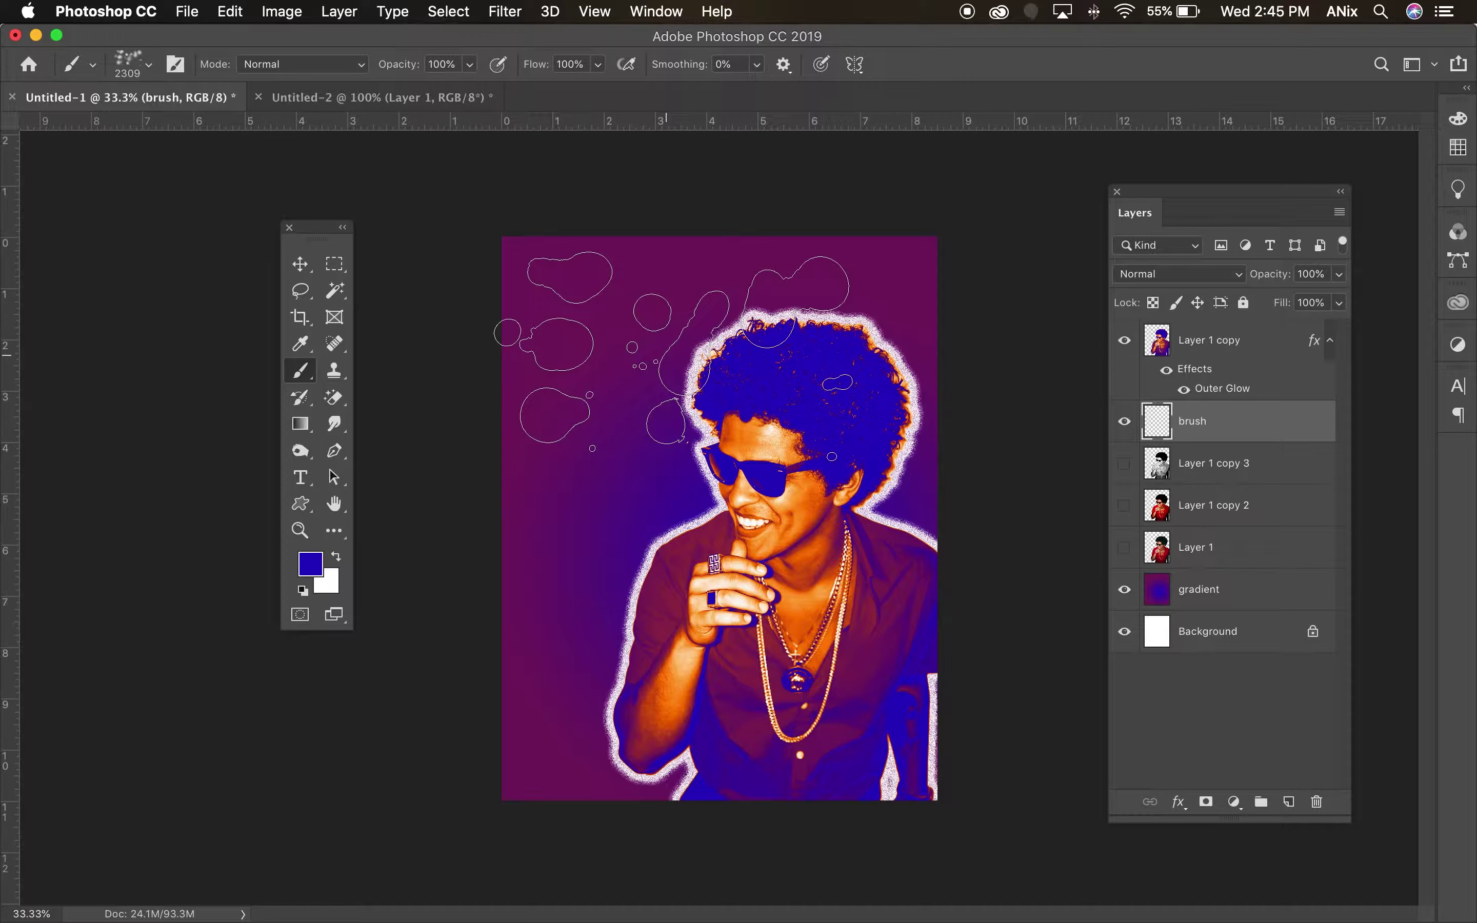
{"action": "key", "text": "bracketright"}
{"action": "key", "text": "bracketright"}
Step: Paint blue bokeh spots across the canvas, then move the brush layer beneath gradient
{"action": "left_click", "coordinate": [671, 354]}
{"action": "left_click", "coordinate": [671, 354]}
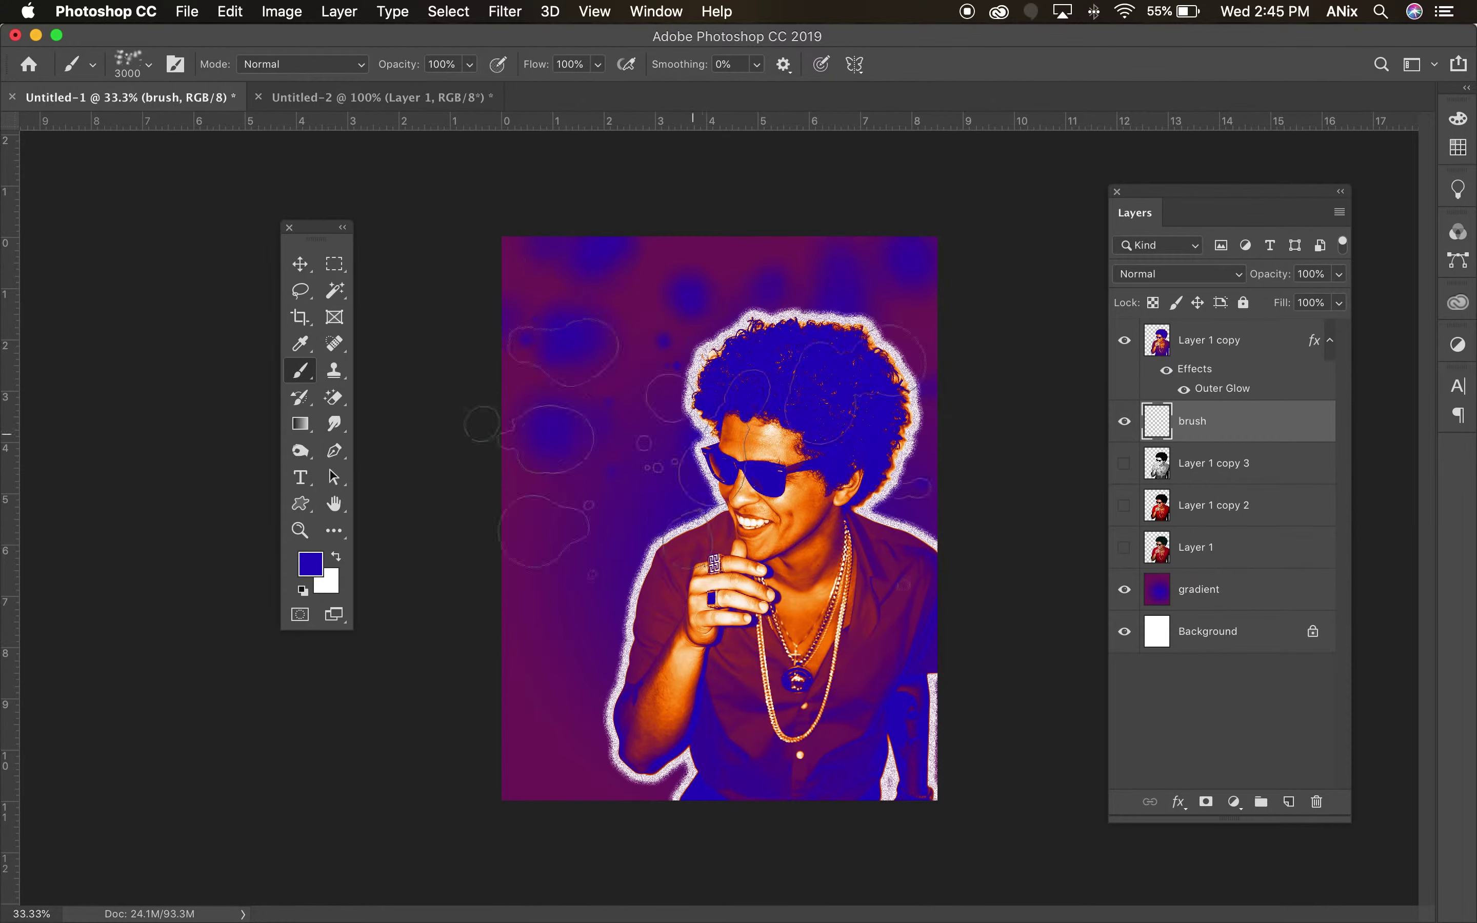
{"action": "mouse_move", "coordinate": [639, 572]}
{"action": "left_mouse_down"}
{"action": "mouse_move", "coordinate": [342, 675]}
{"action": "mouse_move", "coordinate": [1007, 482]}
{"action": "mouse_move", "coordinate": [855, 568]}
{"action": "left_mouse_up"}
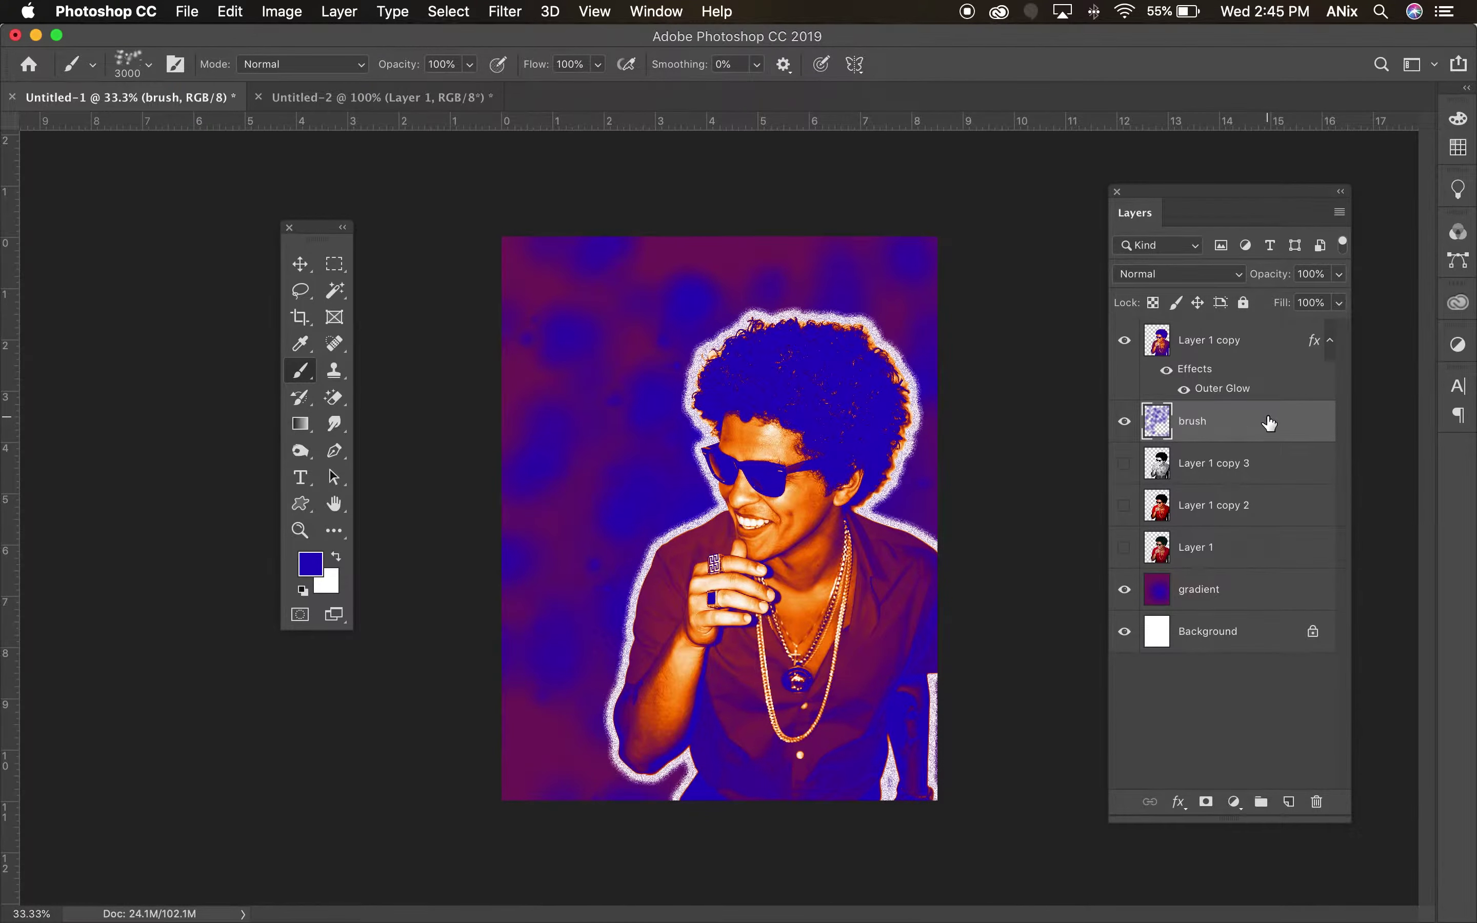
{"action": "left_click_drag", "start_coordinate": [1270, 423], "coordinate": [1272, 613]}
{"action": "left_click", "coordinate": [1280, 565]}
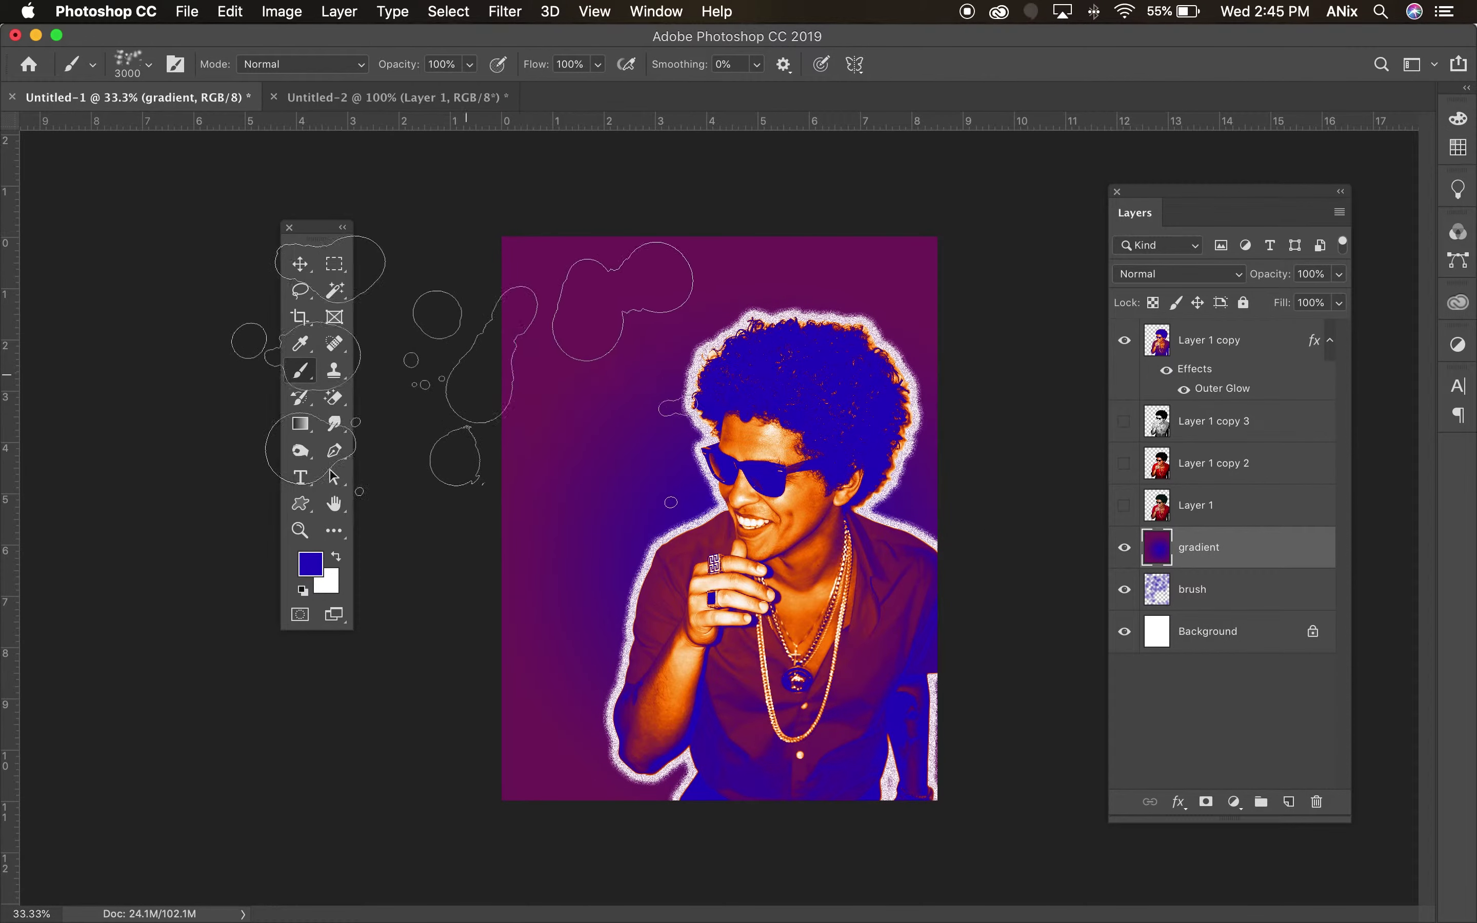
{"action": "left_click", "coordinate": [300, 264]}
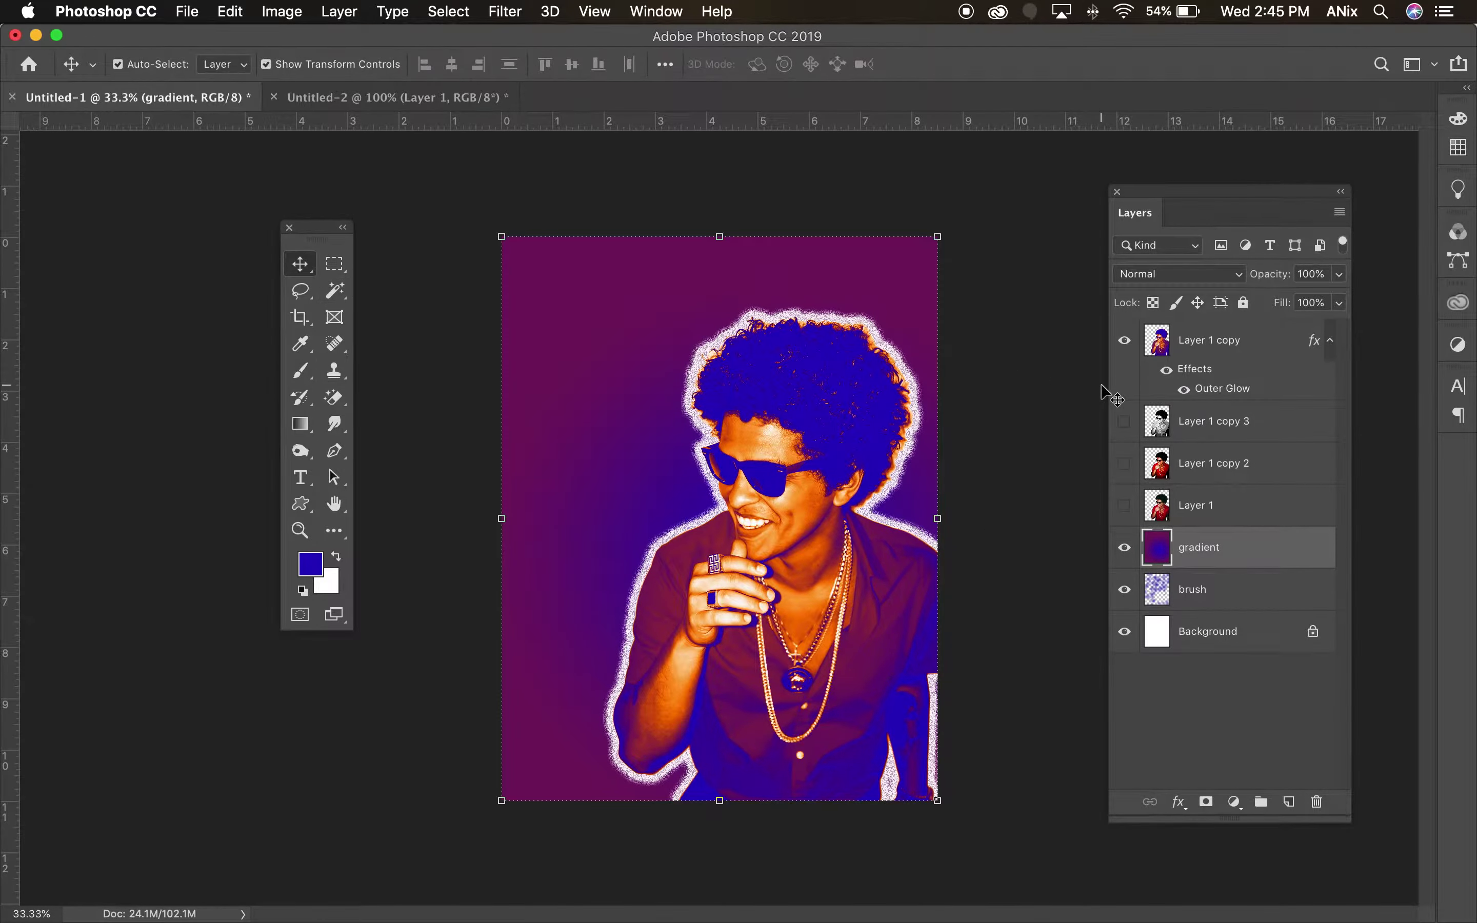
{"action": "key", "text": "shift+plus"}
{"action": "key", "text": "shift+plus"}
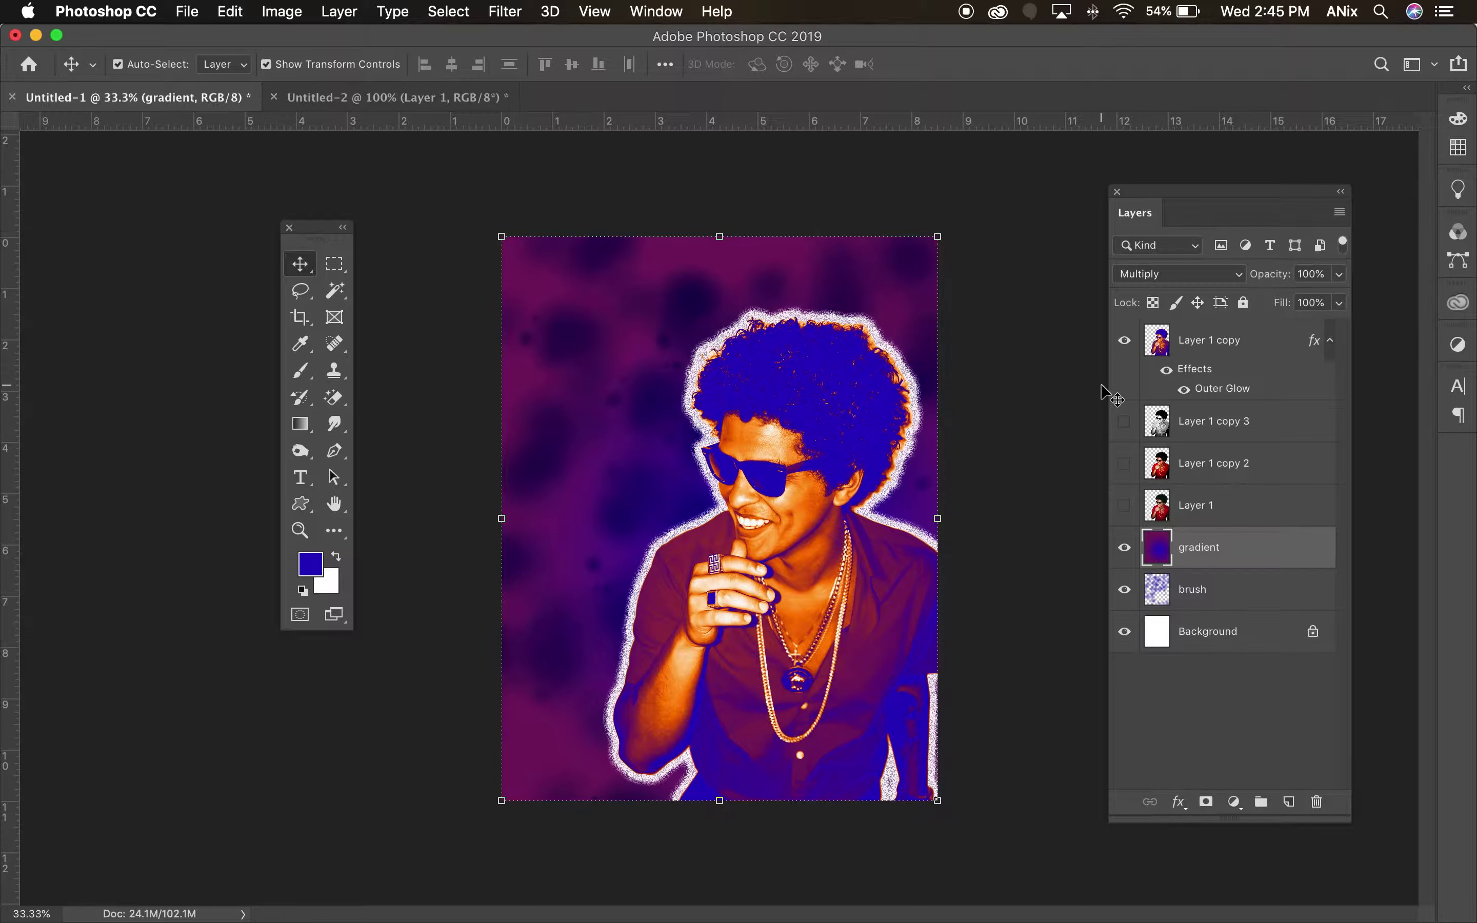
{"action": "scroll", "coordinate": [1206, 278], "scroll_direction": "down", "scroll_amount": 2}
{"action": "scroll", "coordinate": [1206, 278], "scroll_direction": "down", "scroll_amount": 2}
{"action": "scroll", "coordinate": [1206, 278], "scroll_direction": "down", "scroll_amount": 4}
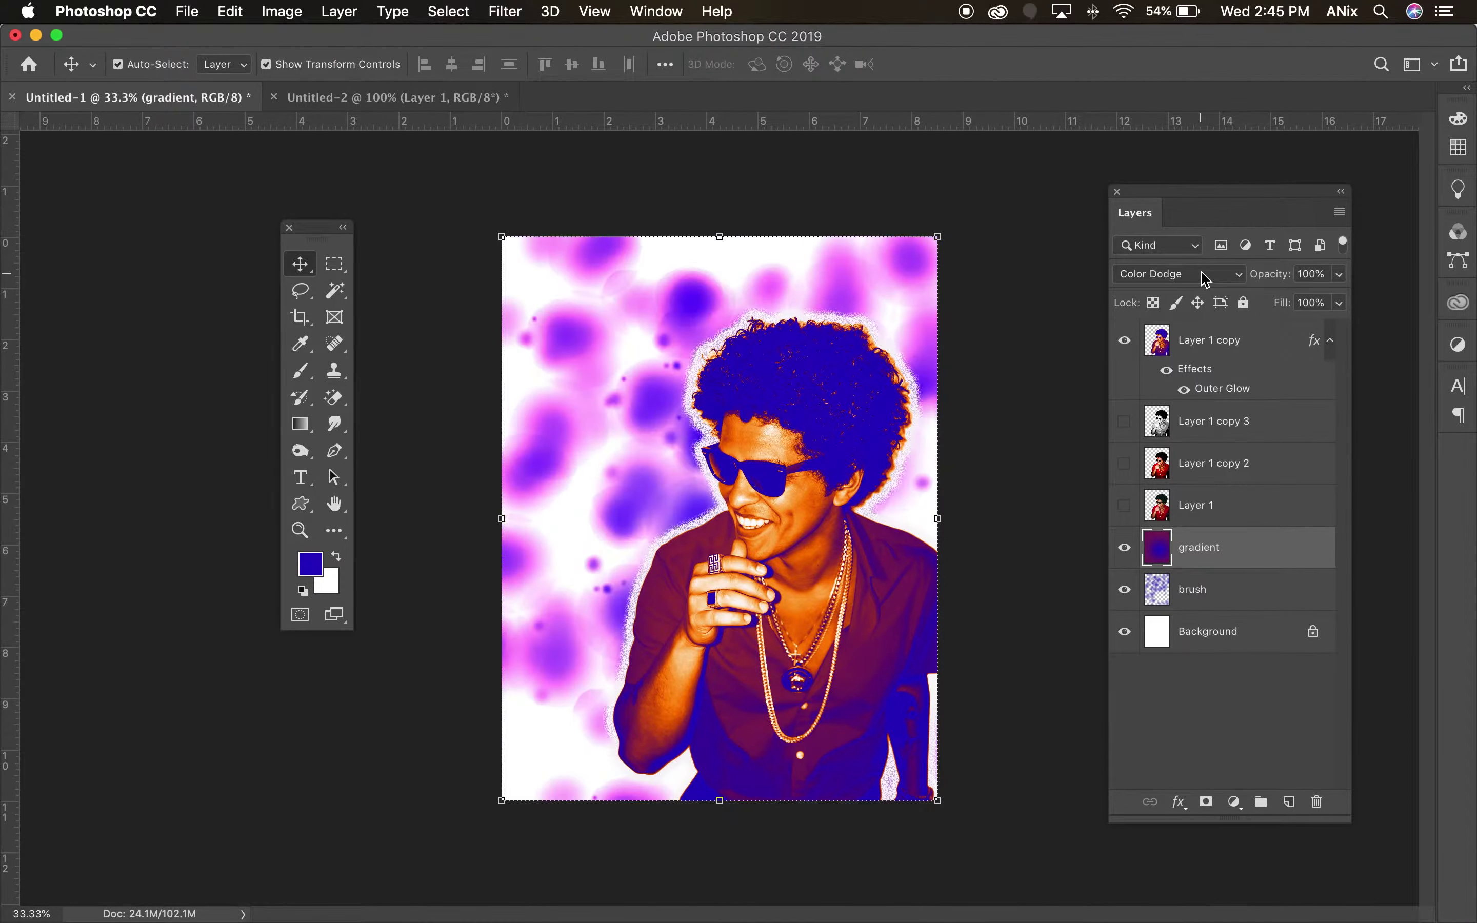
{"action": "scroll", "coordinate": [1205, 278], "scroll_direction": "down", "scroll_amount": 2}
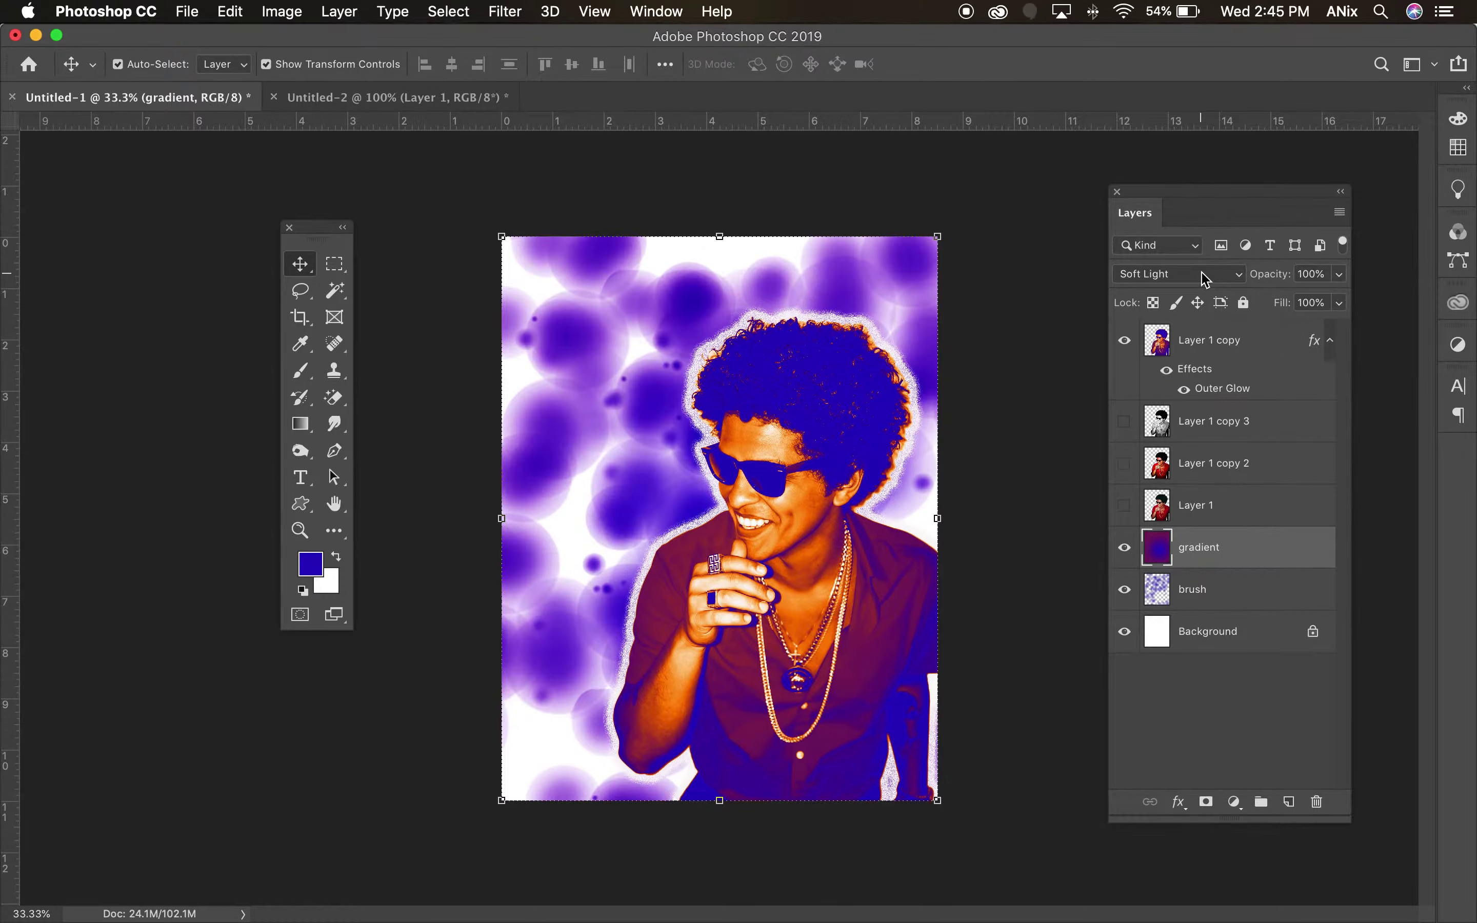
{"action": "scroll", "coordinate": [1206, 278], "scroll_direction": "down", "scroll_amount": 4}
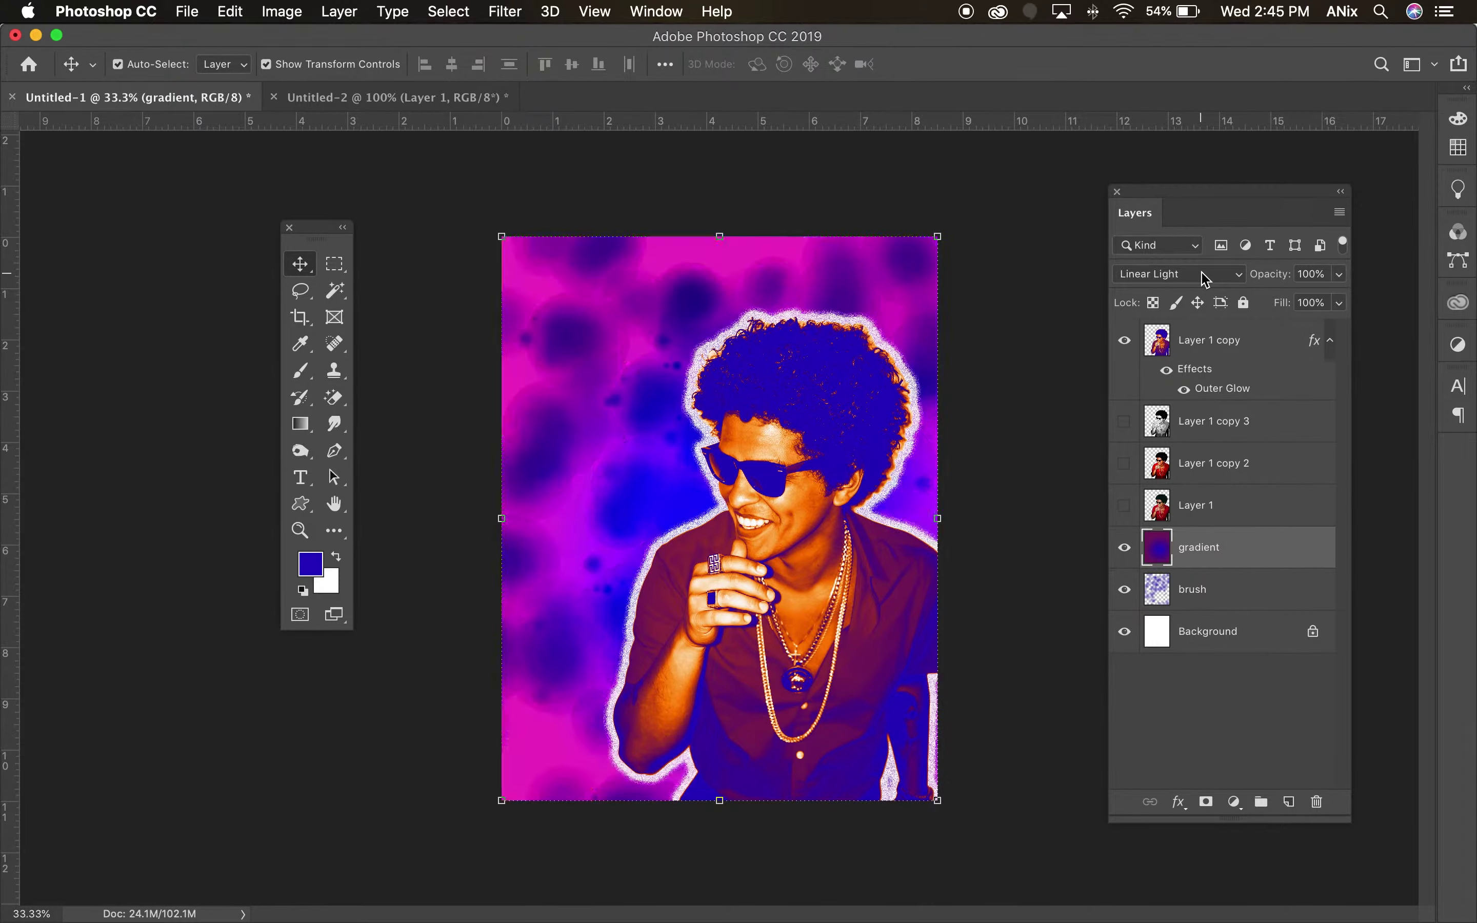
{"action": "scroll", "coordinate": [1206, 278], "scroll_direction": "down", "scroll_amount": 1}
{"action": "scroll", "coordinate": [1205, 278], "scroll_direction": "down", "scroll_amount": 4}
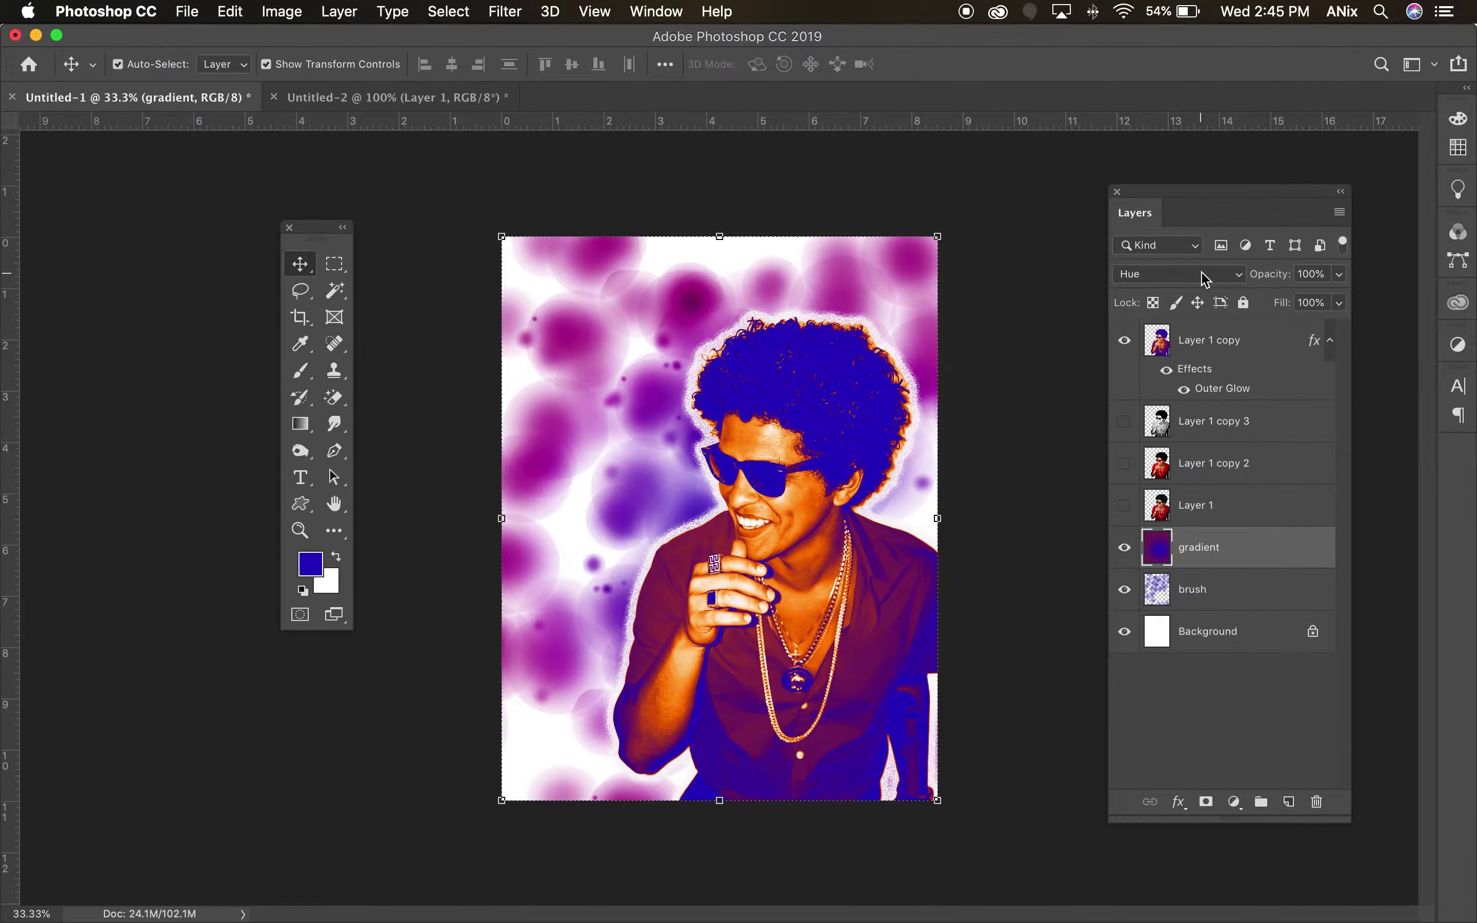
{"action": "scroll", "coordinate": [1206, 278], "scroll_direction": "down", "scroll_amount": 3}
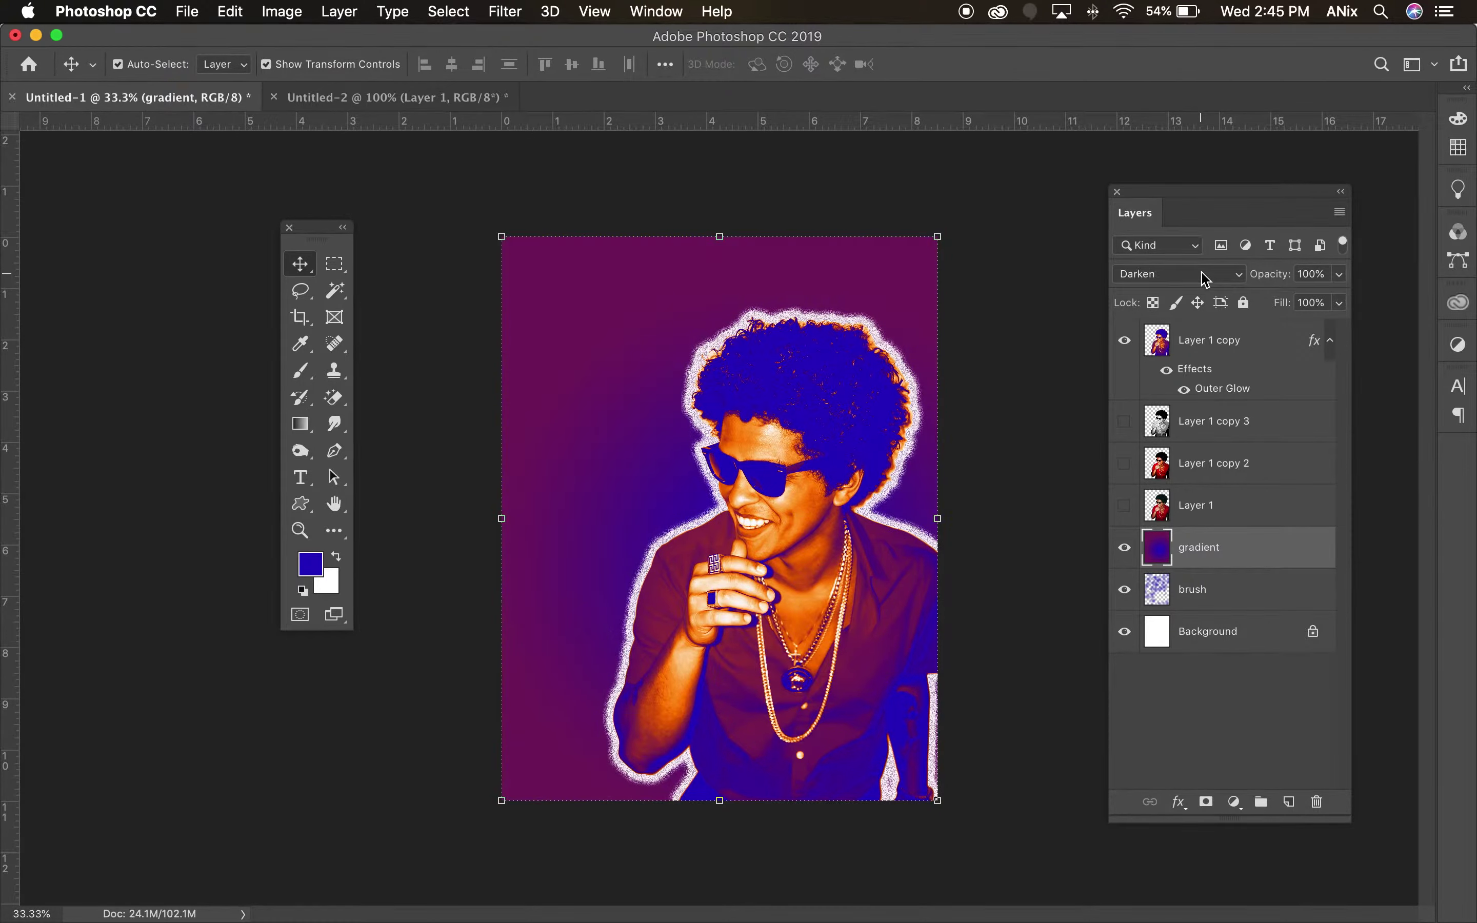
{"action": "scroll", "coordinate": [1206, 278], "scroll_direction": "down", "scroll_amount": 1}
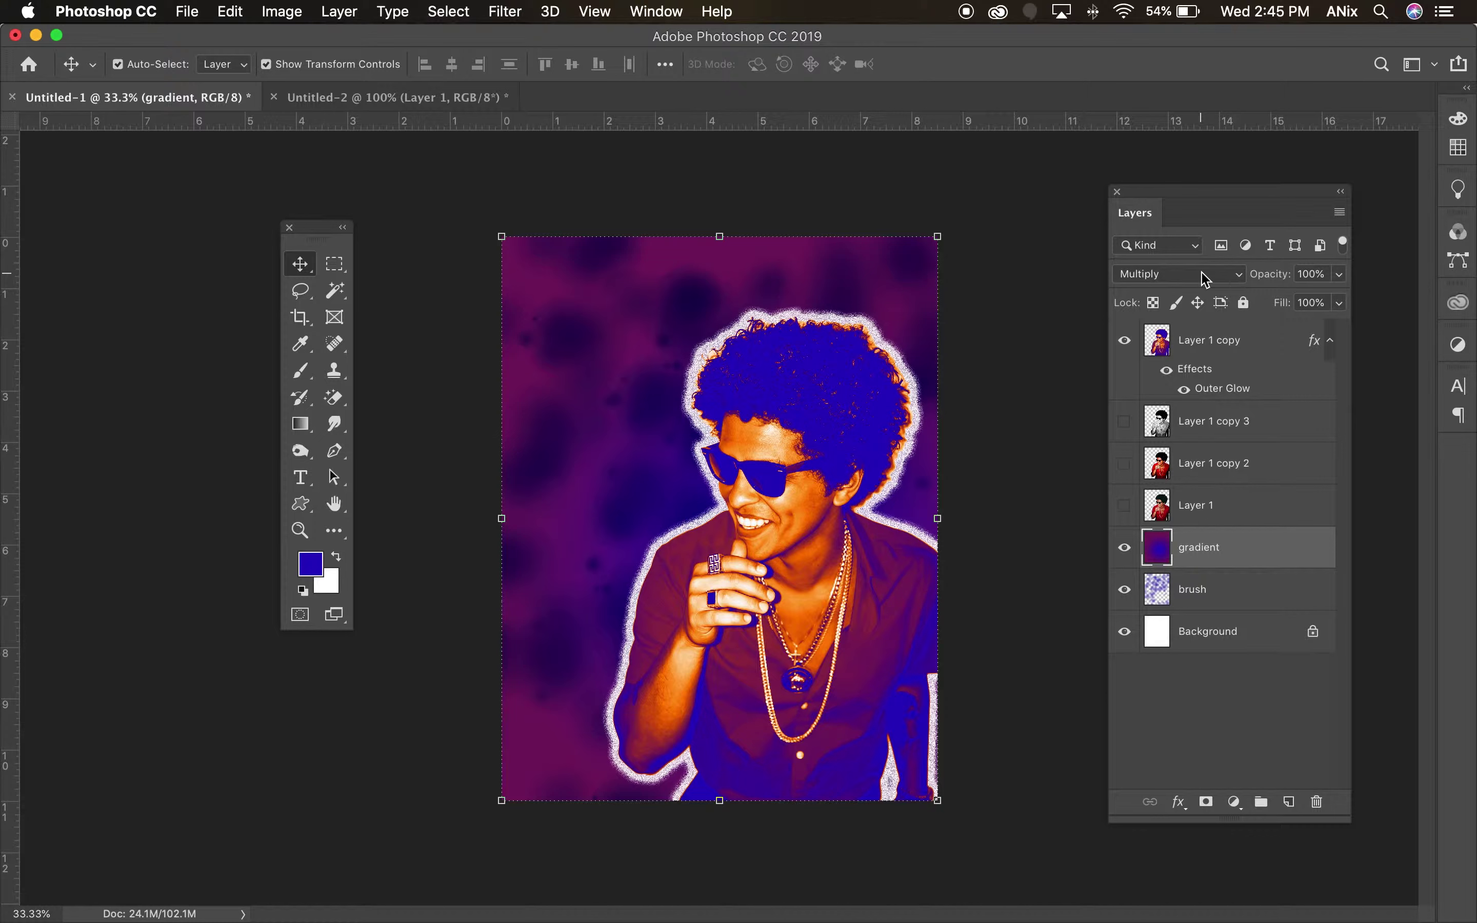
{"action": "scroll", "coordinate": [1205, 279], "scroll_direction": "down", "scroll_amount": 1}
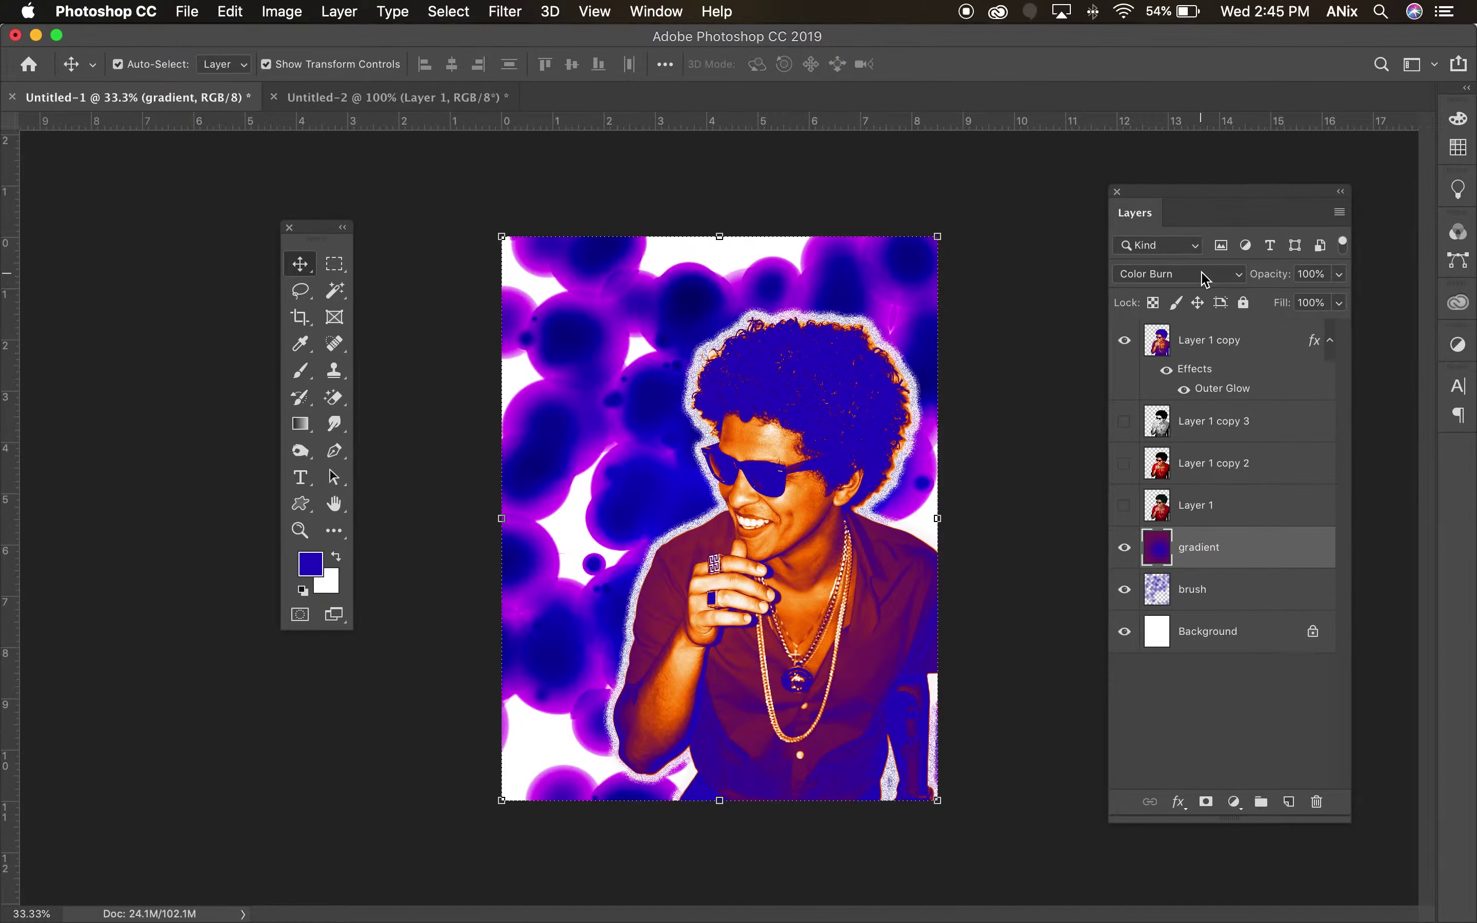
{"action": "left_click", "coordinate": [1243, 275]}
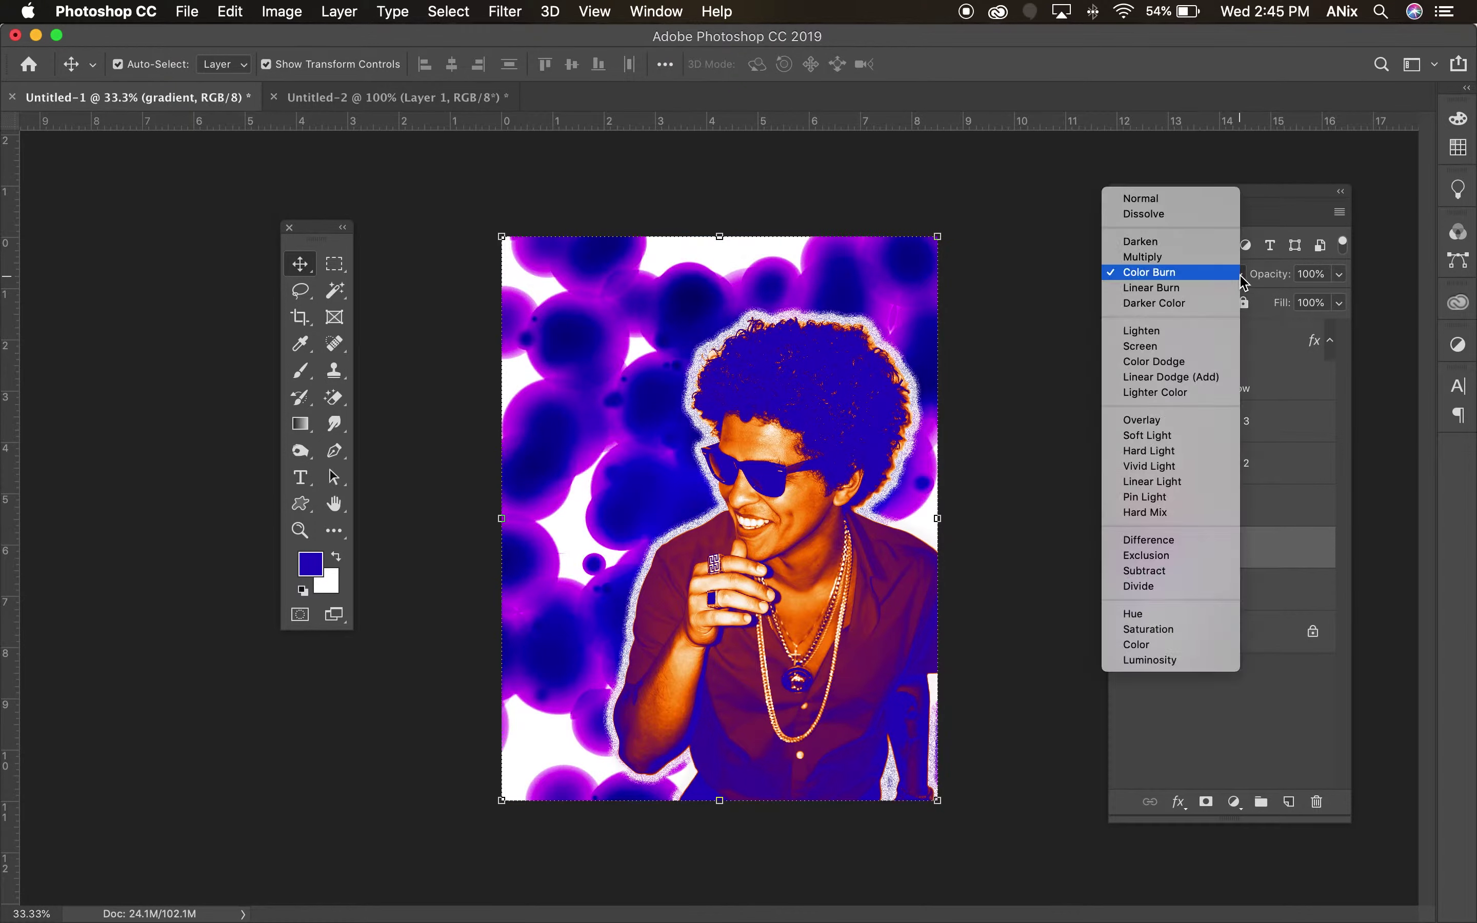
{"action": "left_click", "coordinate": [1187, 201]}
Step: Put the brush layer above gradient in Multiply mode at 46% opacity, then add a new layer
{"action": "left_click_drag", "start_coordinate": [1252, 545], "coordinate": [1246, 602]}
{"action": "left_click", "coordinate": [1220, 555]}
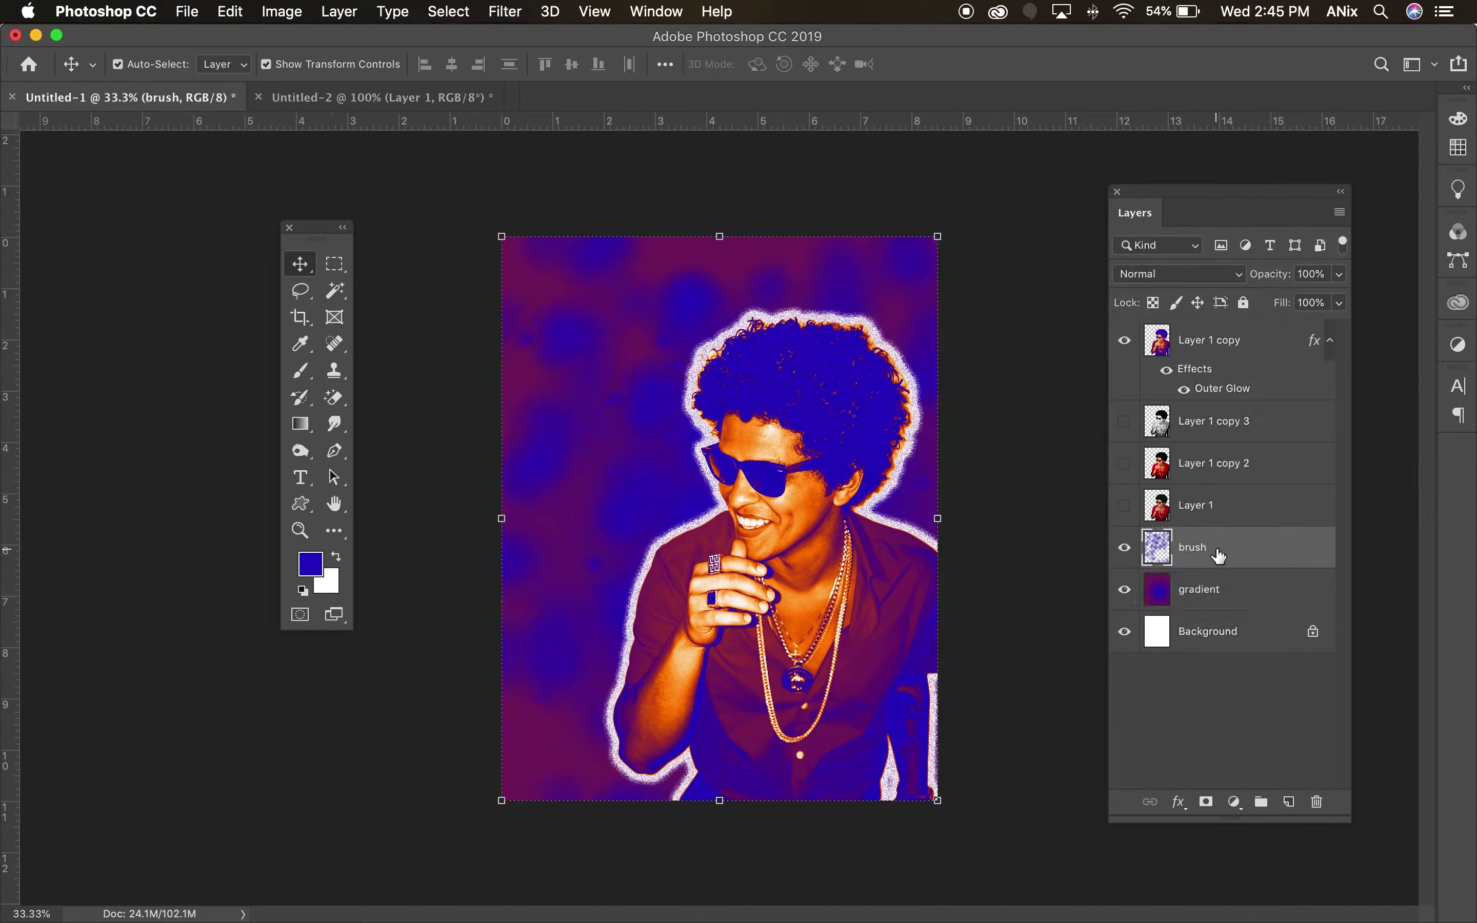
{"action": "key", "text": "shift+plus"}
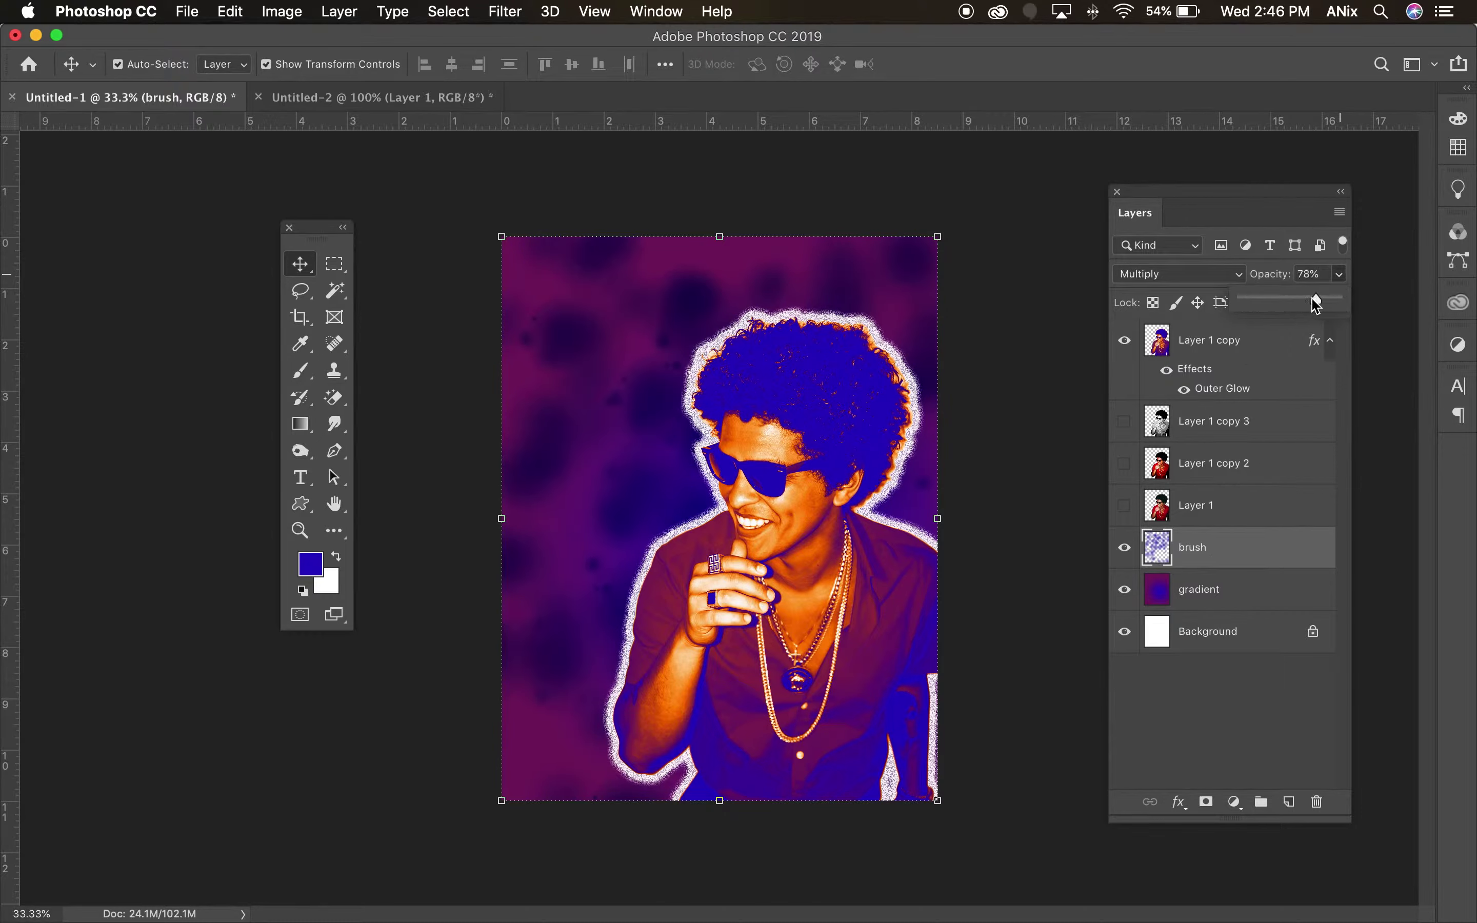
{"action": "left_click_drag", "start_coordinate": [1340, 275], "coordinate": [1288, 306]}
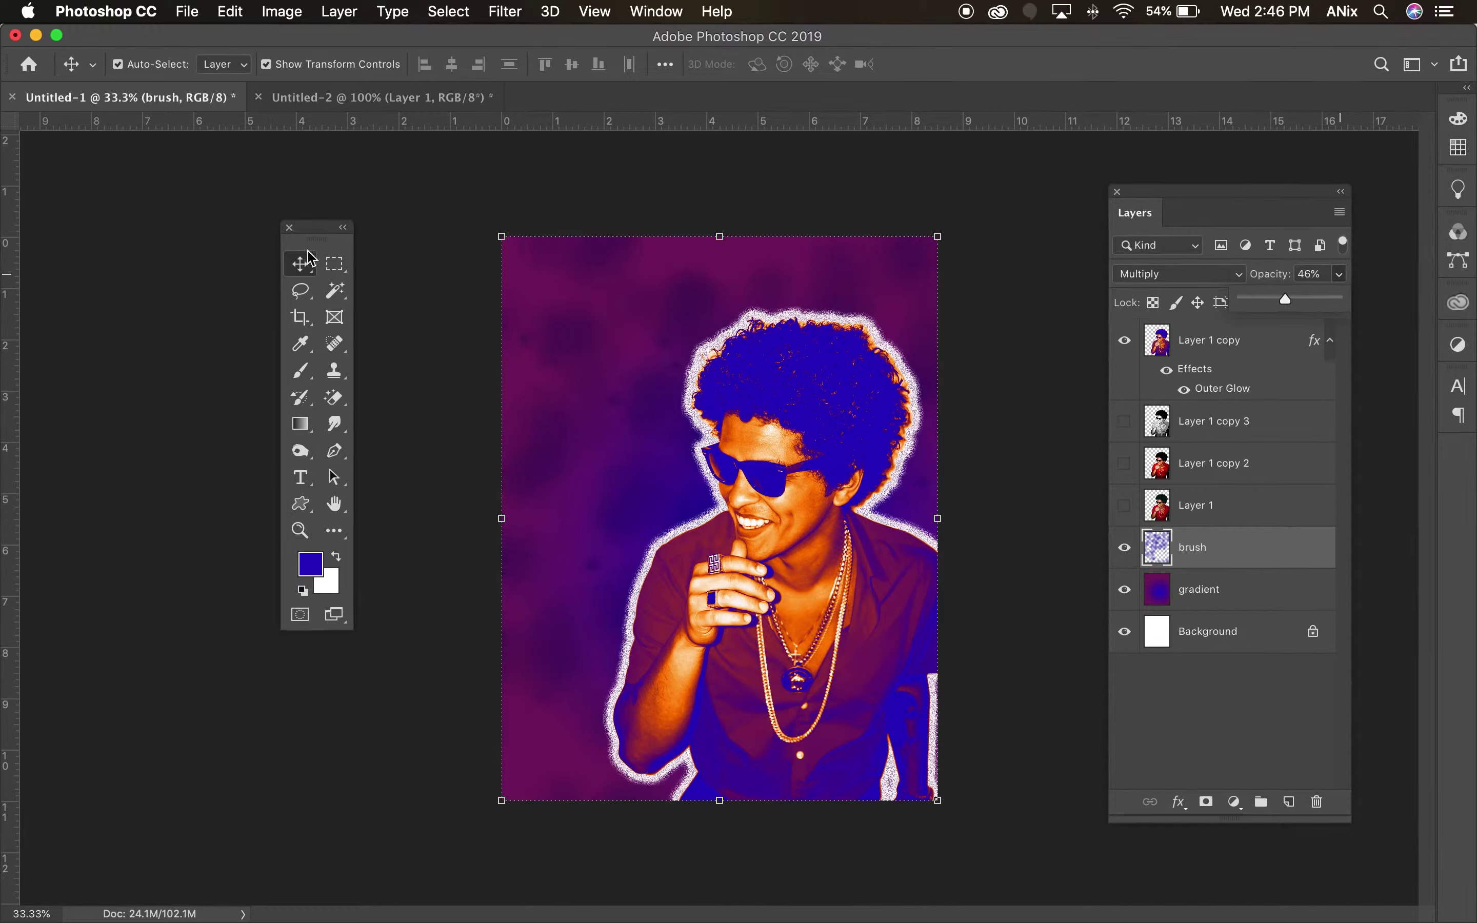
{"action": "left_click", "coordinate": [1035, 225]}
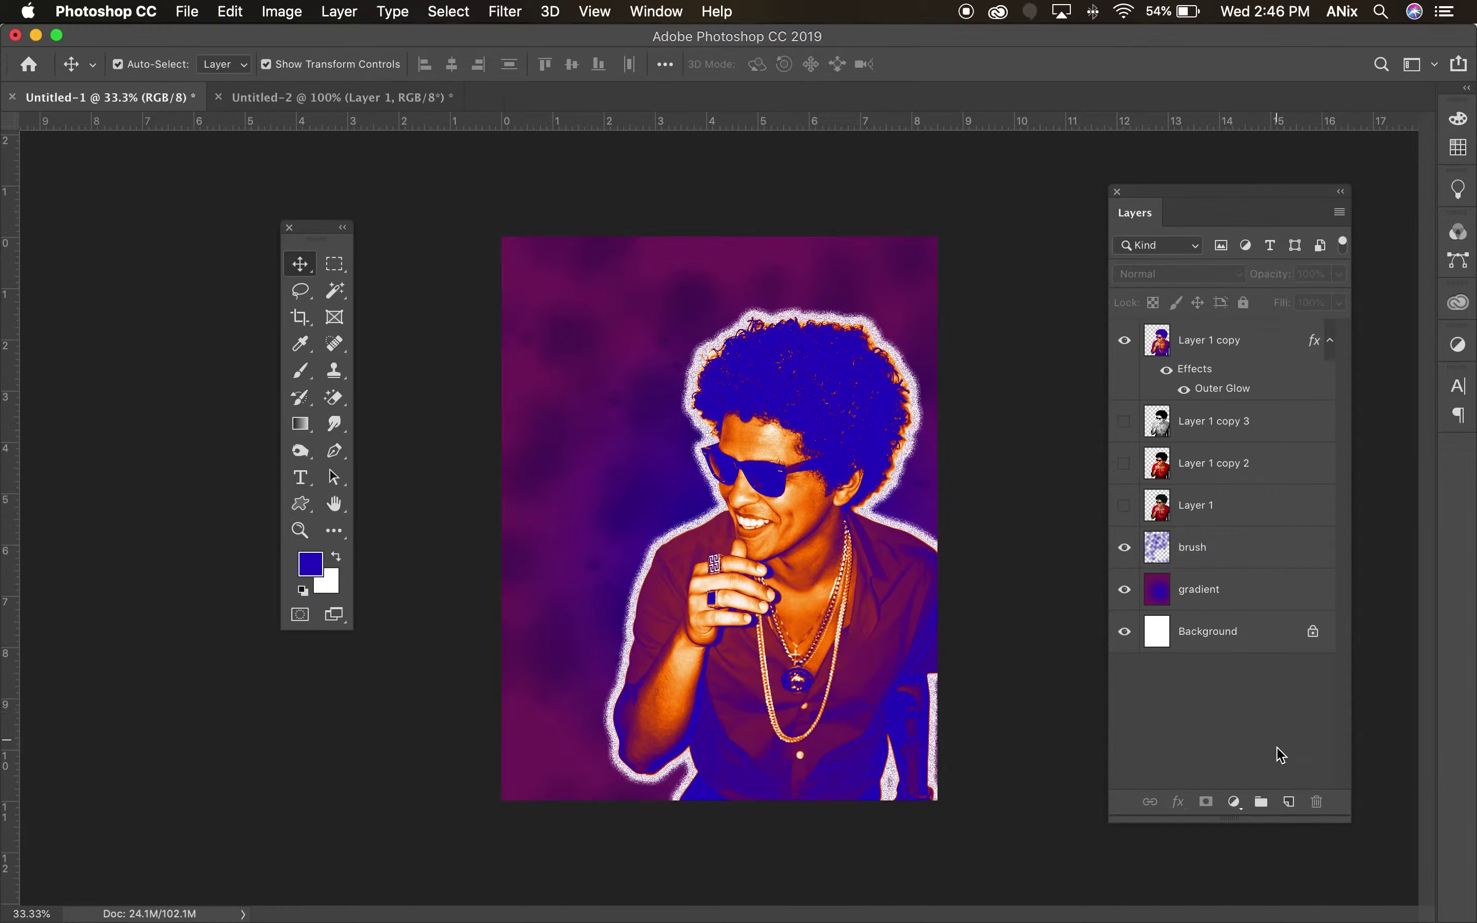
{"action": "left_click", "coordinate": [1289, 802]}
Step: Move the new layer just above the brush layer and name it 'brush2'
{"action": "left_click_drag", "start_coordinate": [1234, 342], "coordinate": [1236, 571]}
{"action": "double_click", "coordinate": [1201, 548]}
{"action": "type", "text": "brush2"}
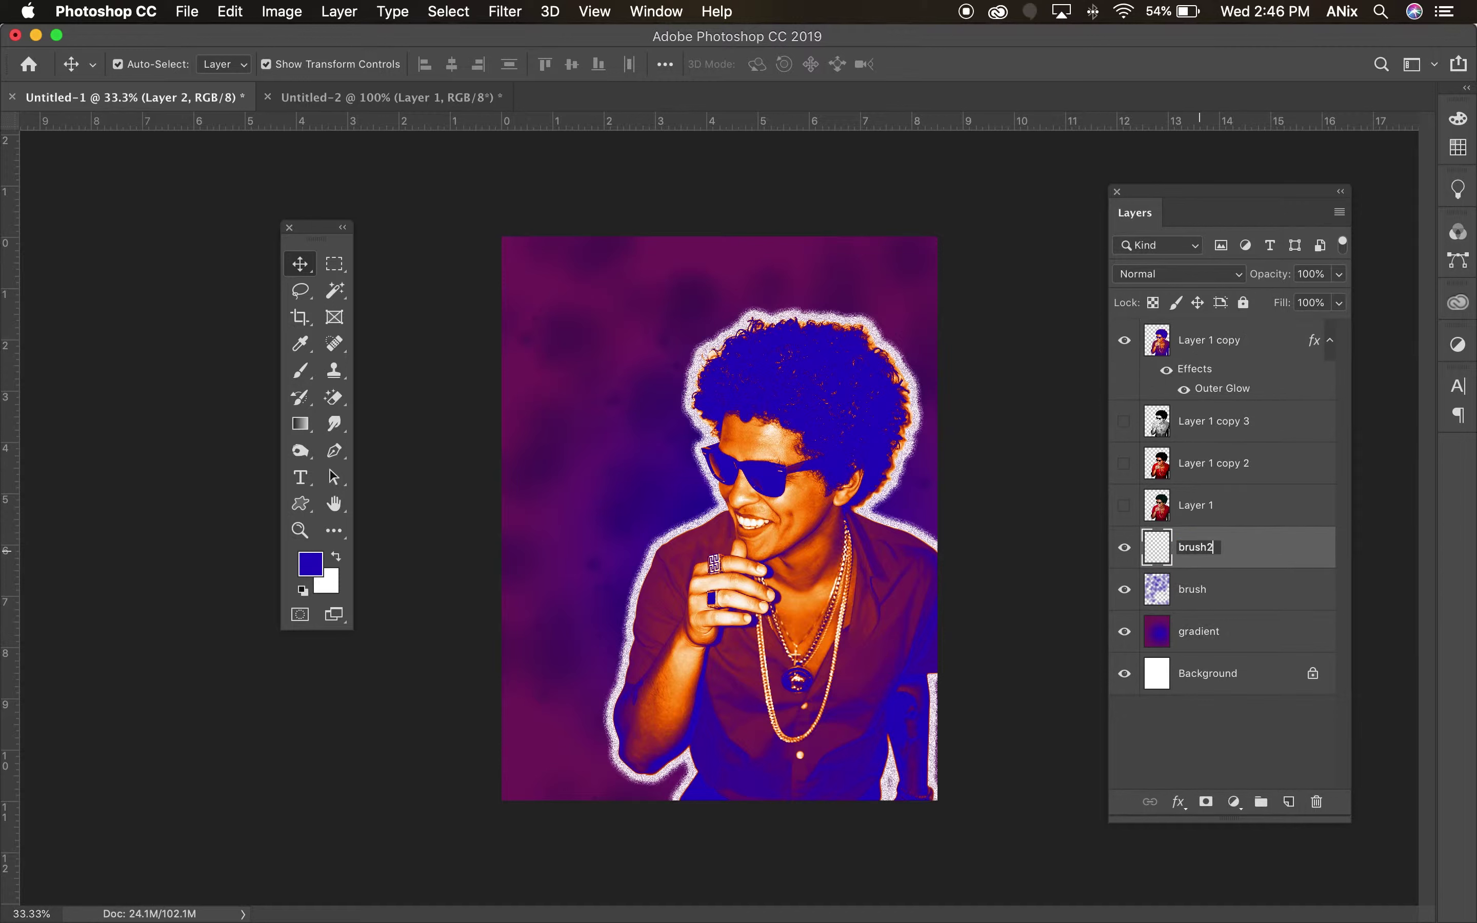
{"action": "key", "text": "Return"}
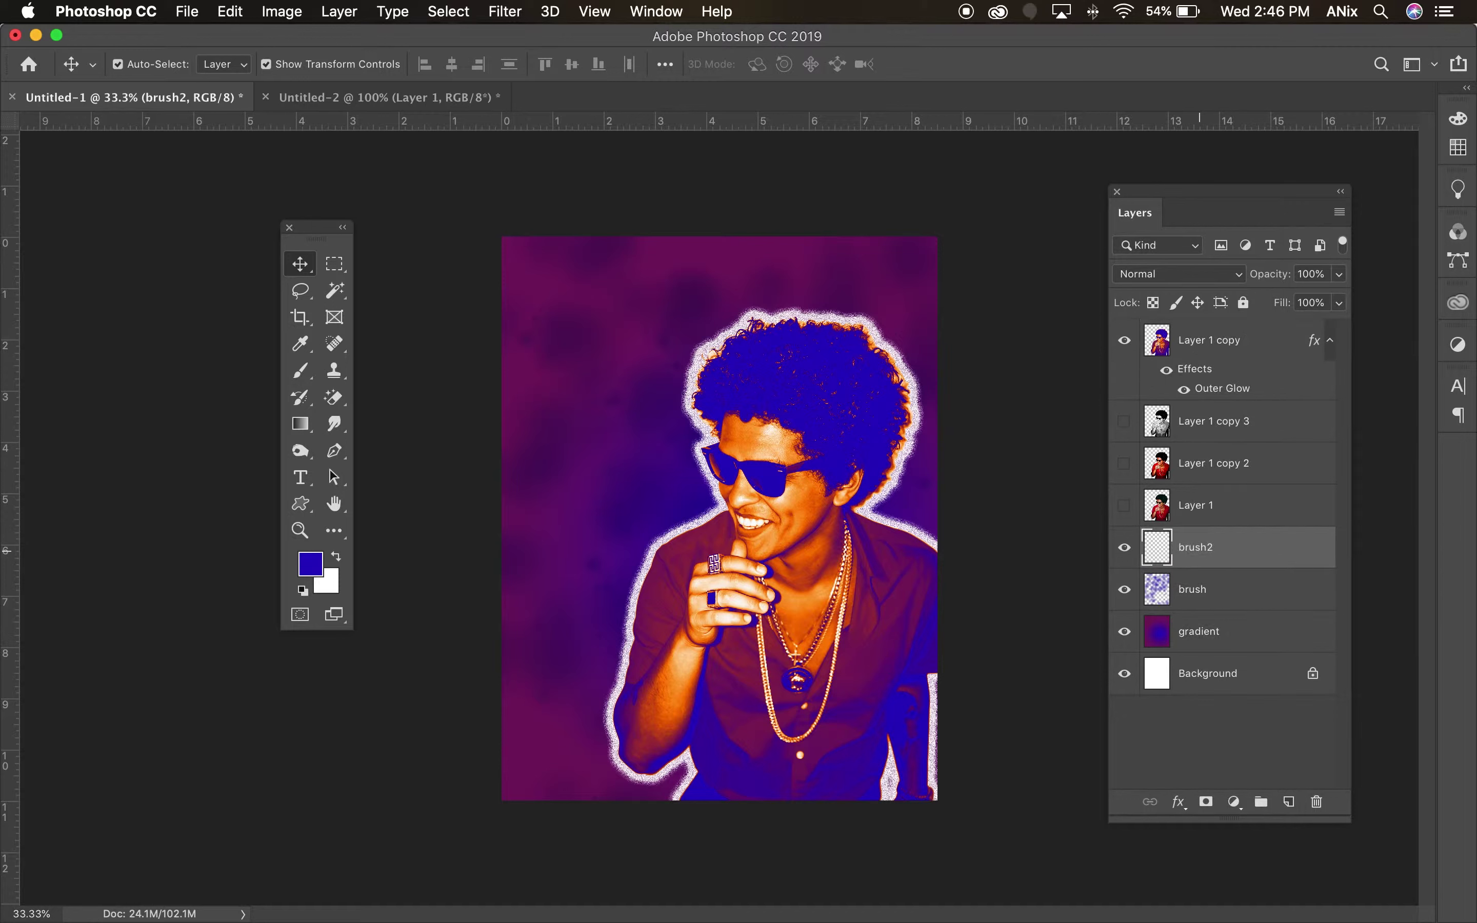
Step: Load the 2888 px Kaos 2.1 brush preset and open its brush tip settings
{"action": "left_click", "coordinate": [301, 370]}
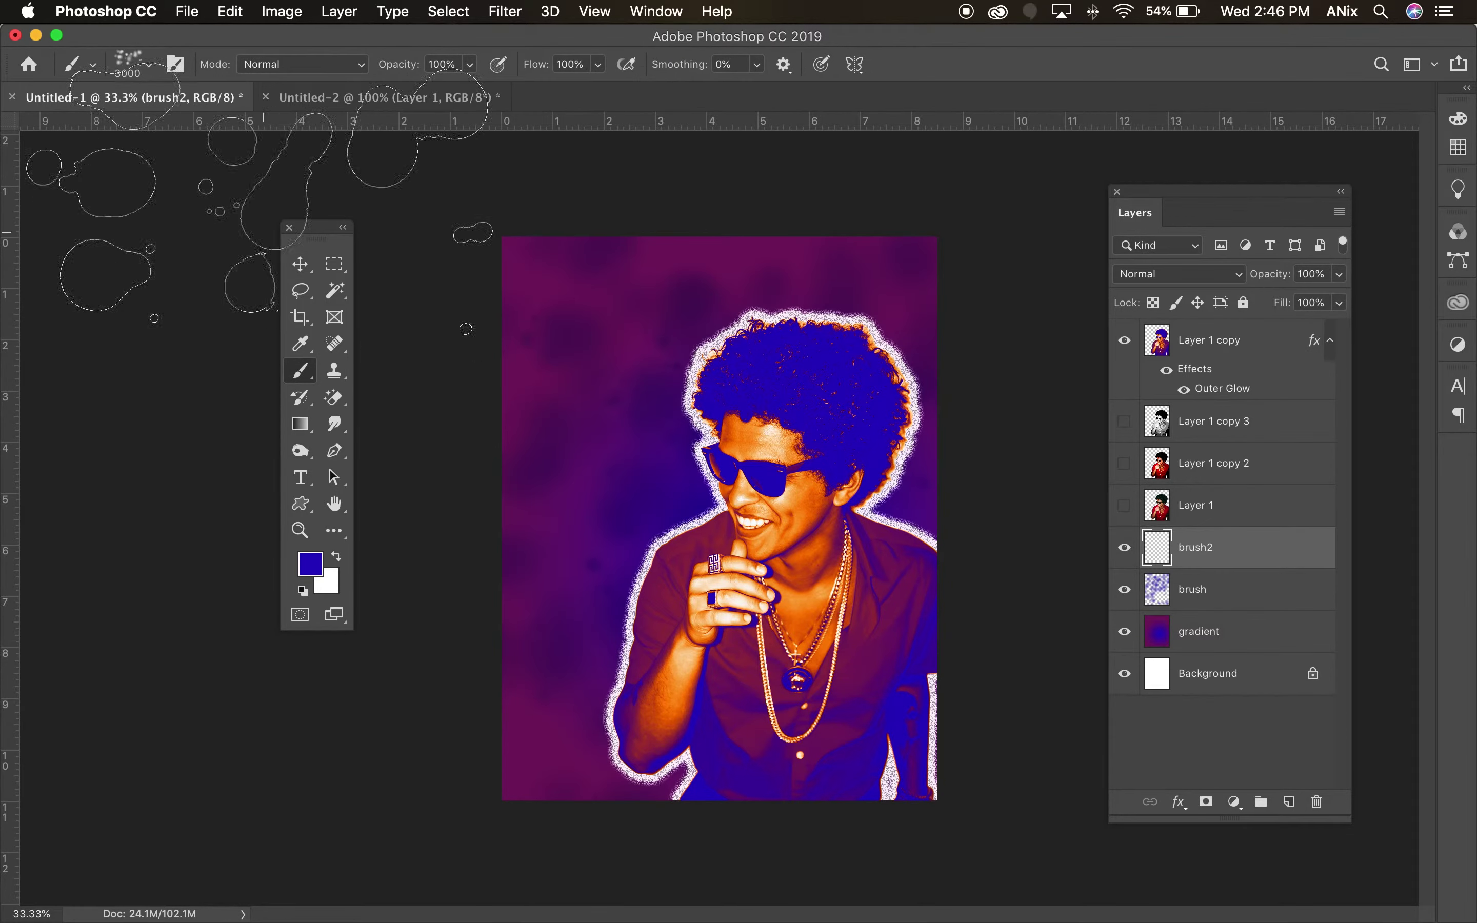
{"action": "left_click", "coordinate": [149, 64]}
{"action": "left_click_drag", "start_coordinate": [254, 597], "coordinate": [254, 635]}
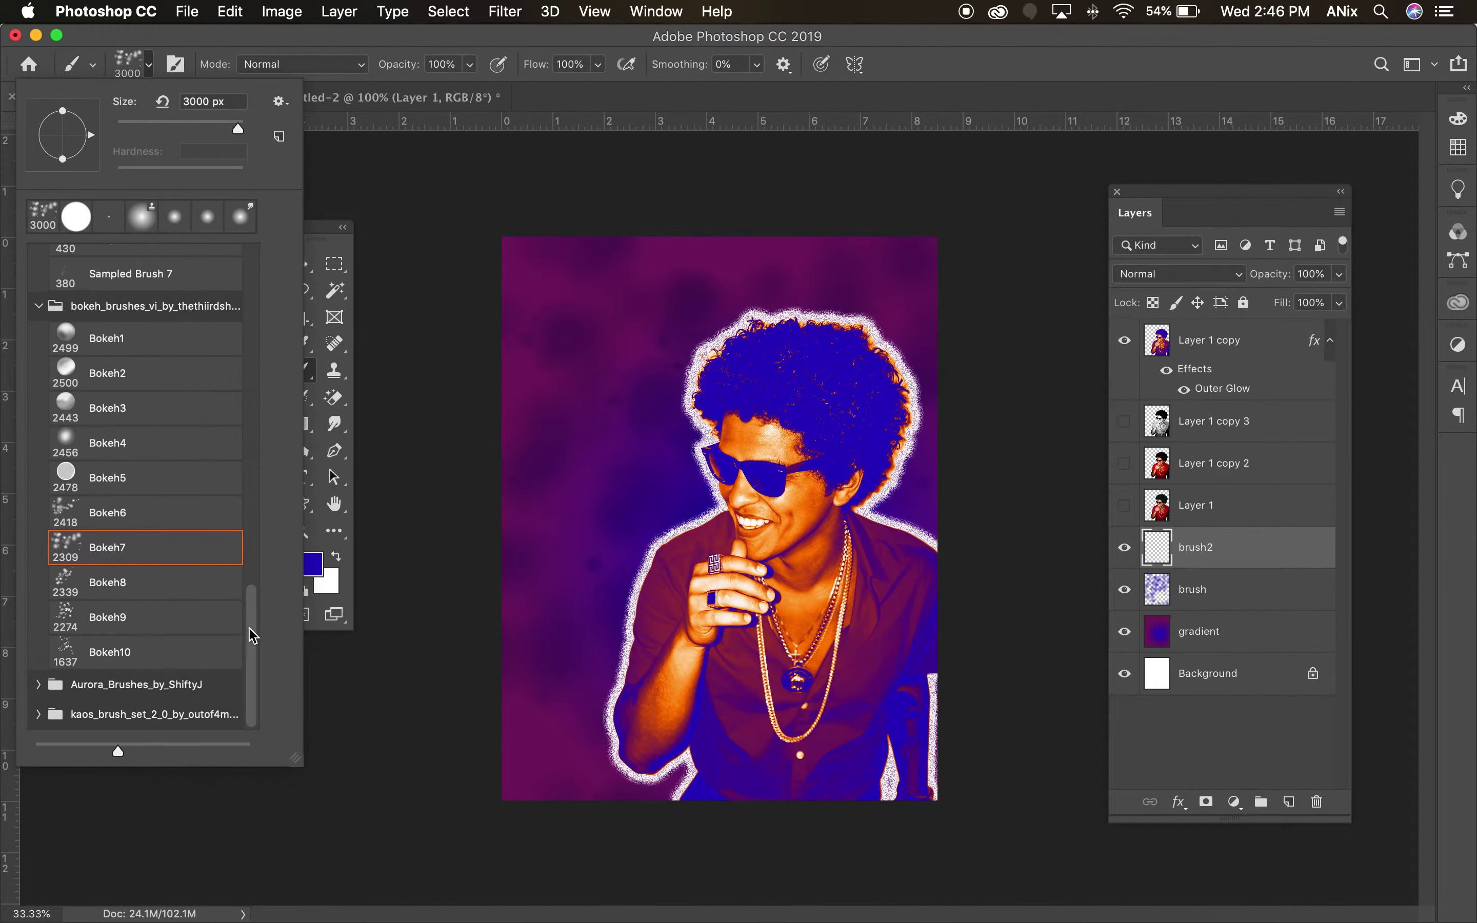
{"action": "left_click", "coordinate": [37, 716]}
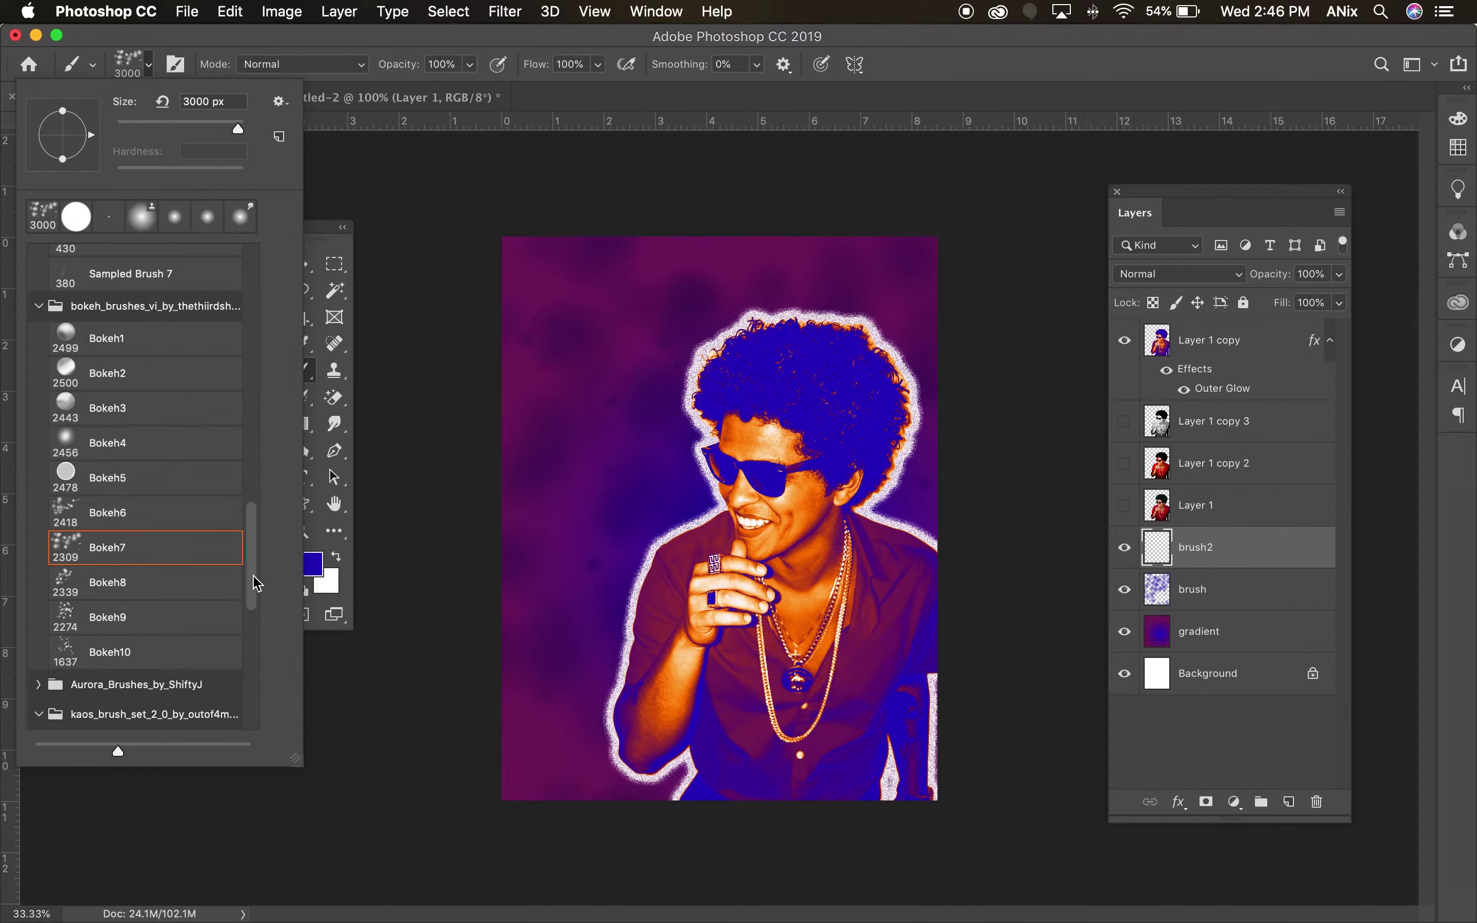
{"action": "left_click_drag", "start_coordinate": [258, 583], "coordinate": [257, 678]}
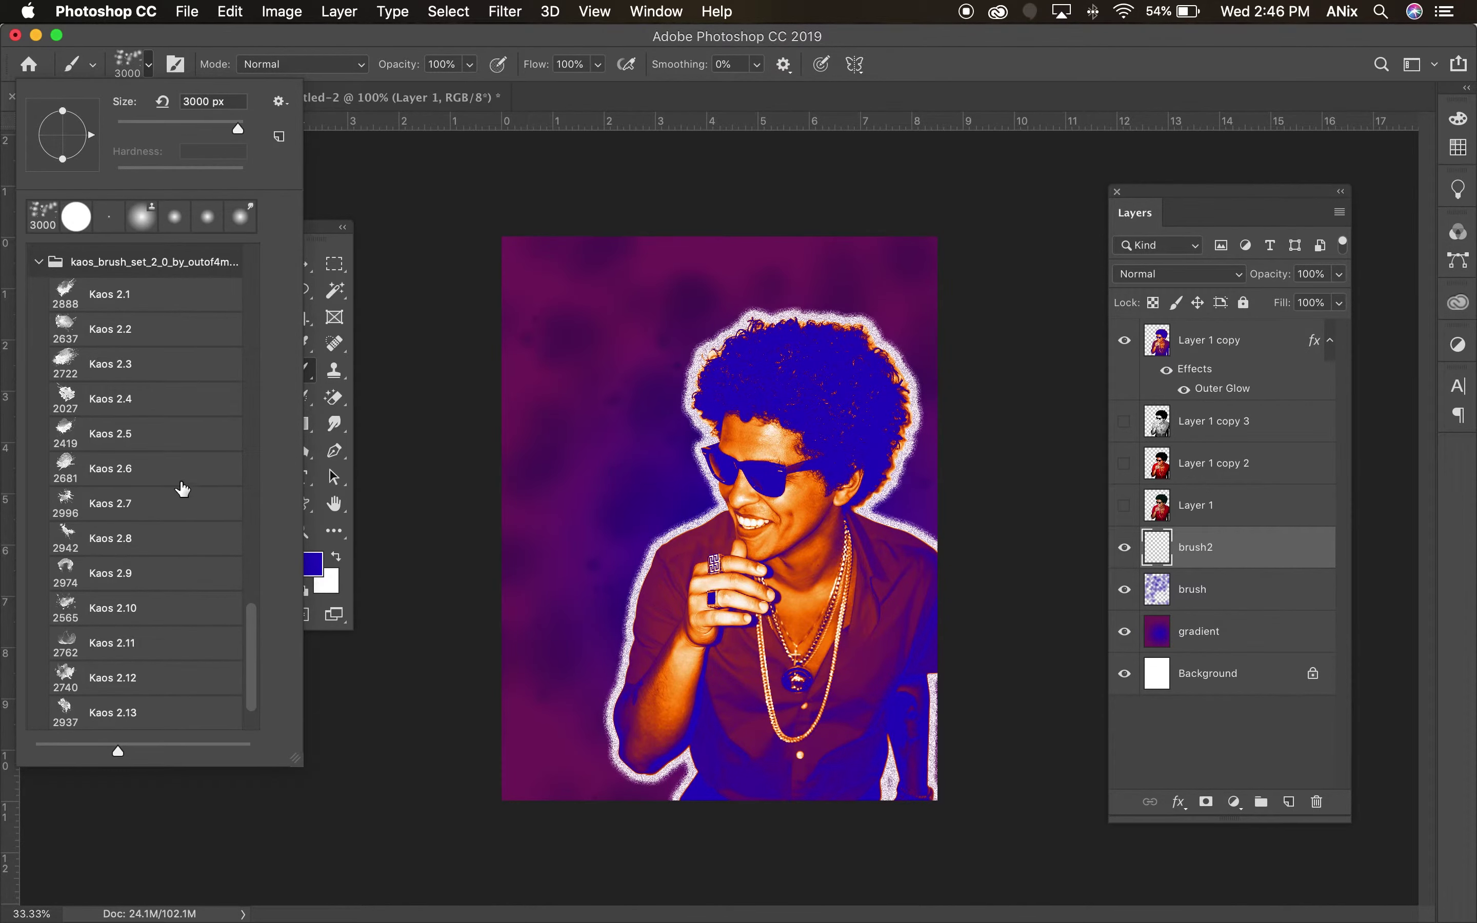
{"action": "left_click", "coordinate": [124, 293]}
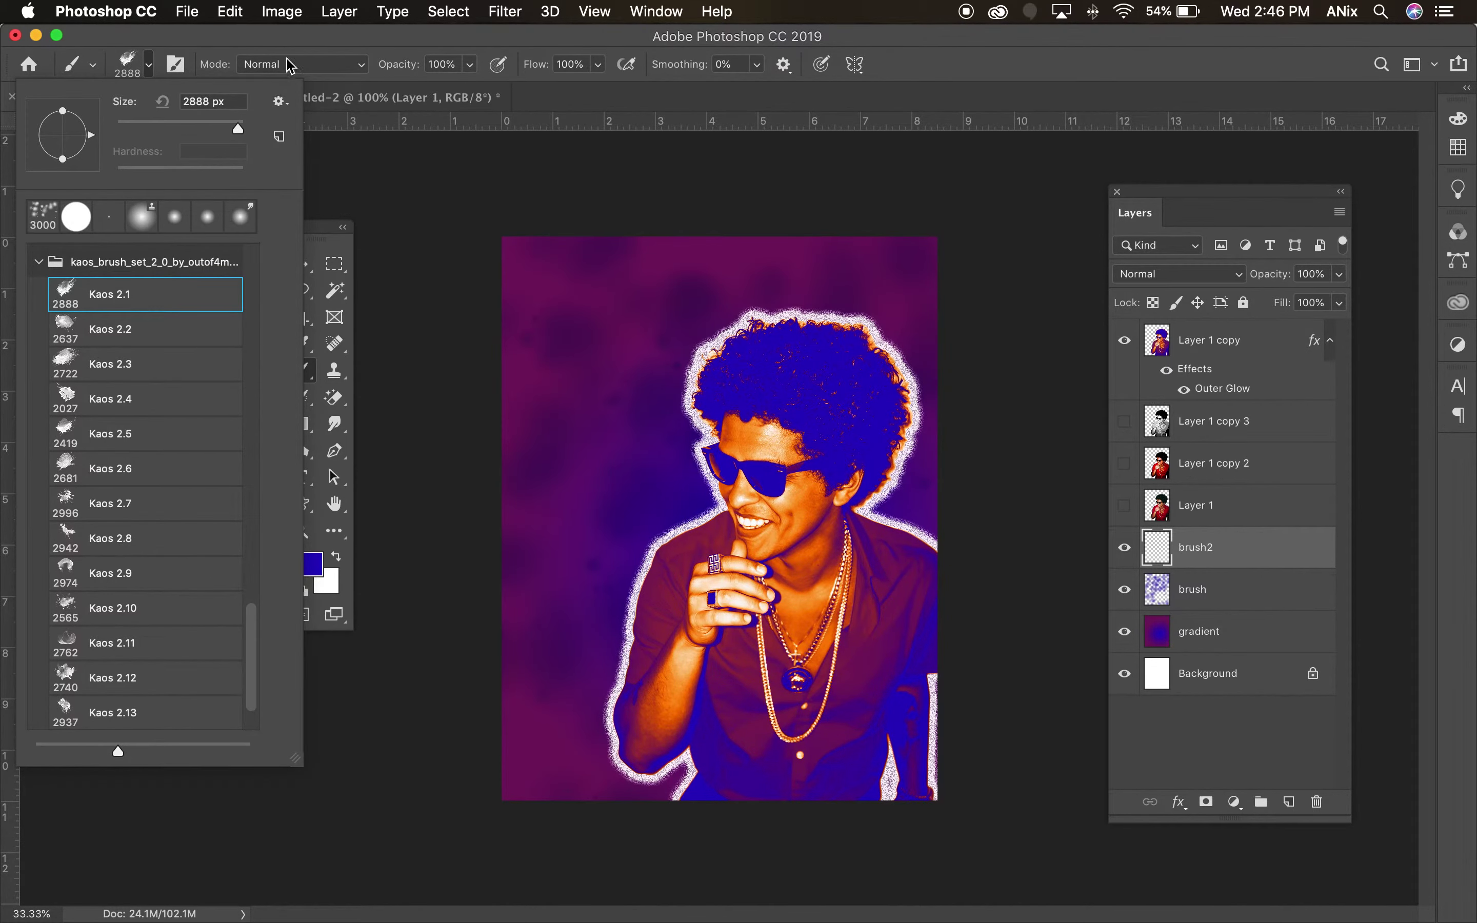
{"action": "left_click", "coordinate": [301, 42]}
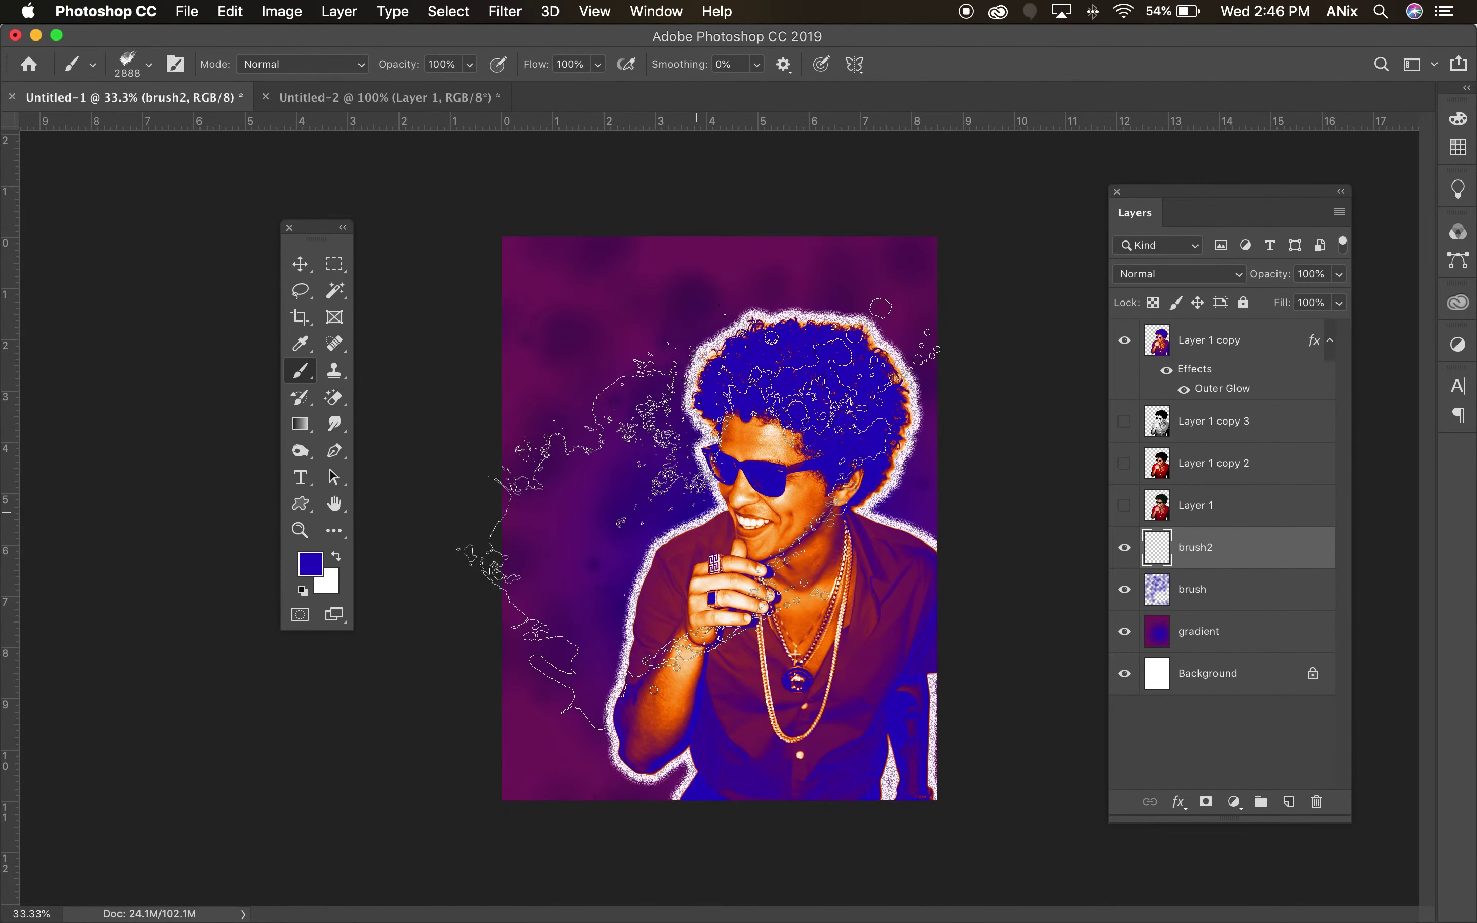
{"action": "left_click", "coordinate": [176, 64]}
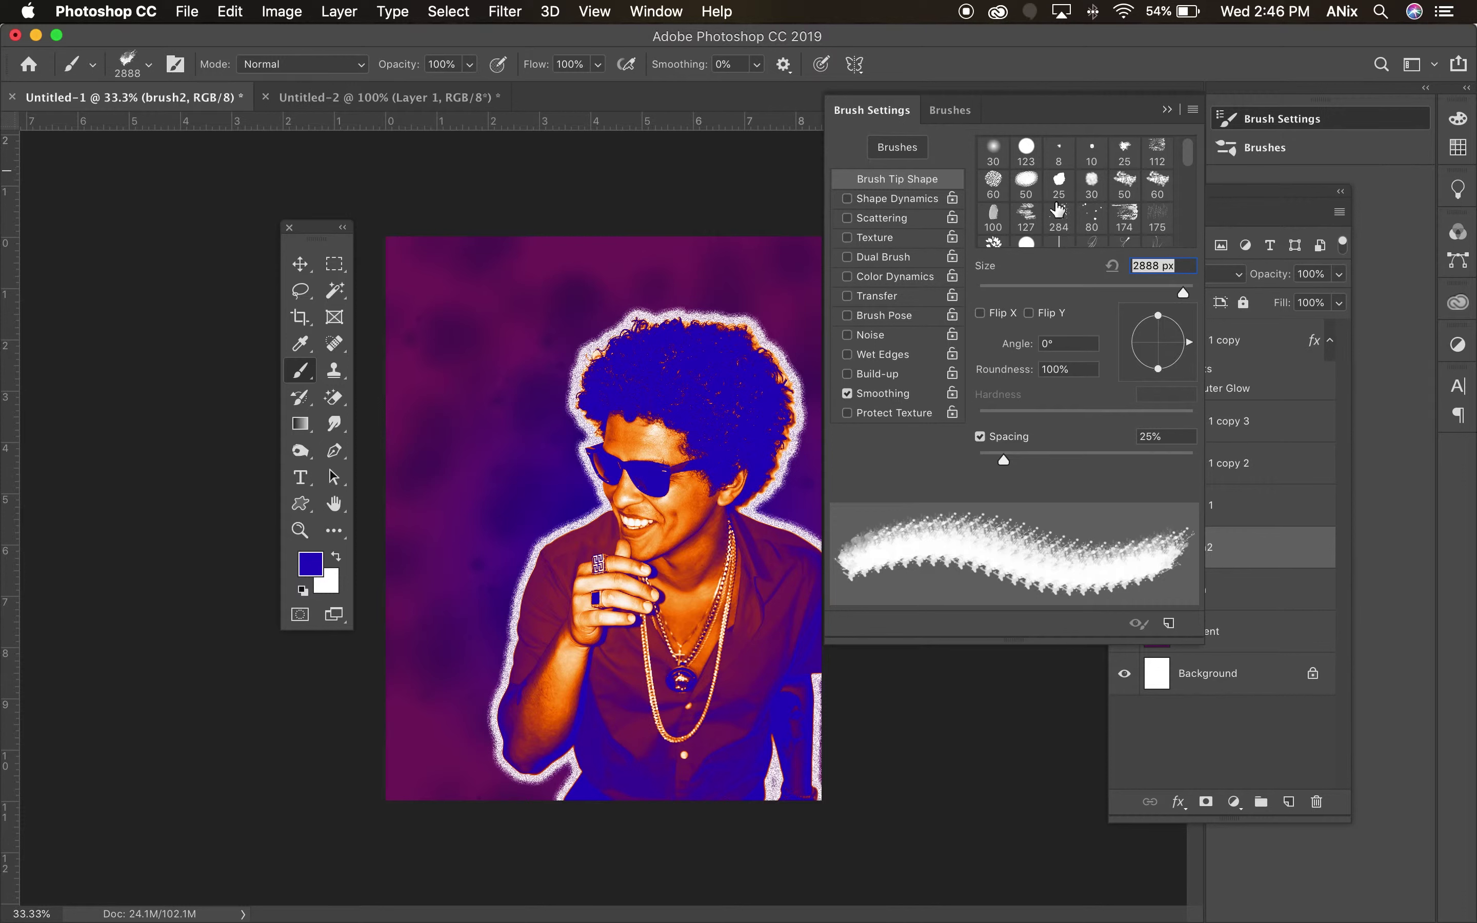